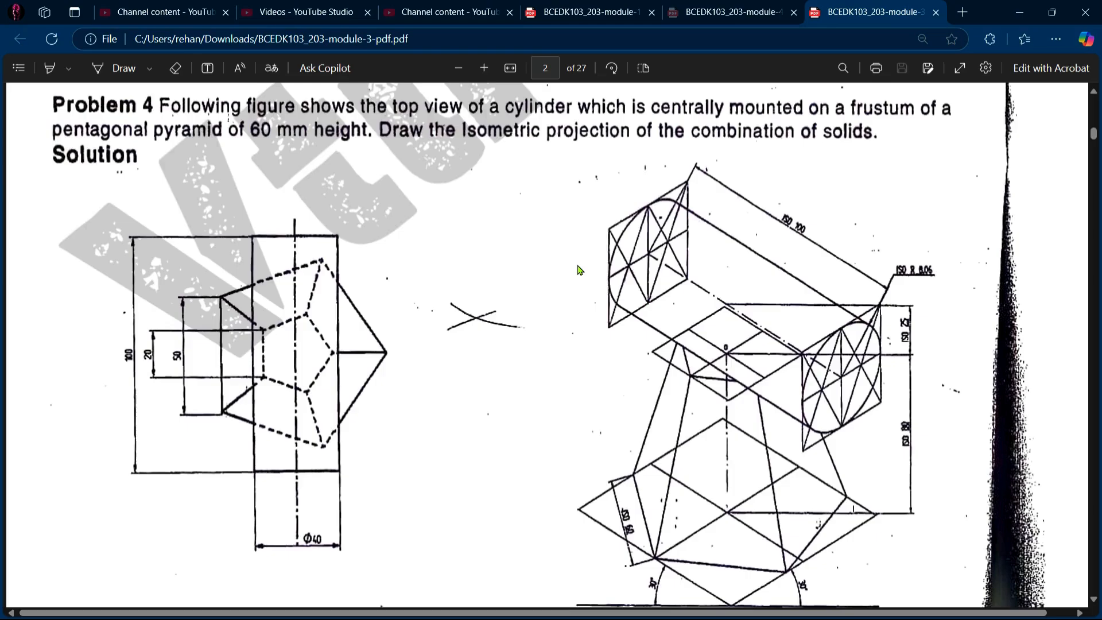
Step: Make small pen marks on the isometric solution and the top view of Problem 4 in the PDF
click(116, 69)
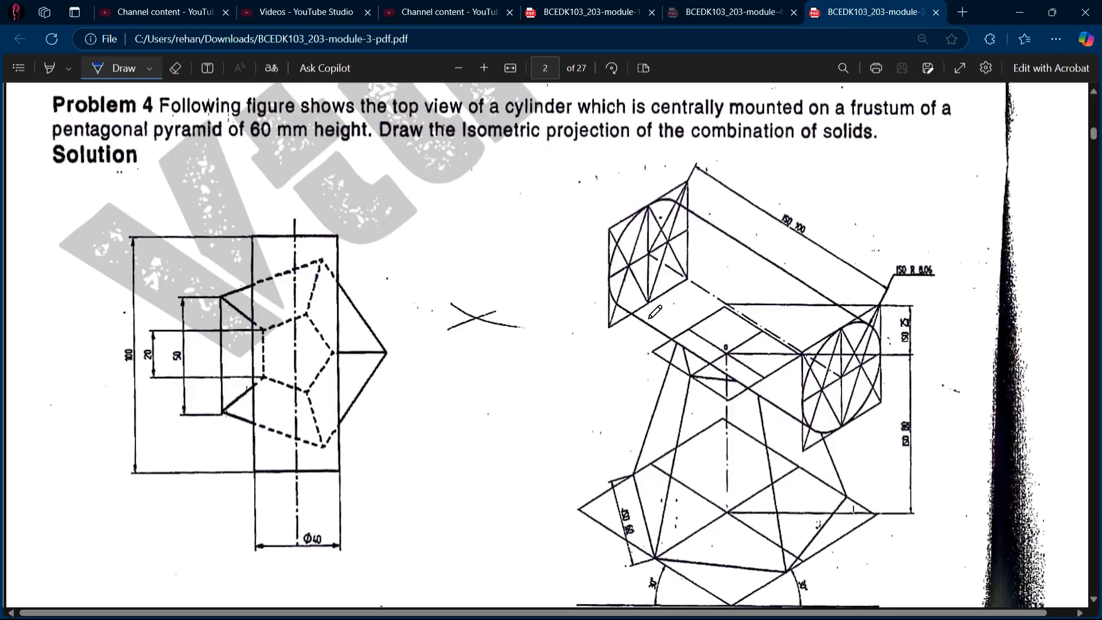
drag(649, 304, 657, 306)
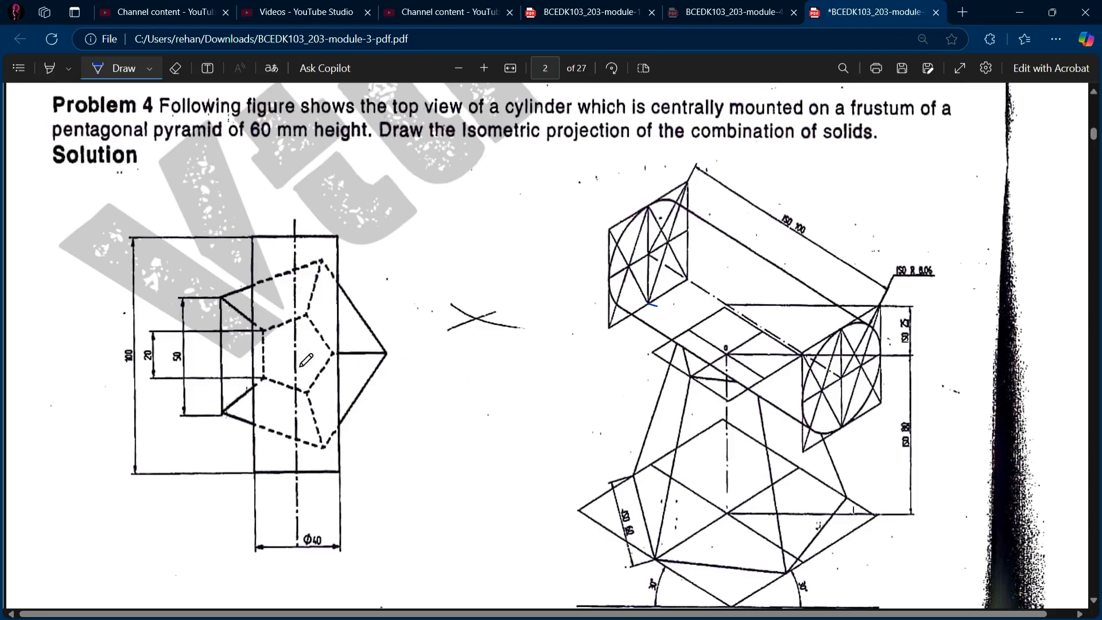
drag(264, 358, 333, 354)
click(109, 73)
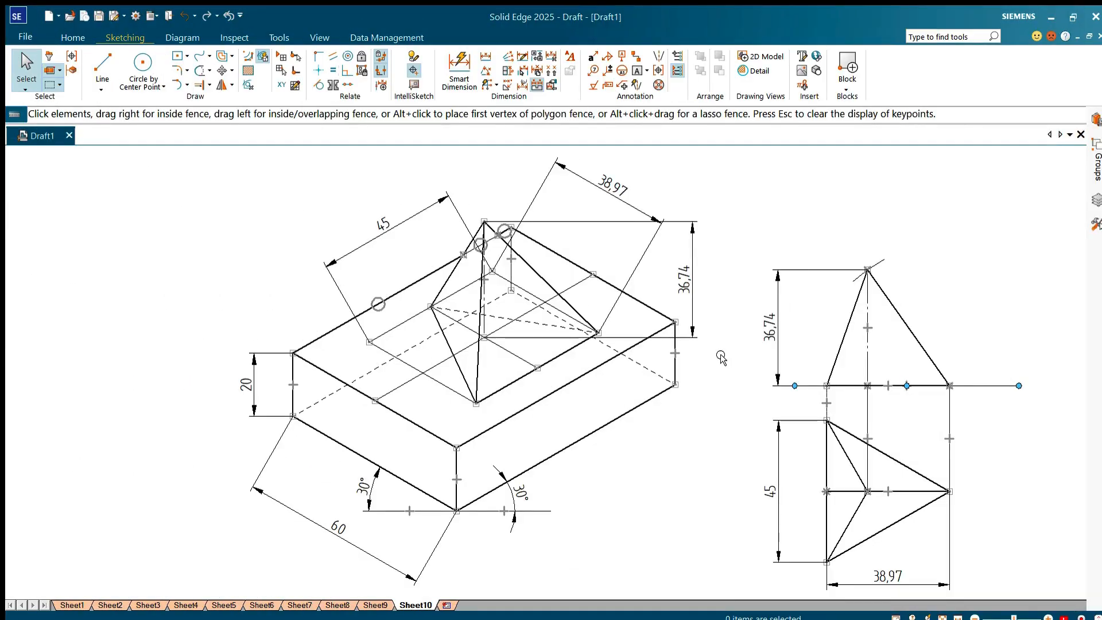
Step: Switch to Solid Edge and draw a pentagon in an empty area of Sheet10, 35 mm from center to side at 180°
scroll(722, 358, down, 4)
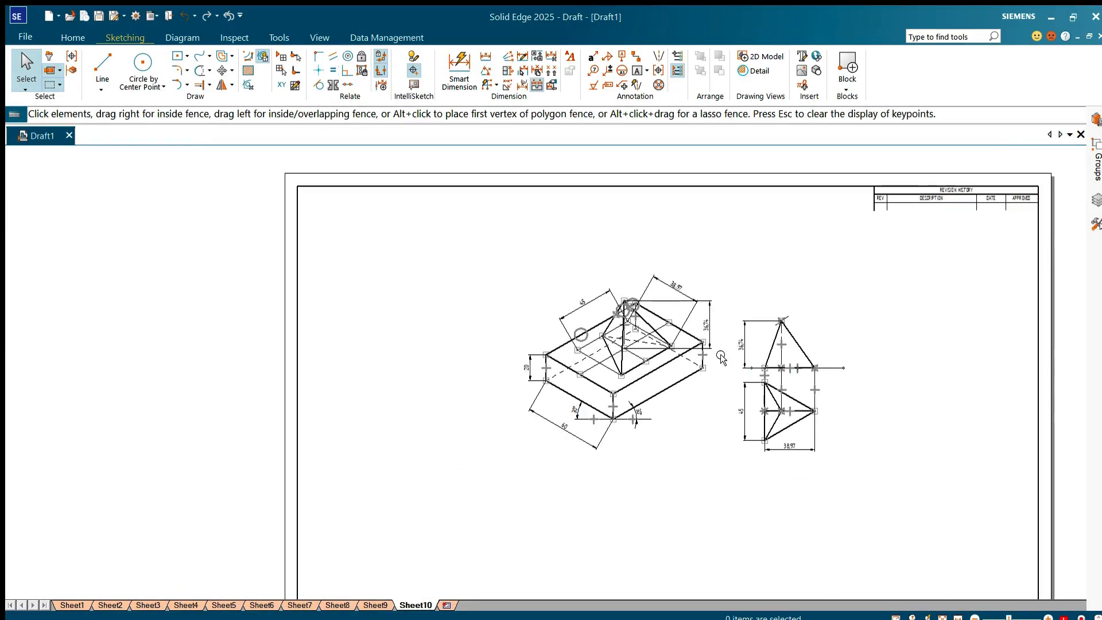
scroll(453, 201, down, 4)
scroll(532, 386, up, 2)
scroll(534, 240, up, 3)
scroll(534, 217, up, 1)
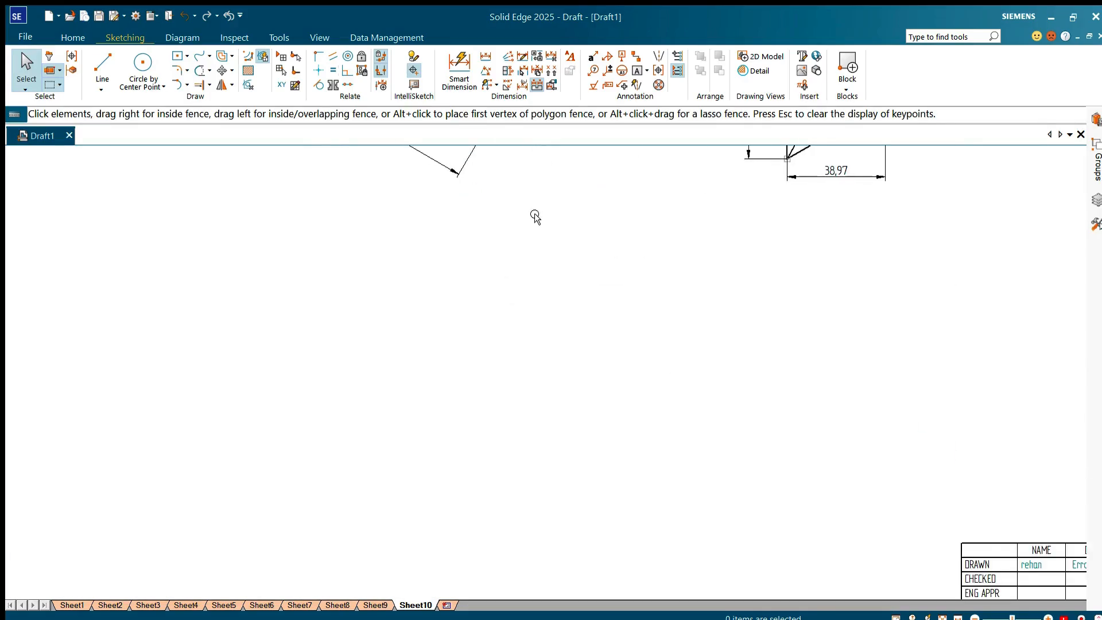
scroll(476, 524, up, 1)
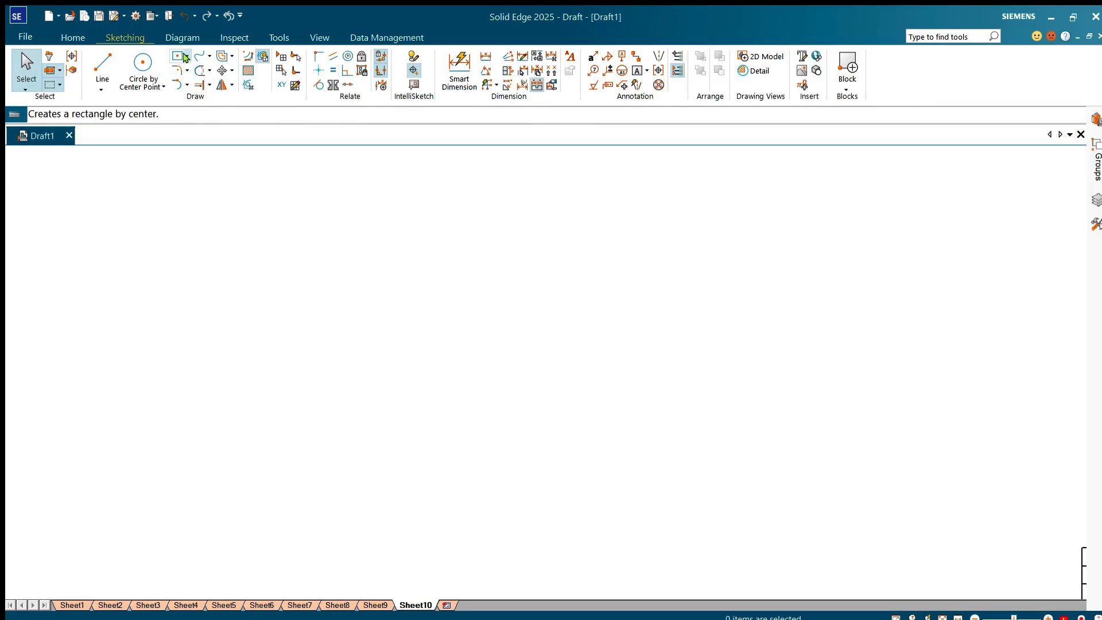
click(184, 55)
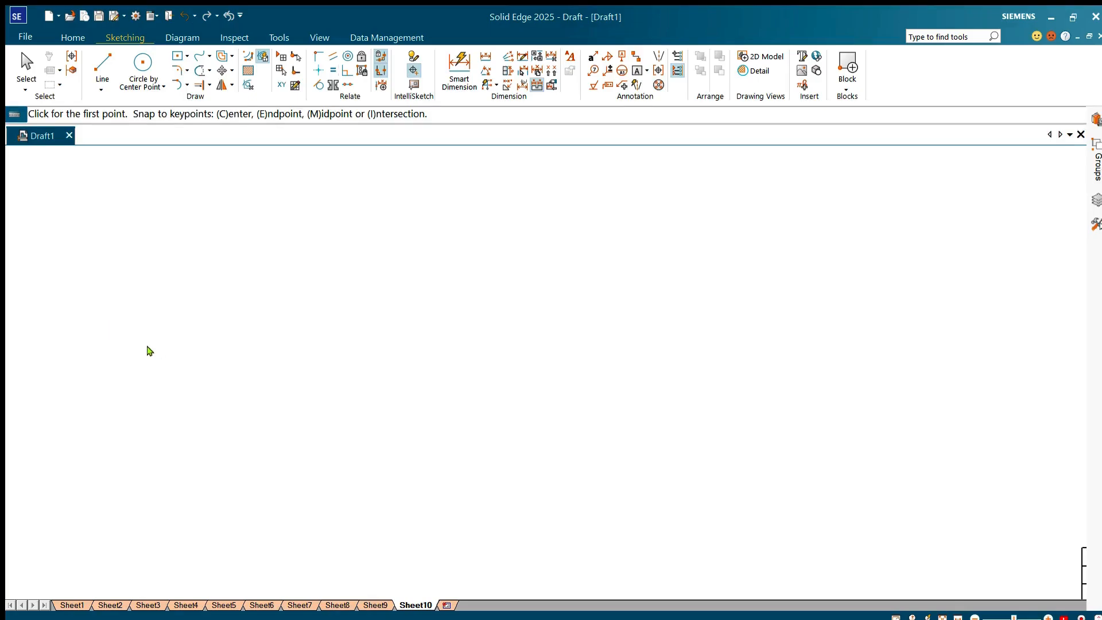
key(Return)
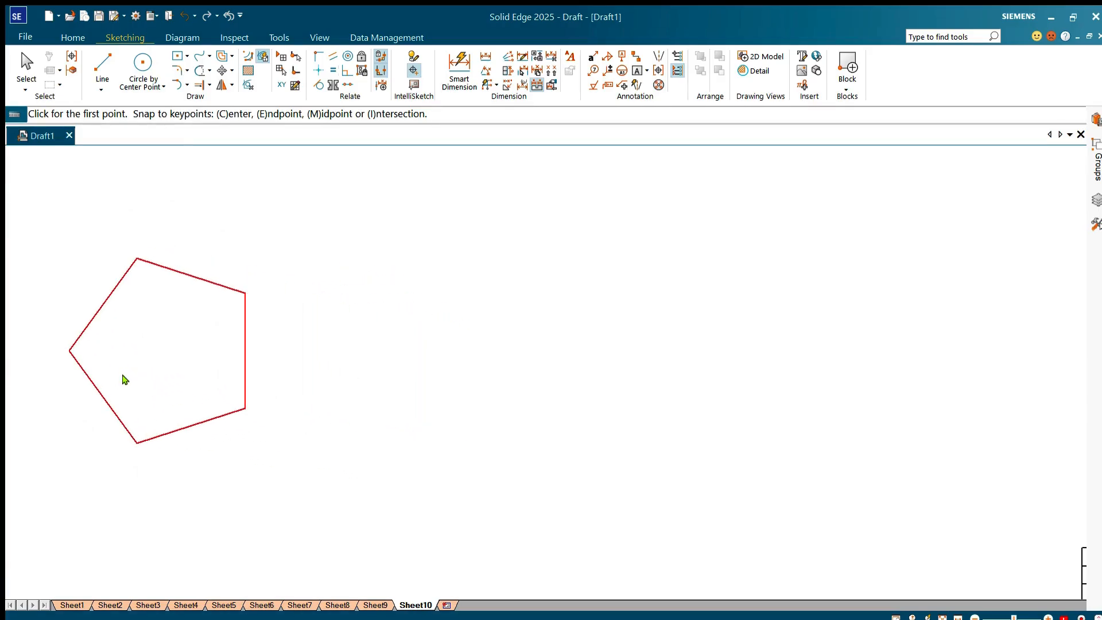
key(Return)
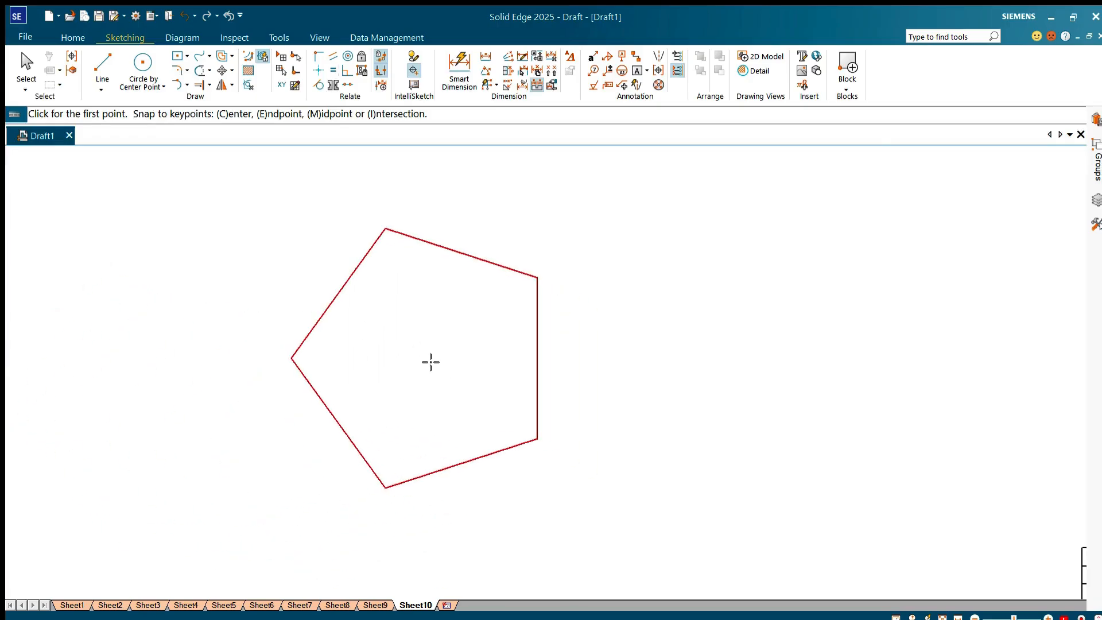
click(431, 361)
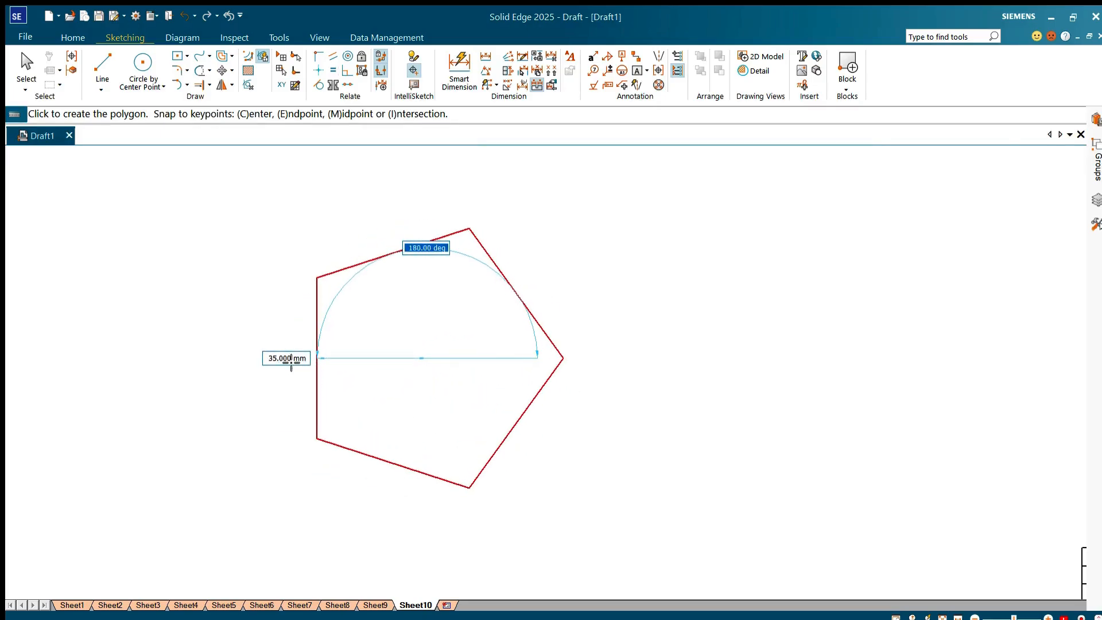
click(291, 363)
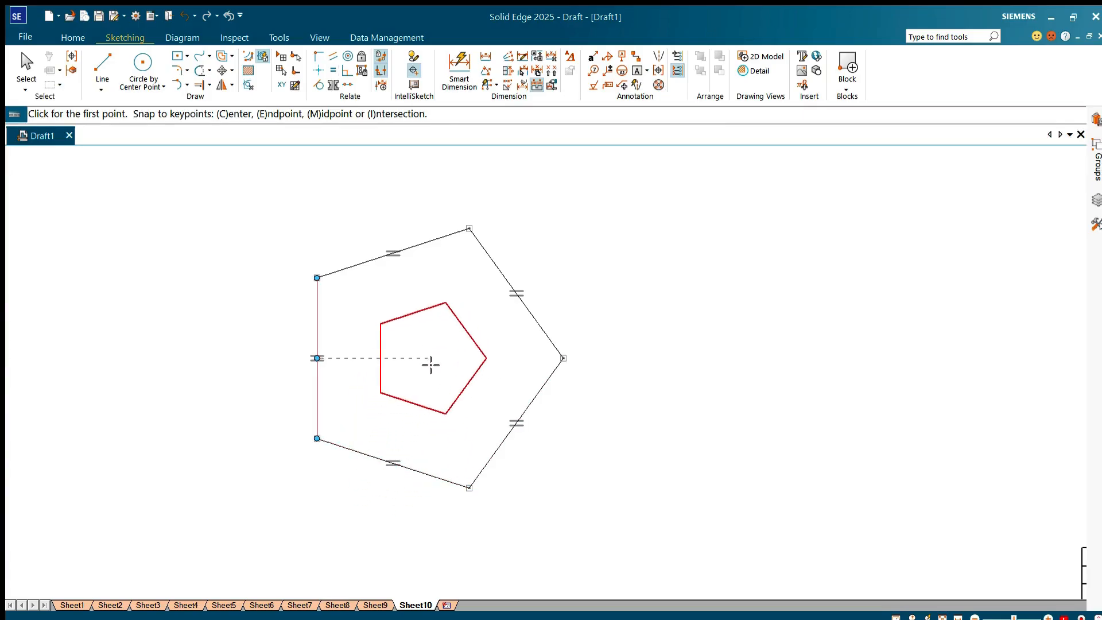
Step: Draw a smaller pentagon to the right of the first, 15 mm from center to side at 180°
click(708, 358)
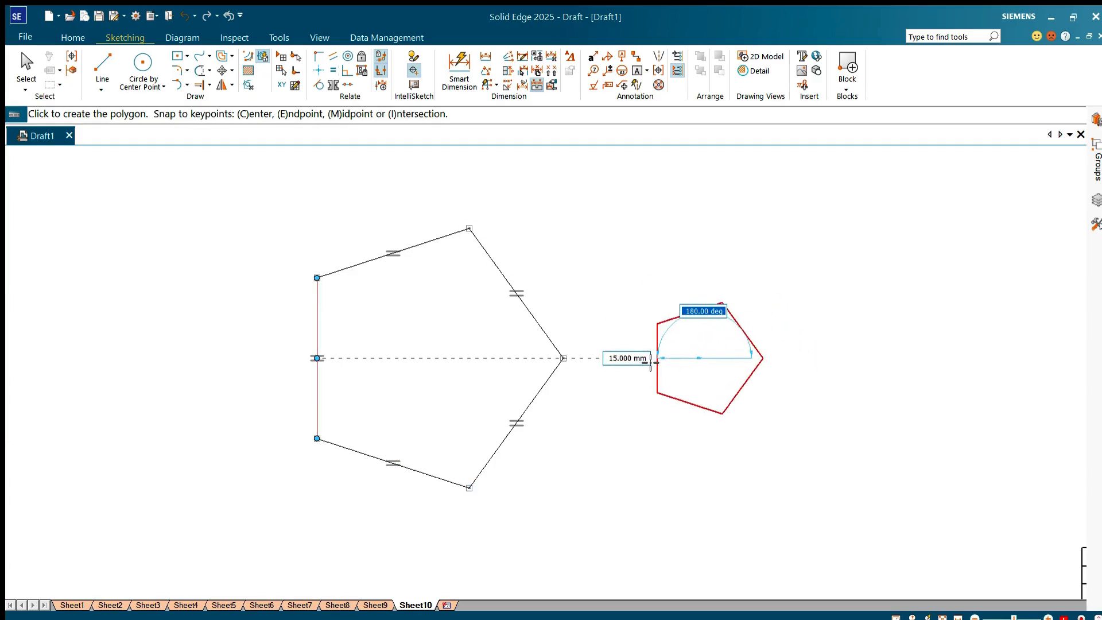
click(650, 362)
key(Escape)
Step: Draw two lines in the large pentagon, joining the left and lower-left side midpoints to their opposite vertices
key(l)
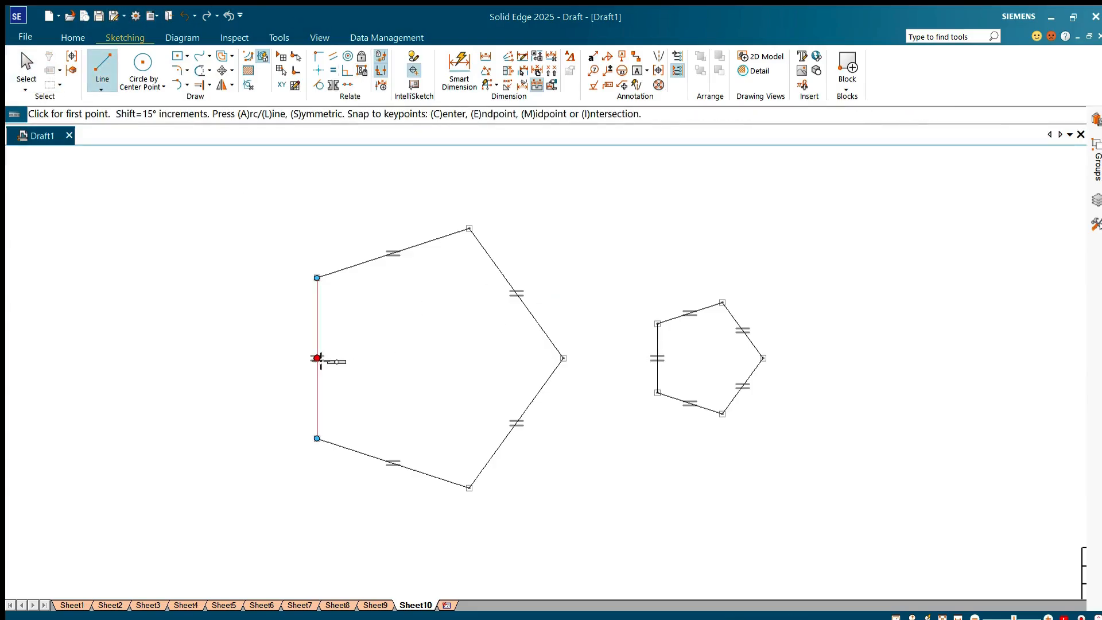
click(316, 358)
click(563, 358)
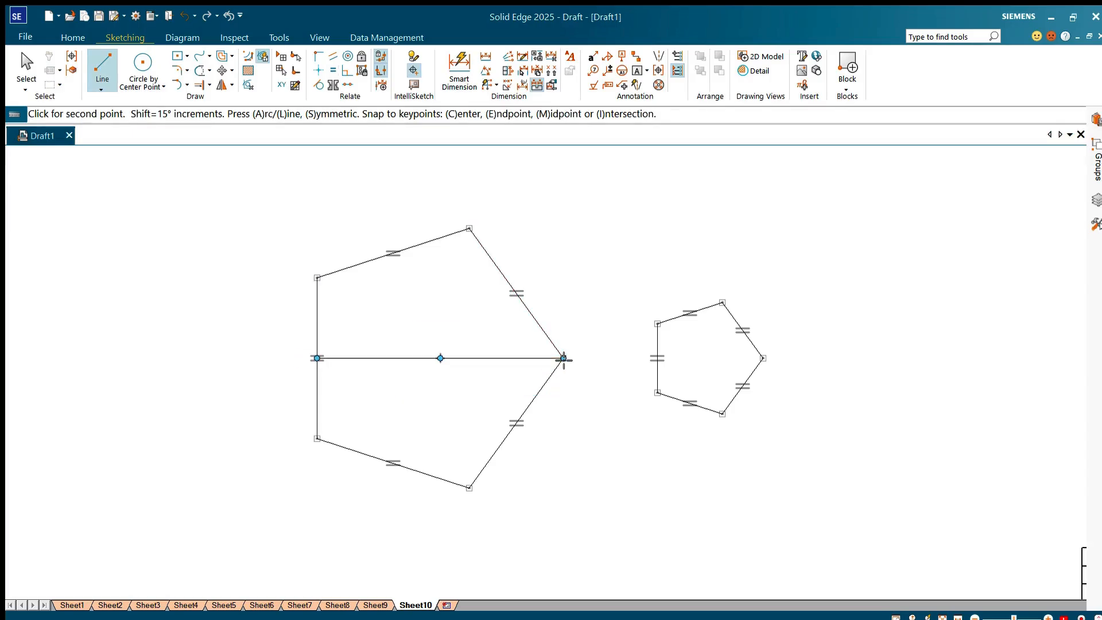
right_click(394, 459)
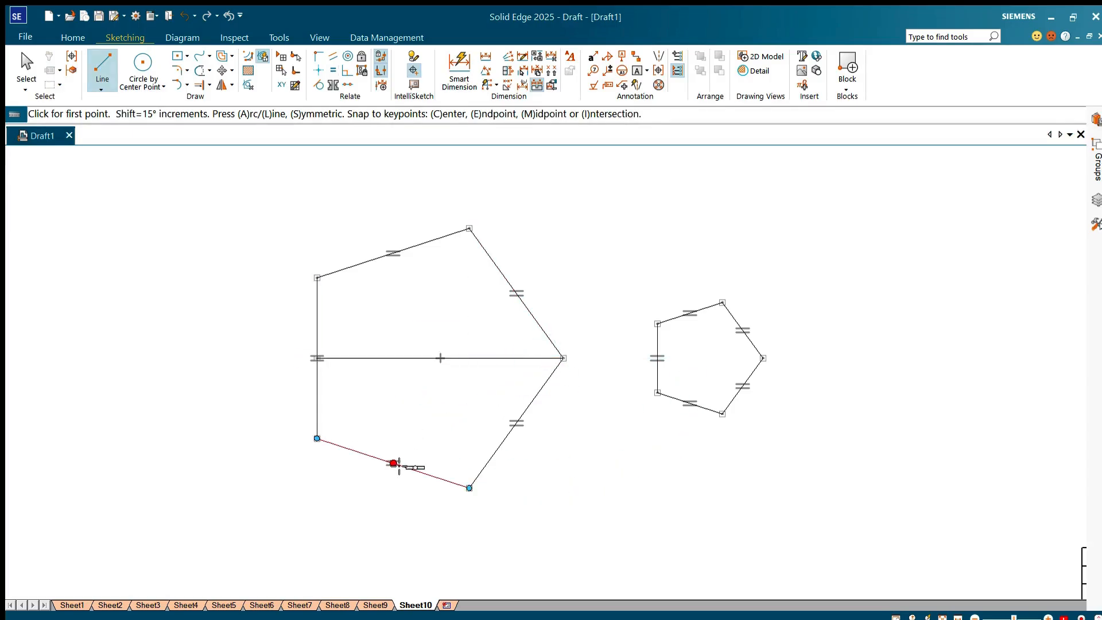
click(393, 462)
click(469, 228)
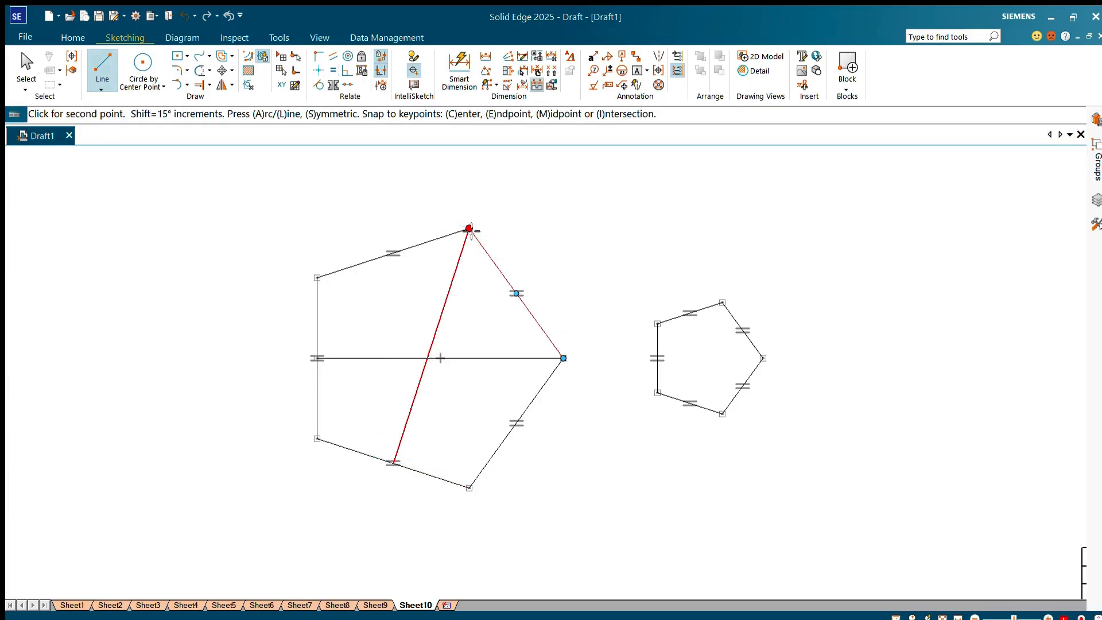
right_click(396, 253)
click(393, 253)
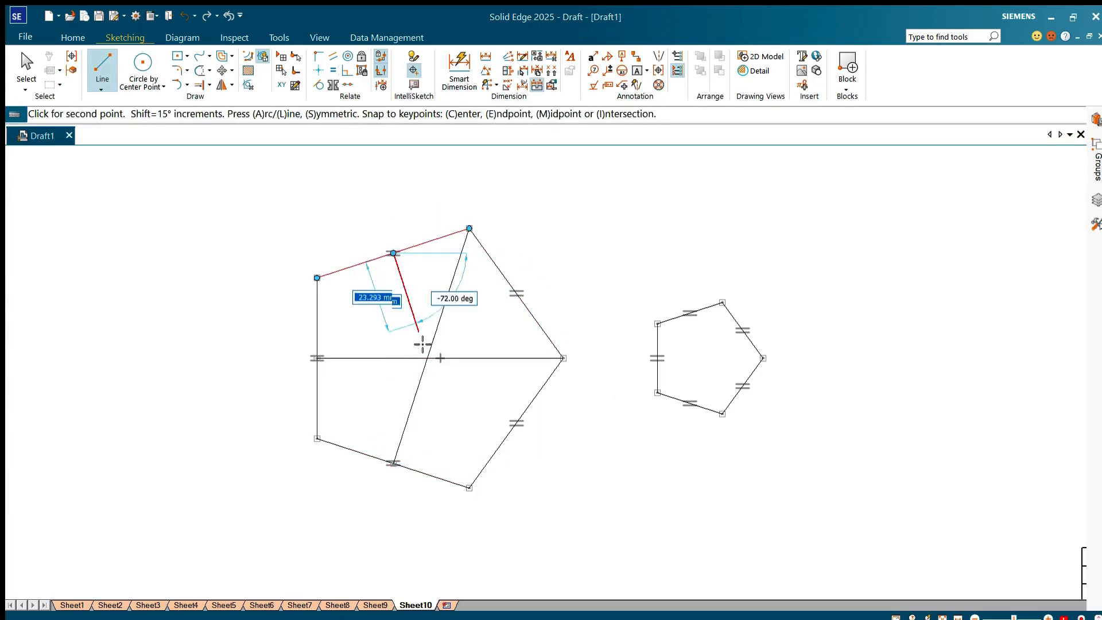
click(517, 423)
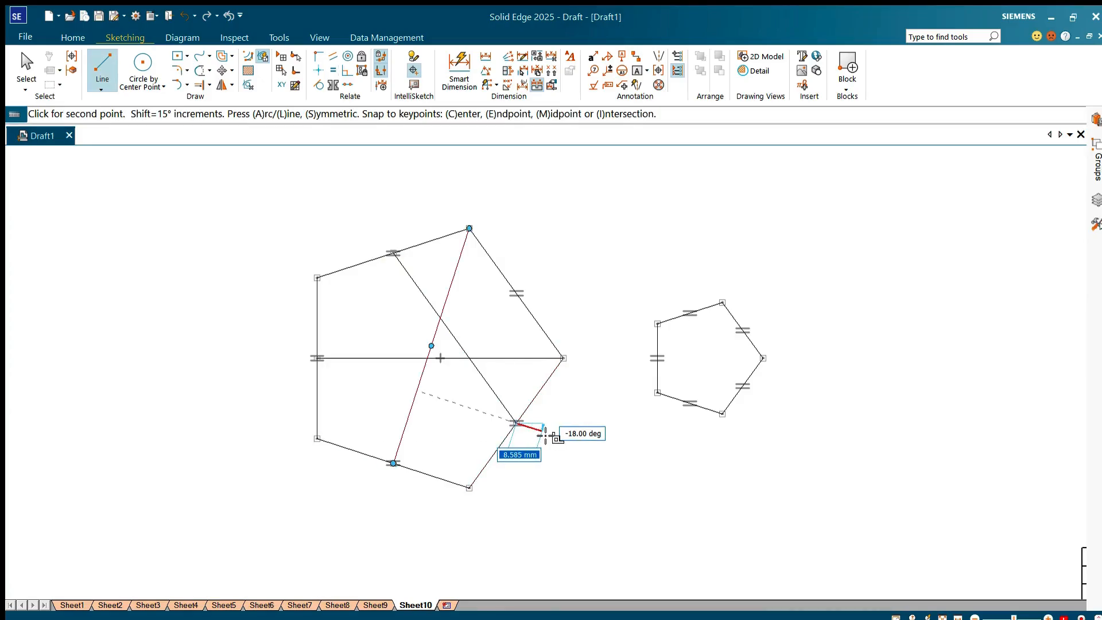
key(ctrl+z)
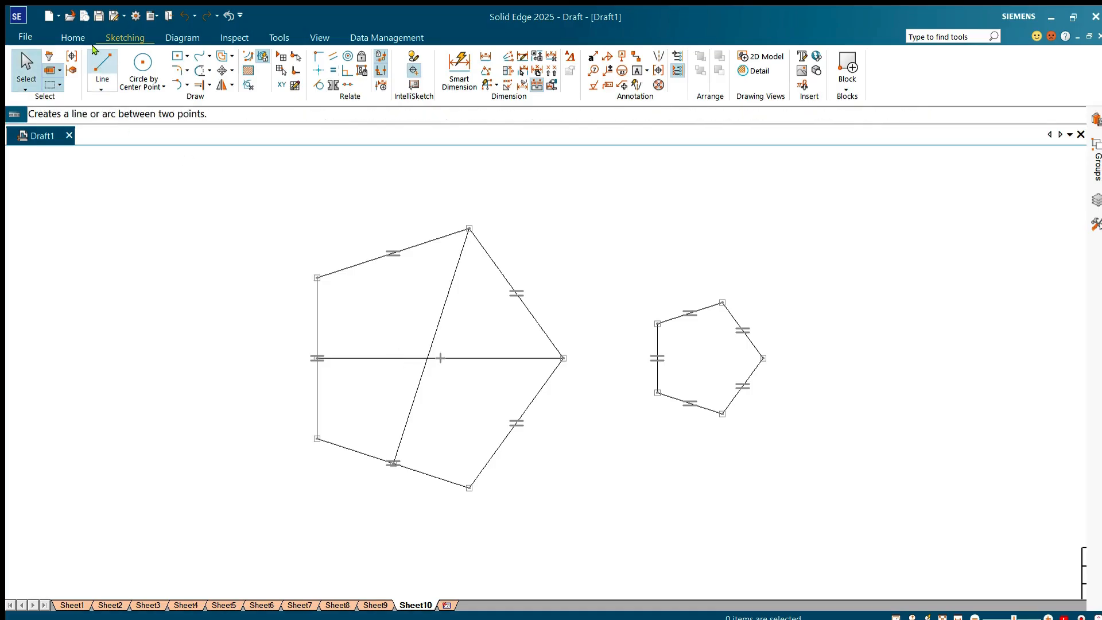
Step: Draw a third line in the large pentagon from the upper-left vertex to the midpoint of the lower-right side
click(94, 52)
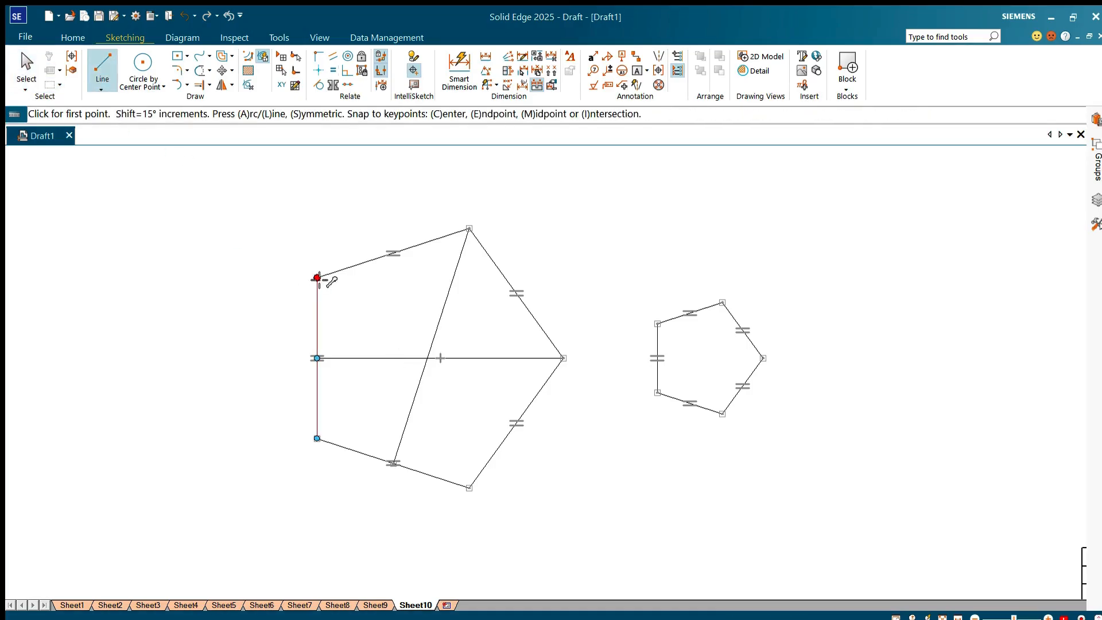
click(317, 278)
click(516, 423)
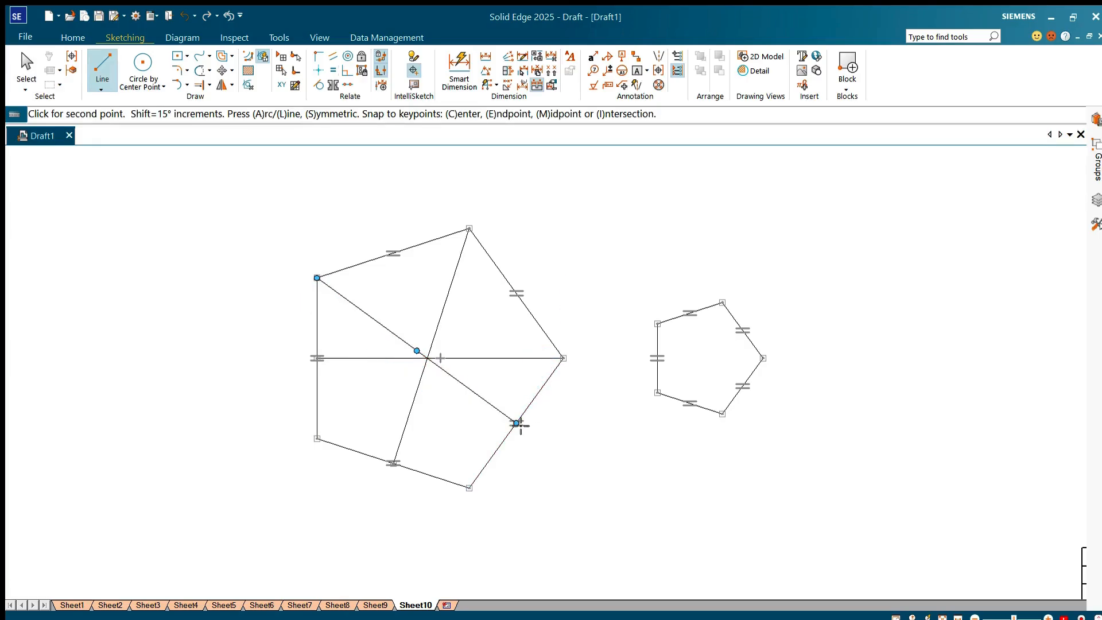
key(Escape)
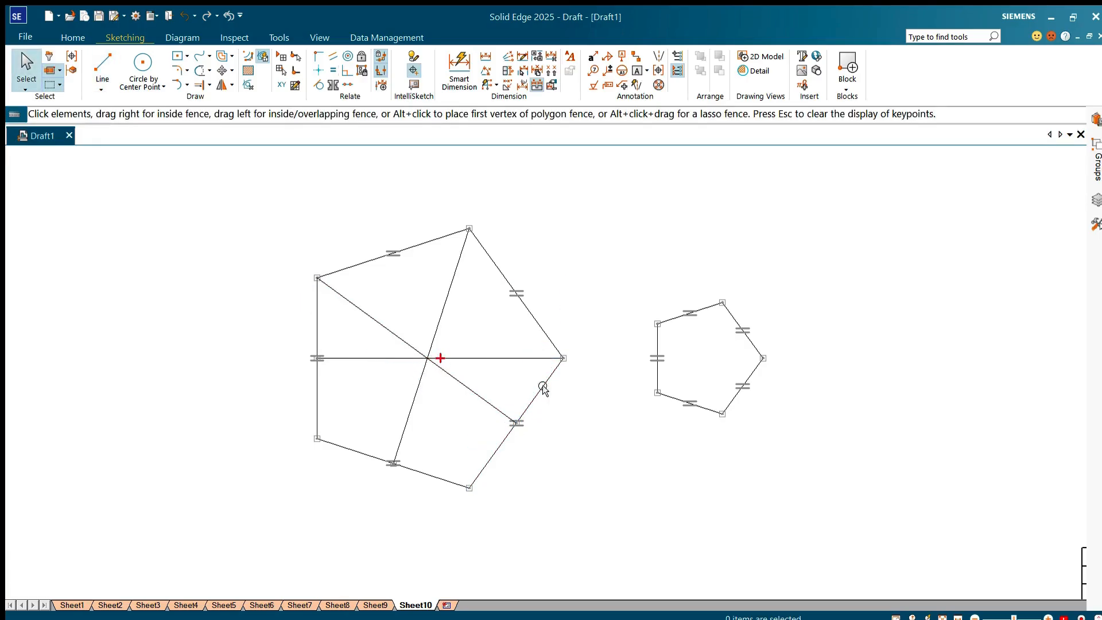
Step: Draw three lines inside the small pentagon, each joining a vertex to the midpoint of its opposite side
click(222, 70)
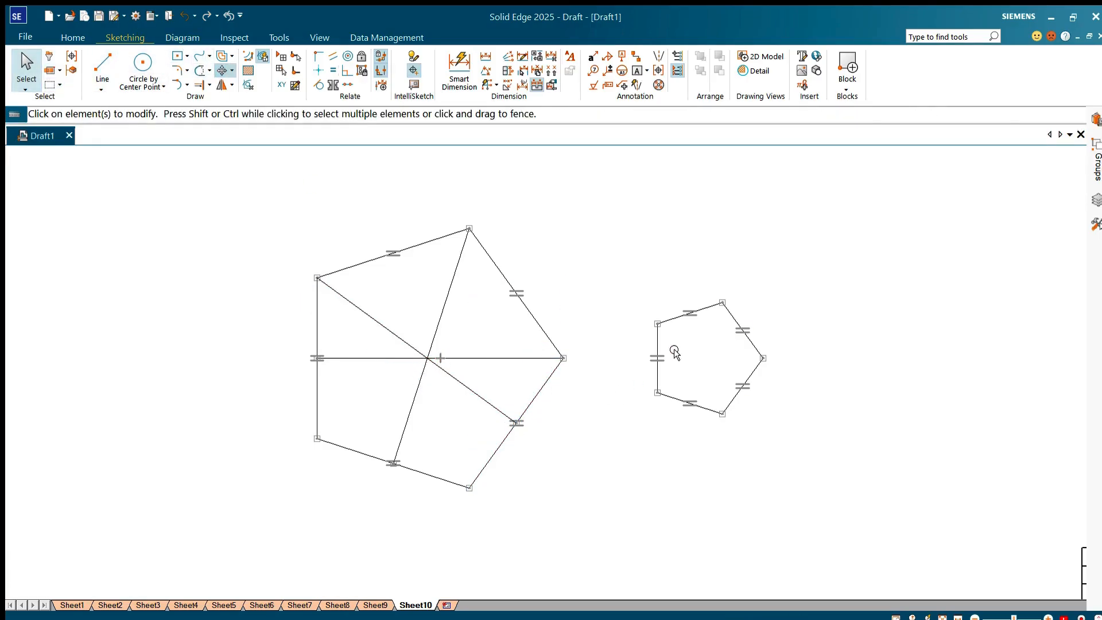
click(657, 342)
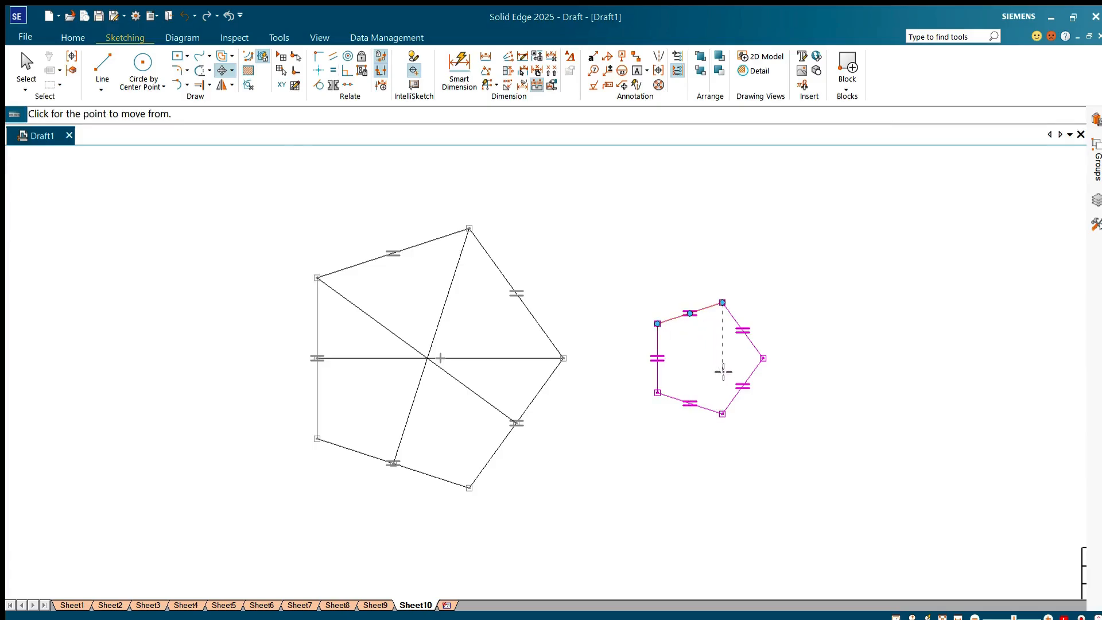
click(102, 63)
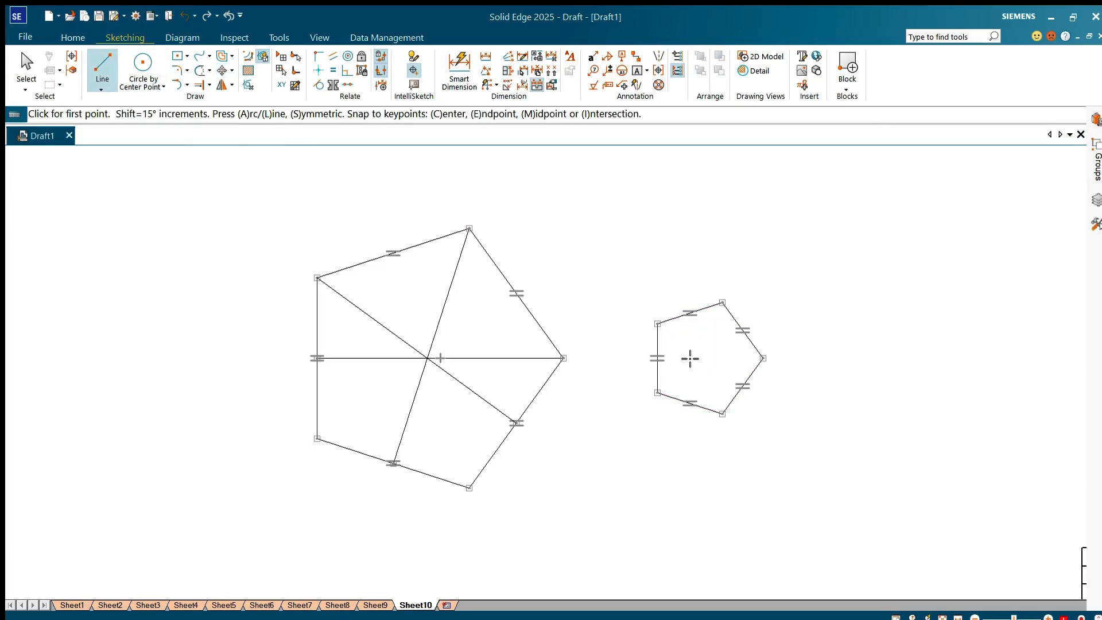
click(657, 324)
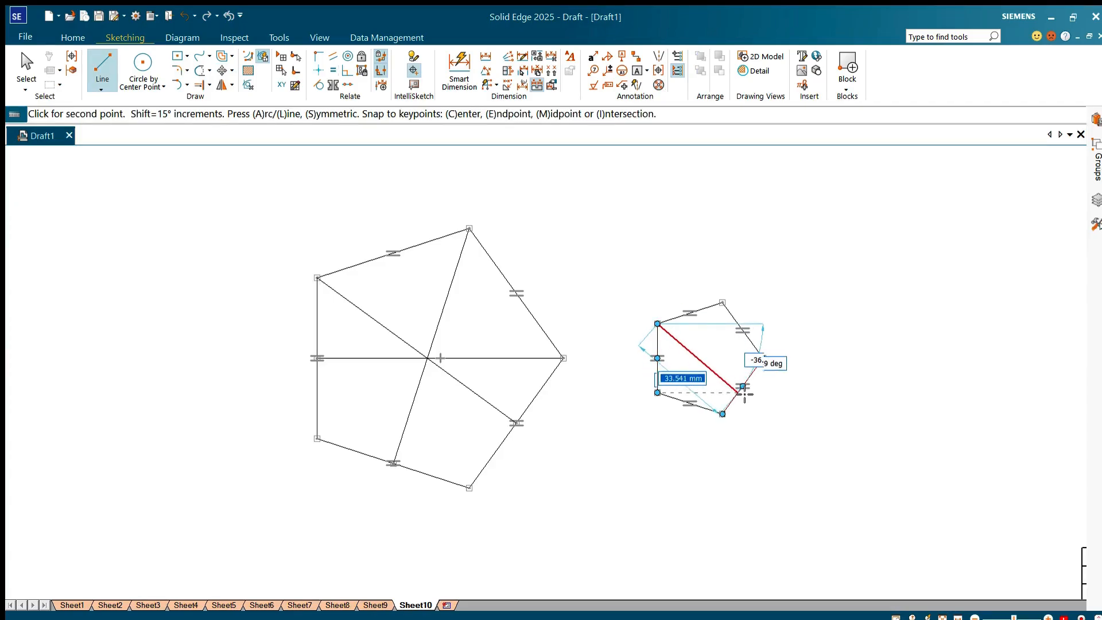
click(743, 386)
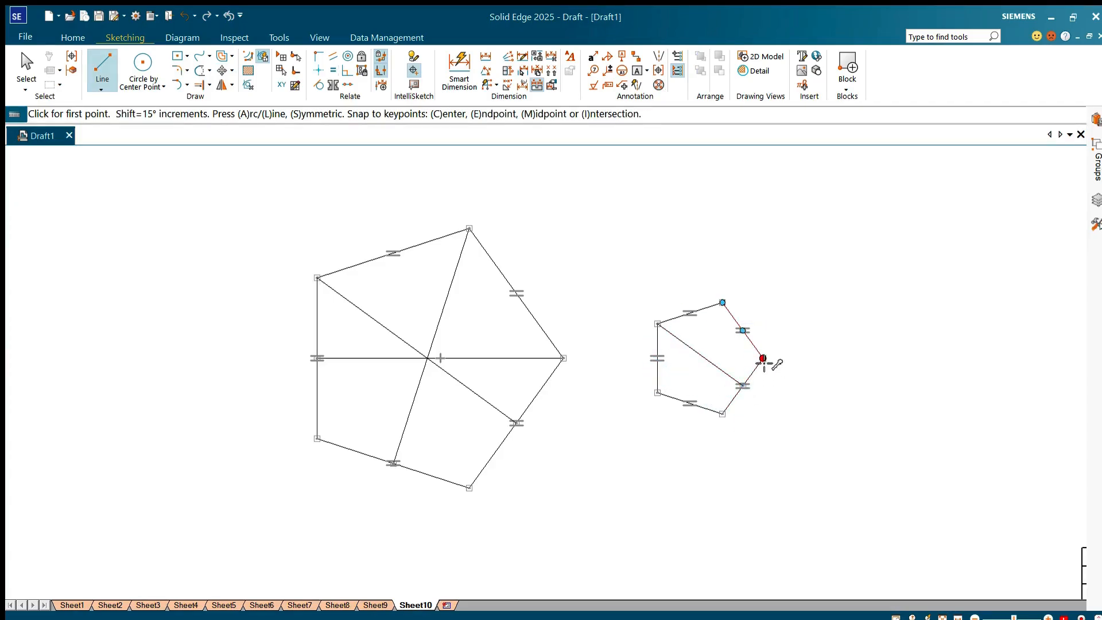
click(763, 358)
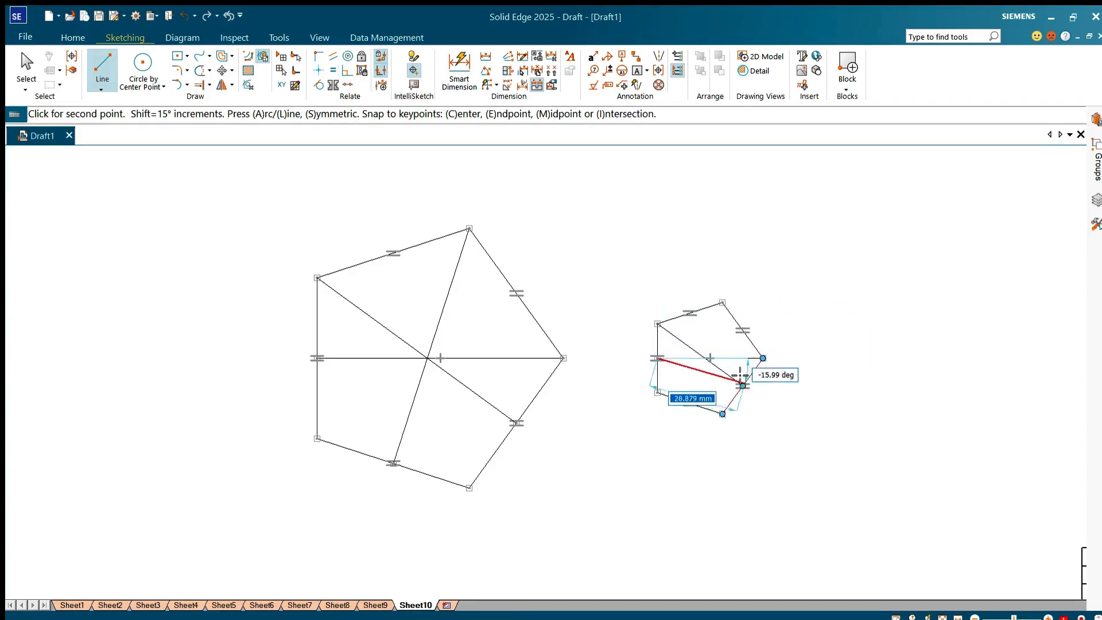
click(657, 358)
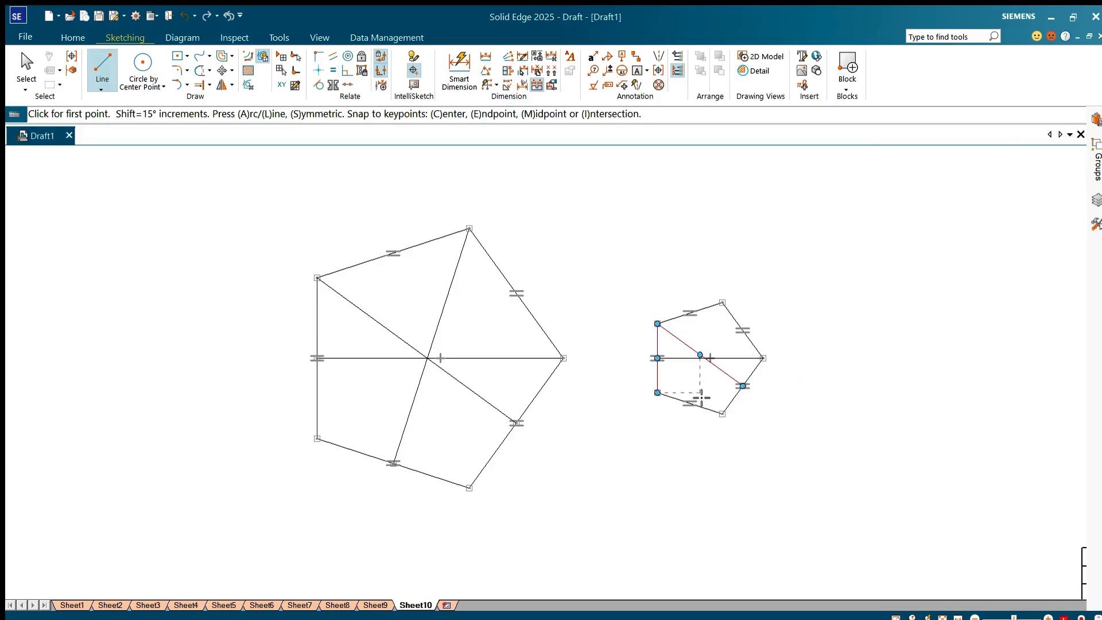
click(690, 403)
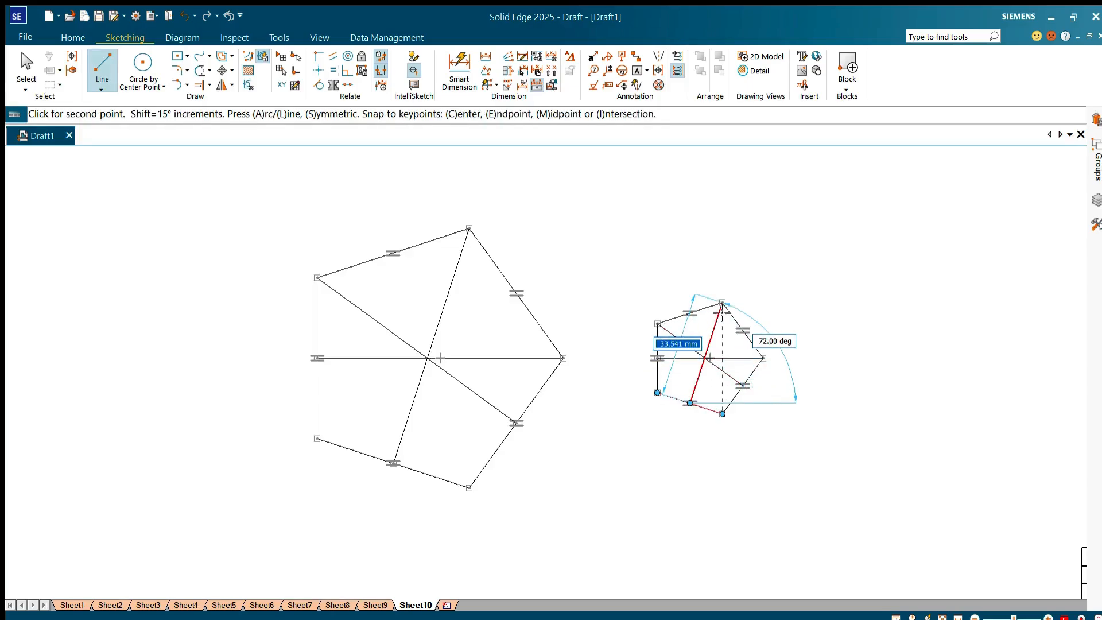
click(721, 304)
key(Escape)
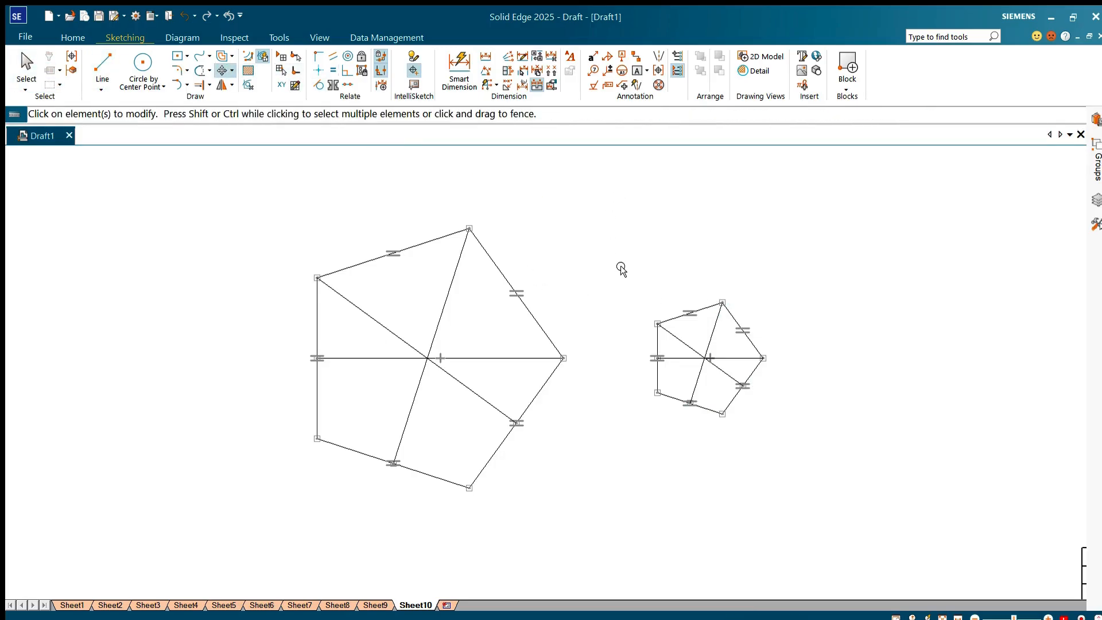
Step: Move the small pentagon with its inner lines so that its center lies on the large pentagon's center
drag(621, 267, 780, 452)
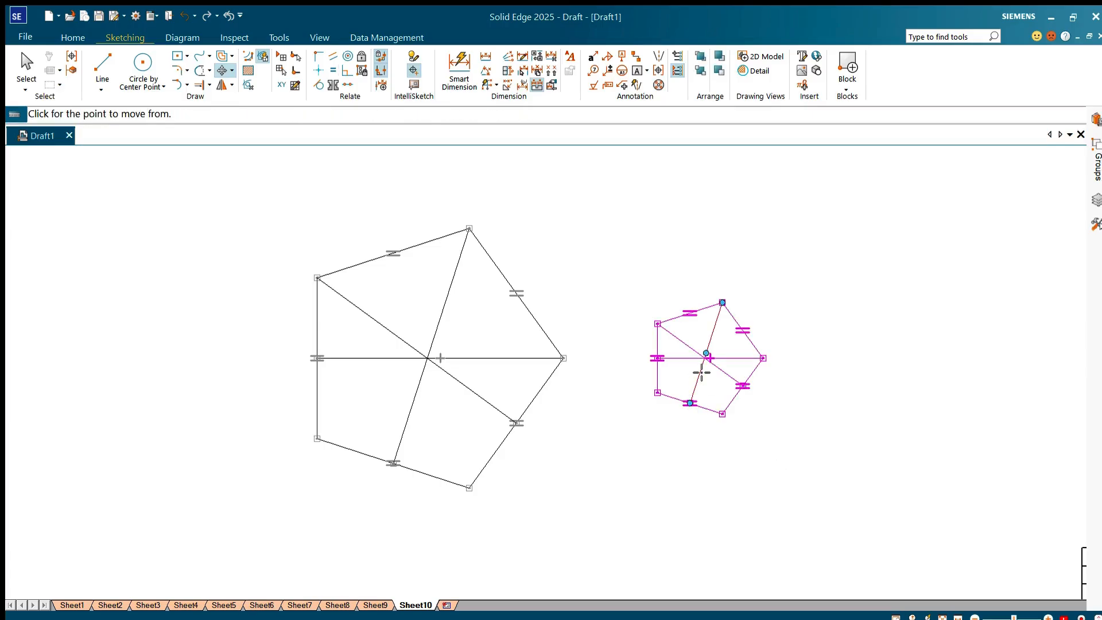
click(706, 358)
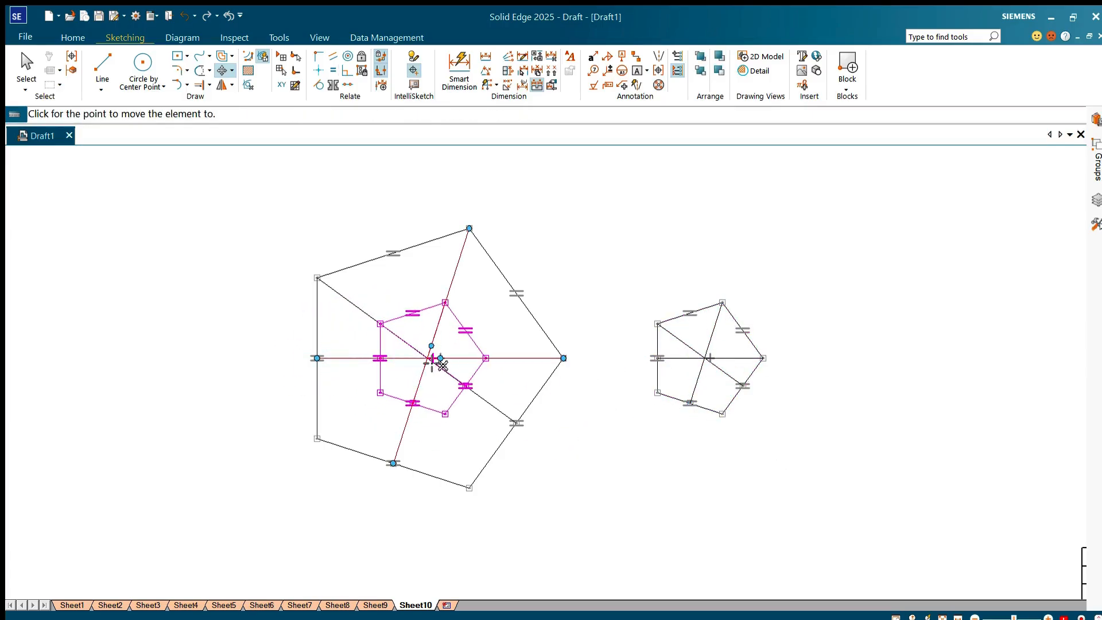
click(431, 360)
key(Escape)
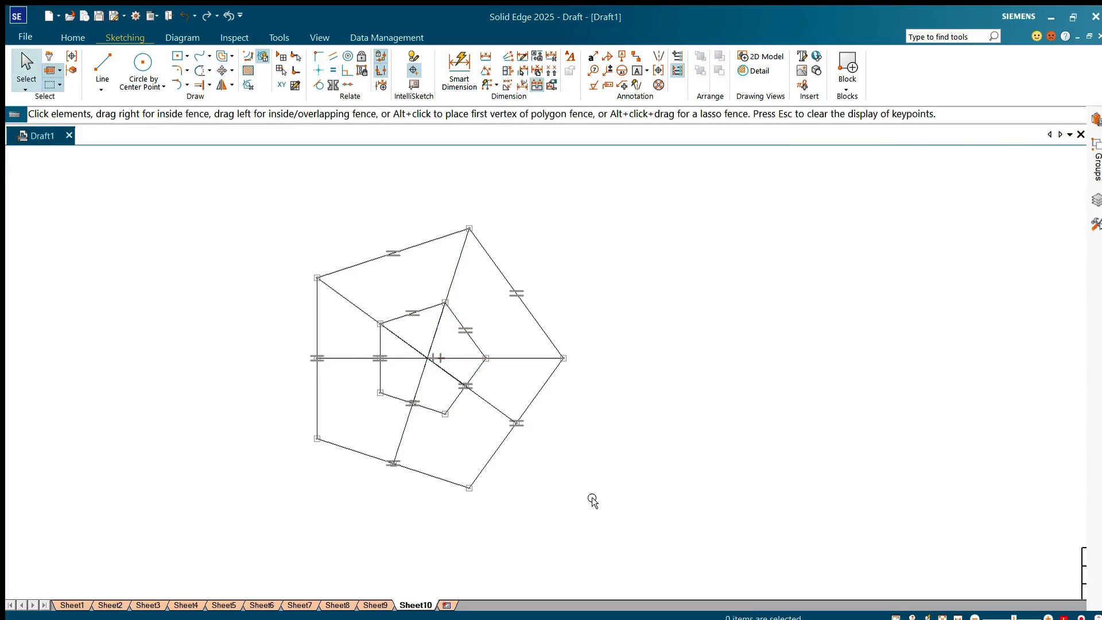
click(489, 406)
key(Delete)
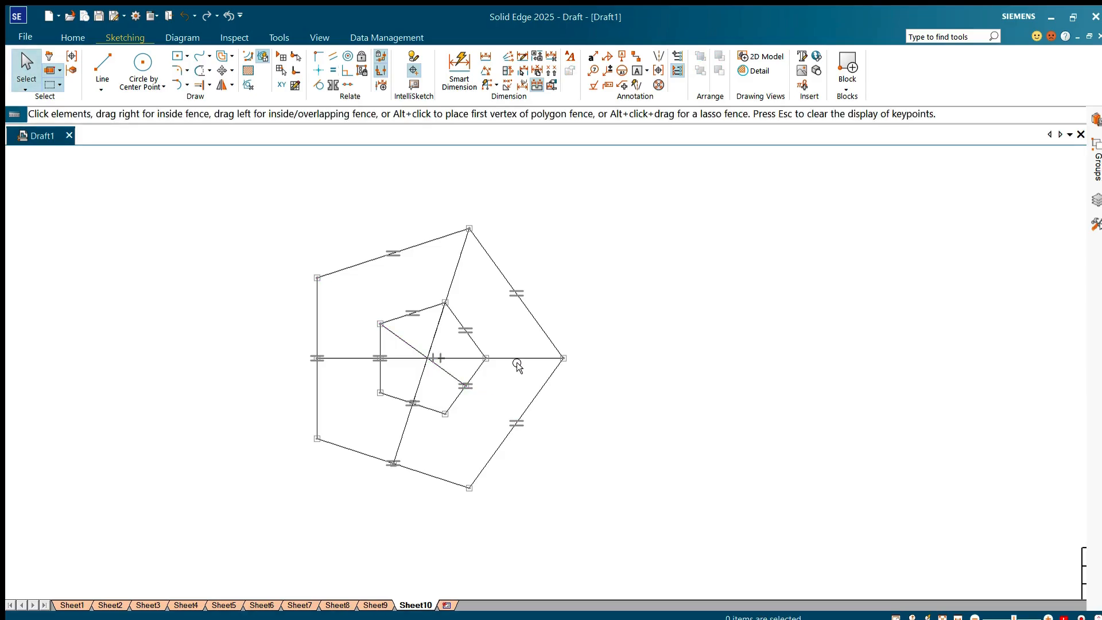
key(ctrl+z)
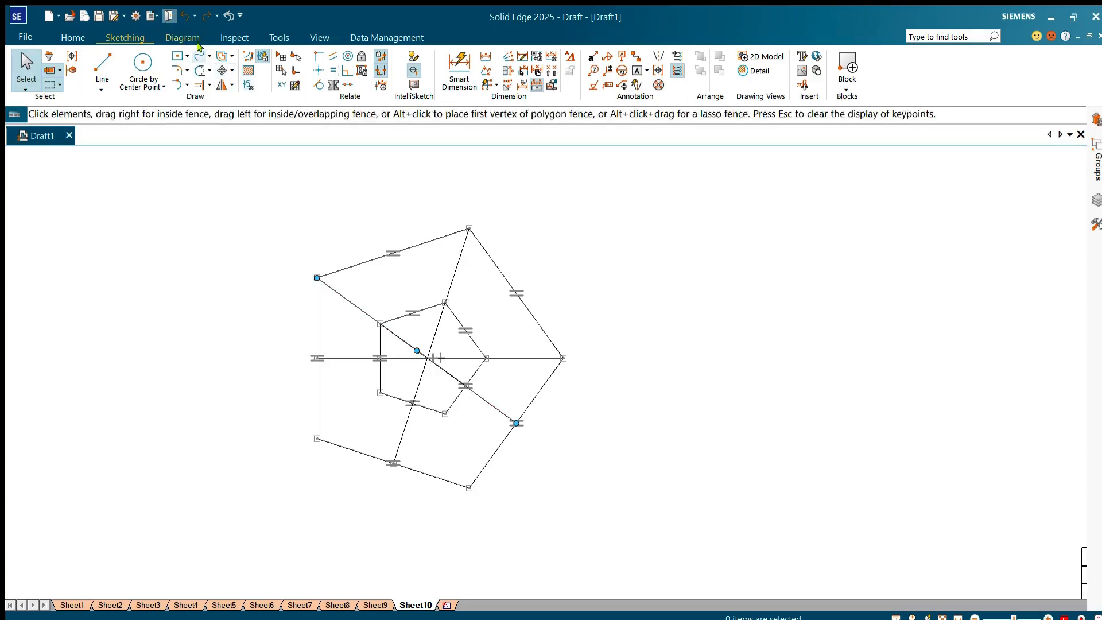
Step: Trim away all lines inside the small pentagon and the connecting segments that end at side midpoints between the two pentagons
click(199, 71)
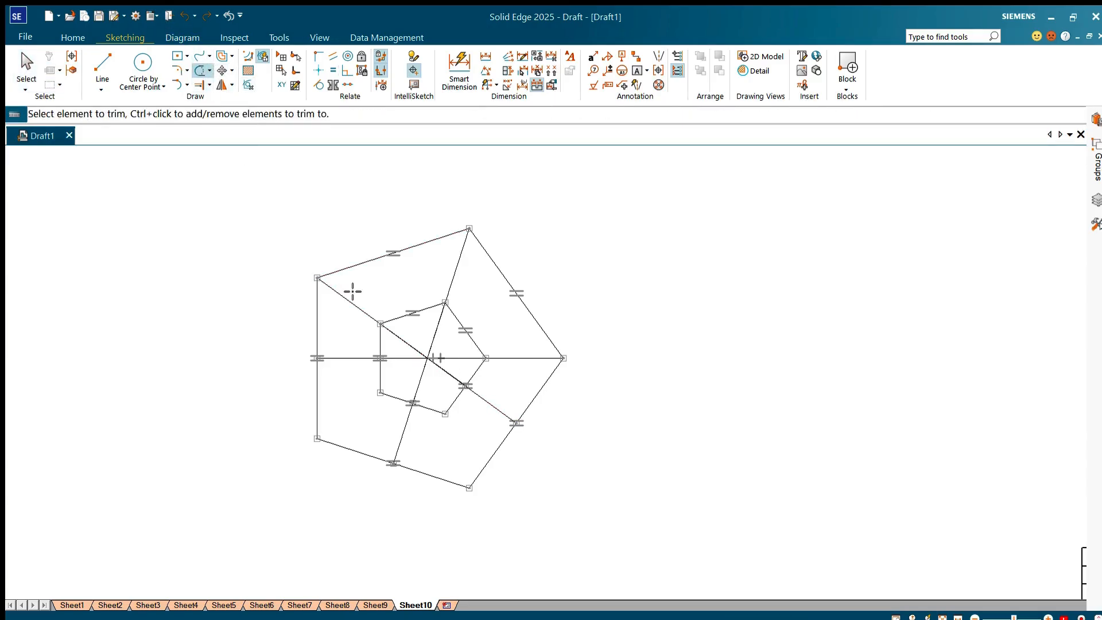
mouse_move(400, 350)
mouse_down()
mouse_move(448, 341)
mouse_move(456, 373)
mouse_move(427, 376)
mouse_move(416, 349)
mouse_up()
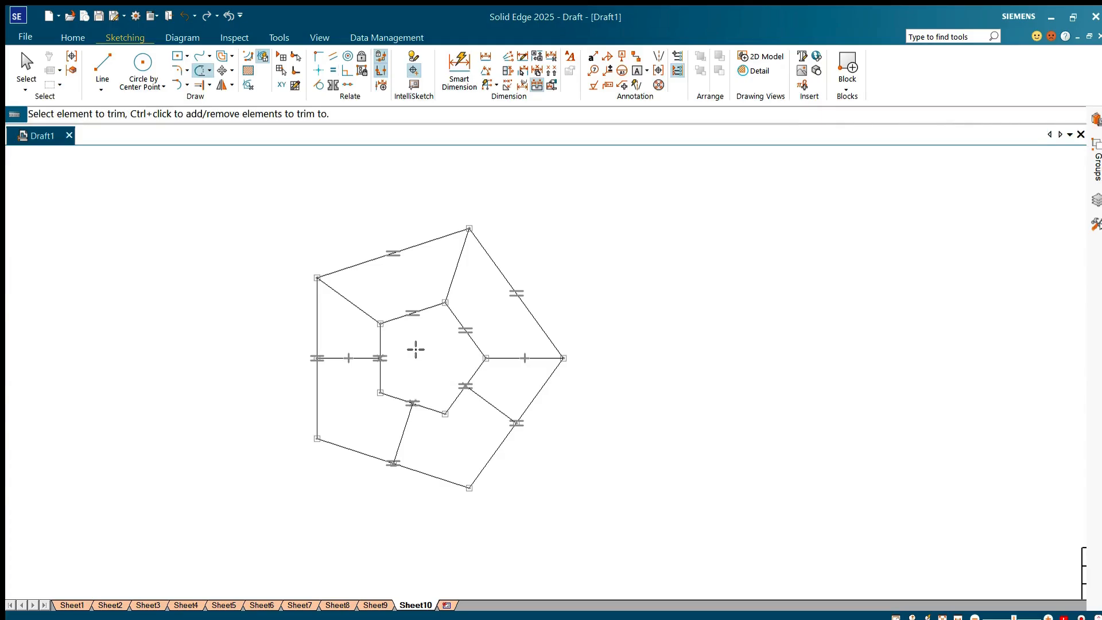
drag(459, 427, 430, 448)
drag(351, 372, 350, 330)
drag(521, 427, 470, 431)
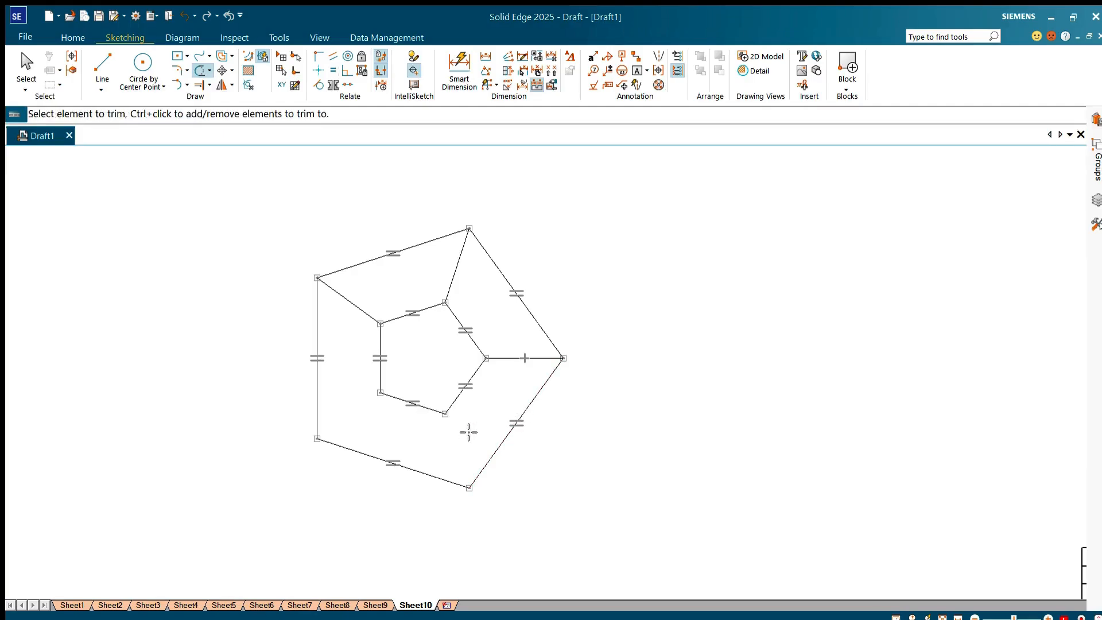
Step: Draw two lines joining the large pentagon's lower-left and bottom vertices to the corresponding vertices of the small pentagon
click(103, 62)
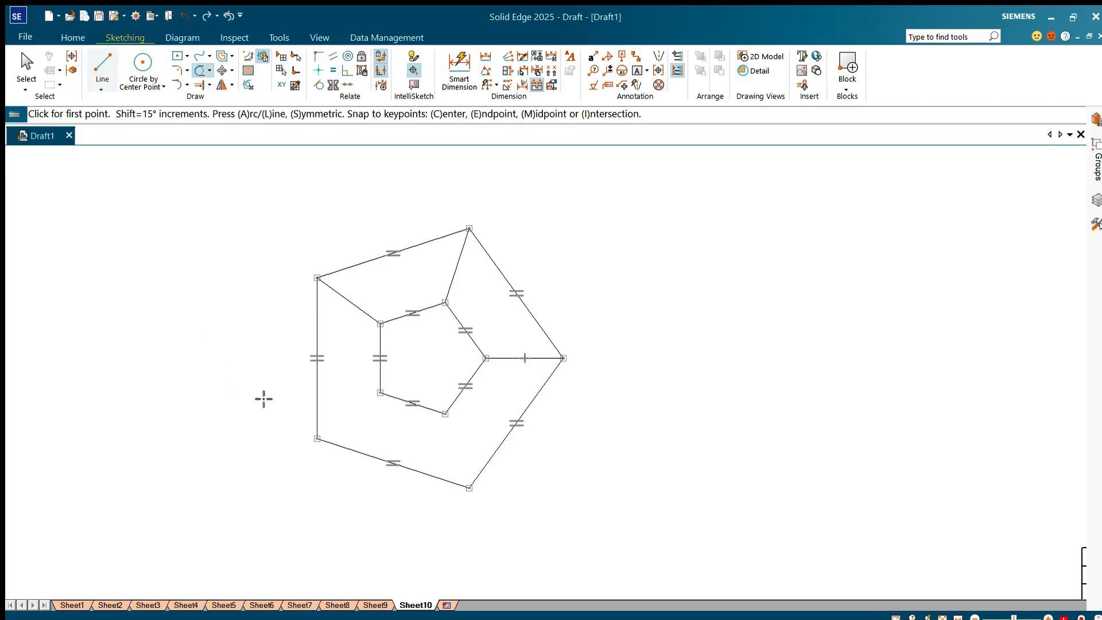
click(316, 438)
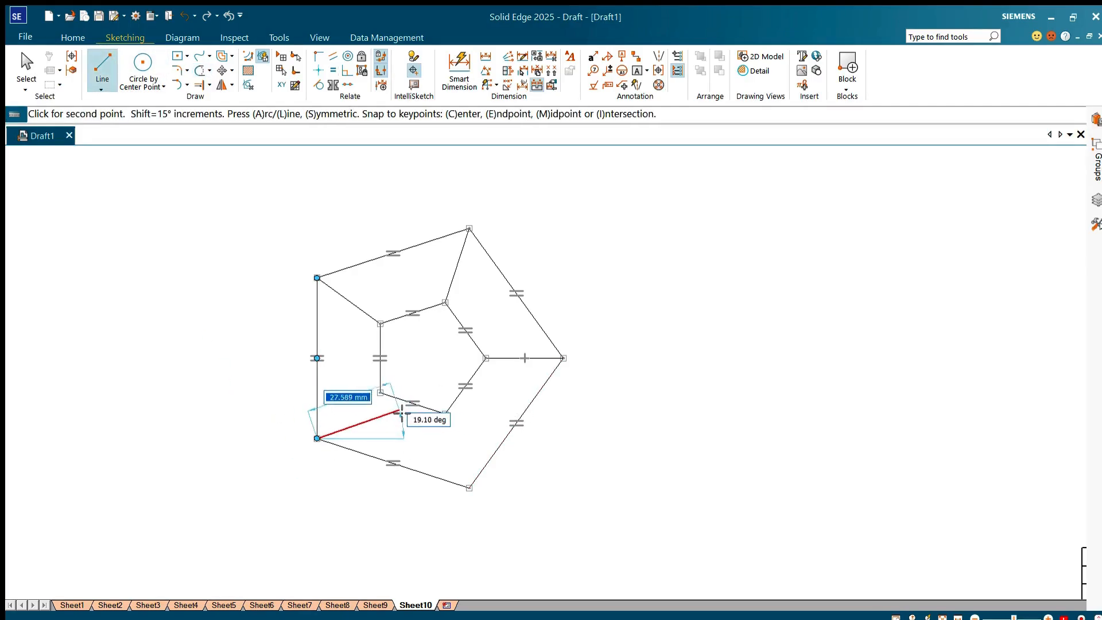
click(380, 393)
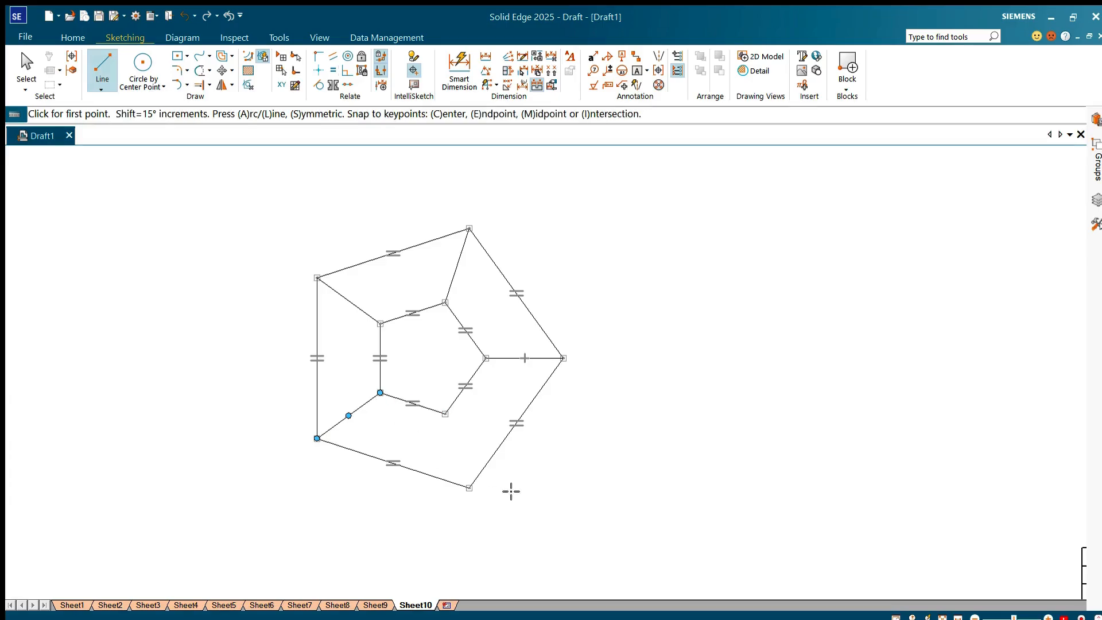
click(469, 488)
click(445, 414)
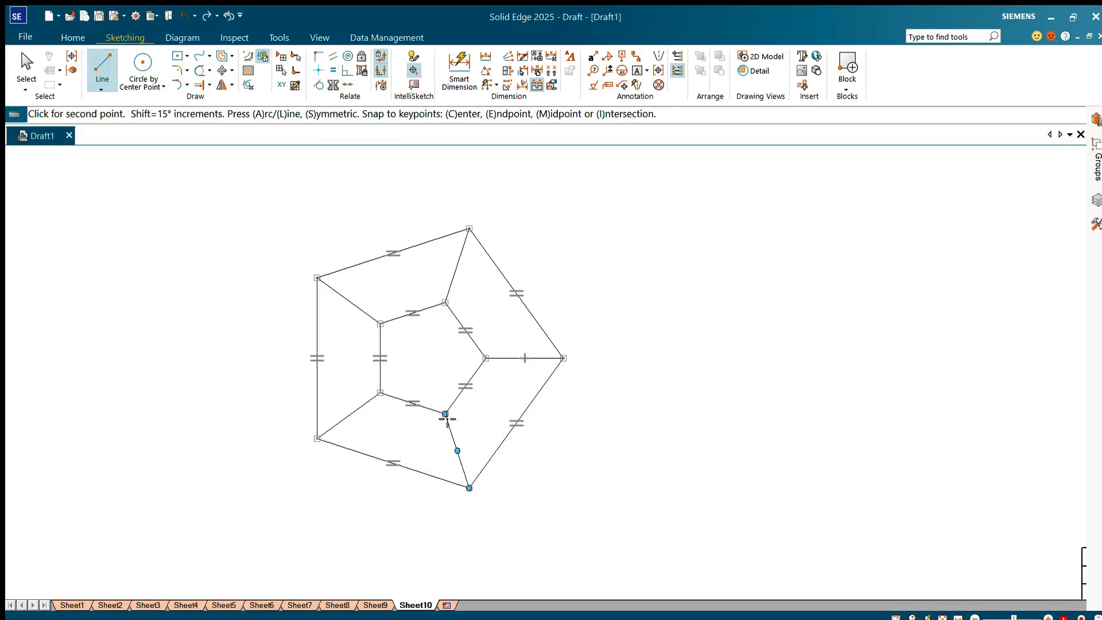
key(Escape)
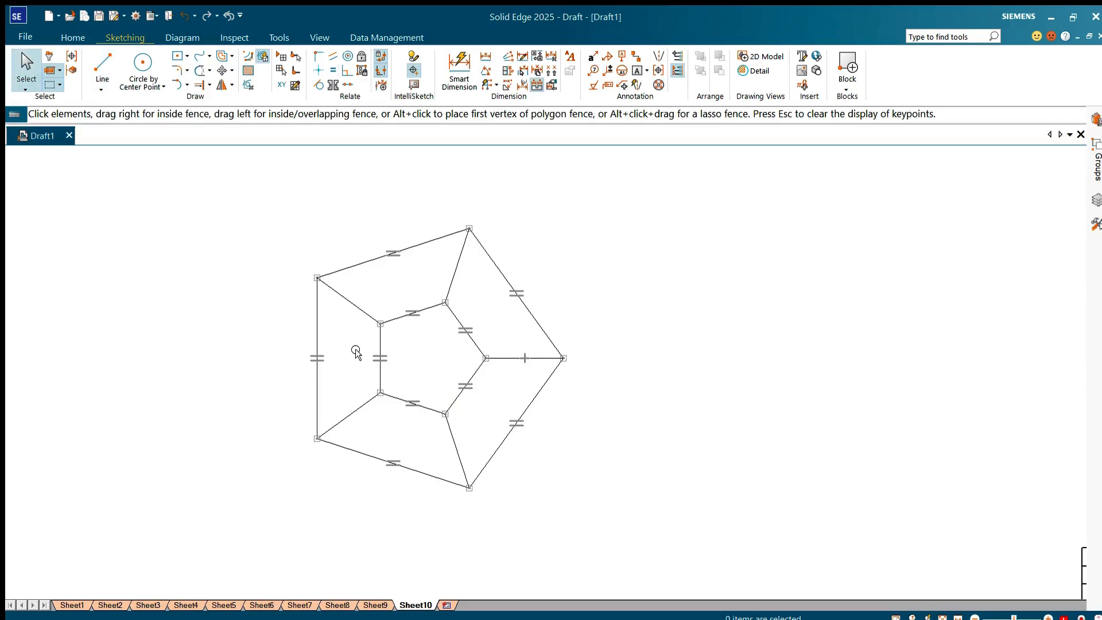
Step: Dimension the vertical left sides of the large and small pentagons, placing both dimensions left of the figure
click(459, 69)
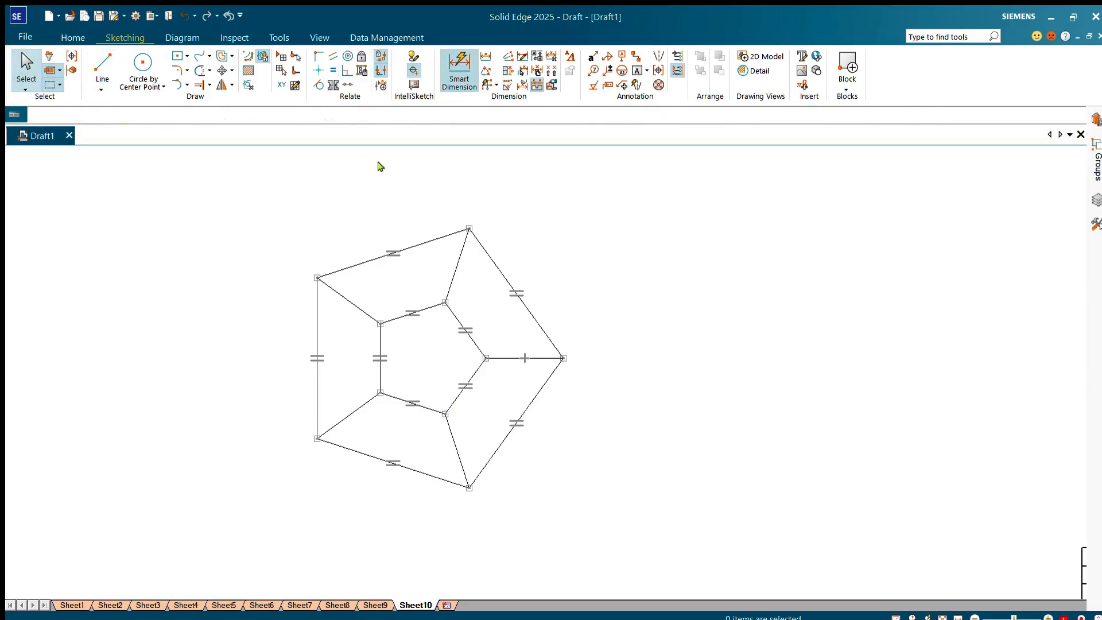
click(320, 325)
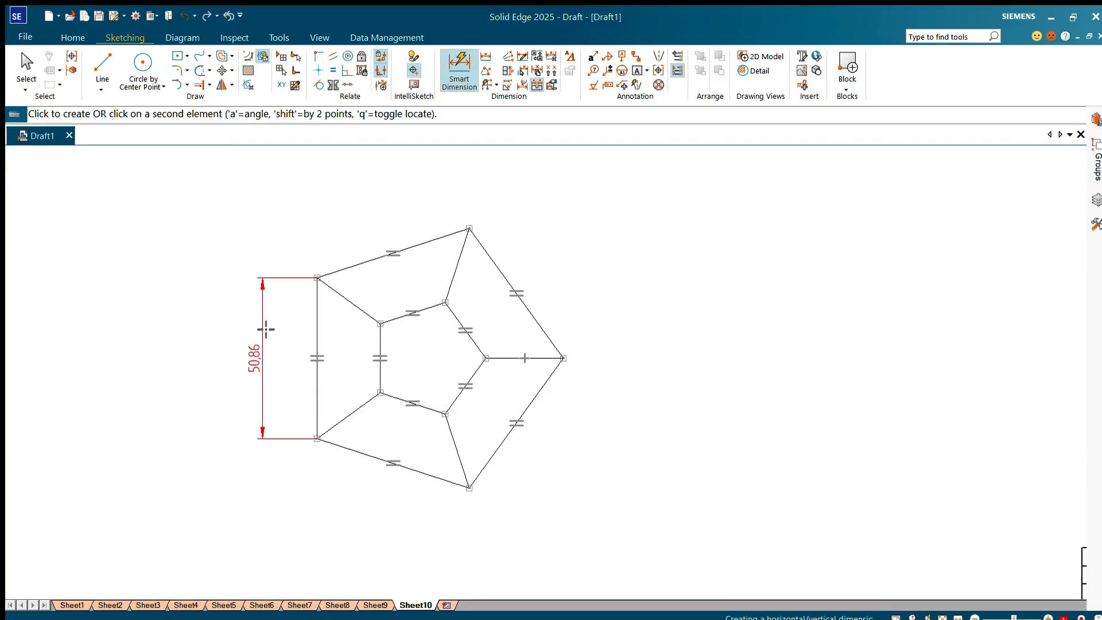
click(266, 329)
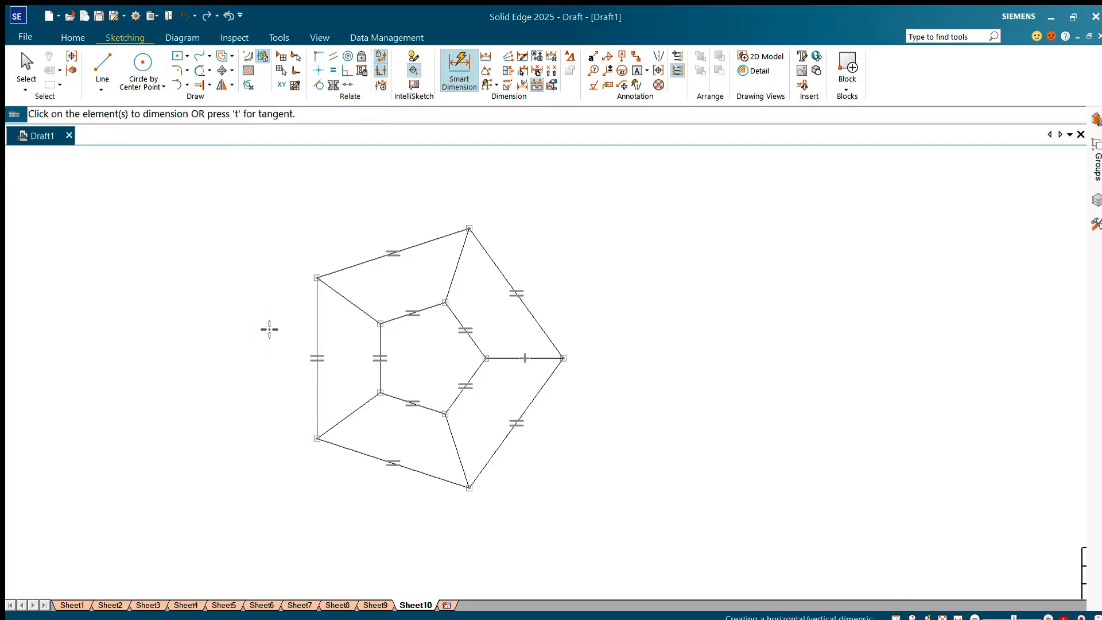
click(380, 361)
click(298, 372)
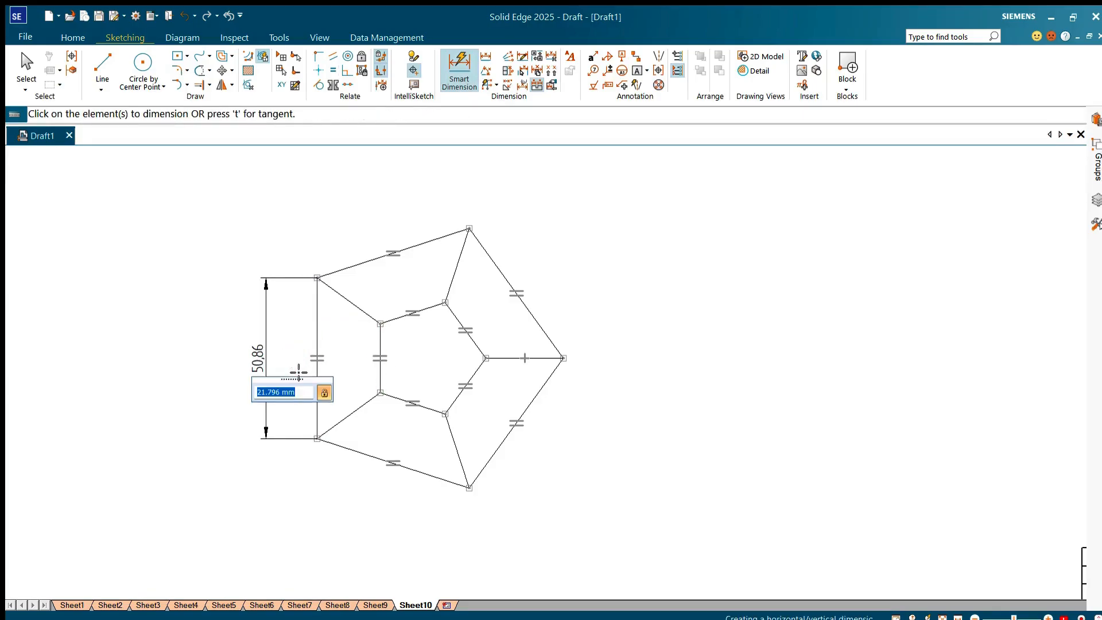
click(310, 512)
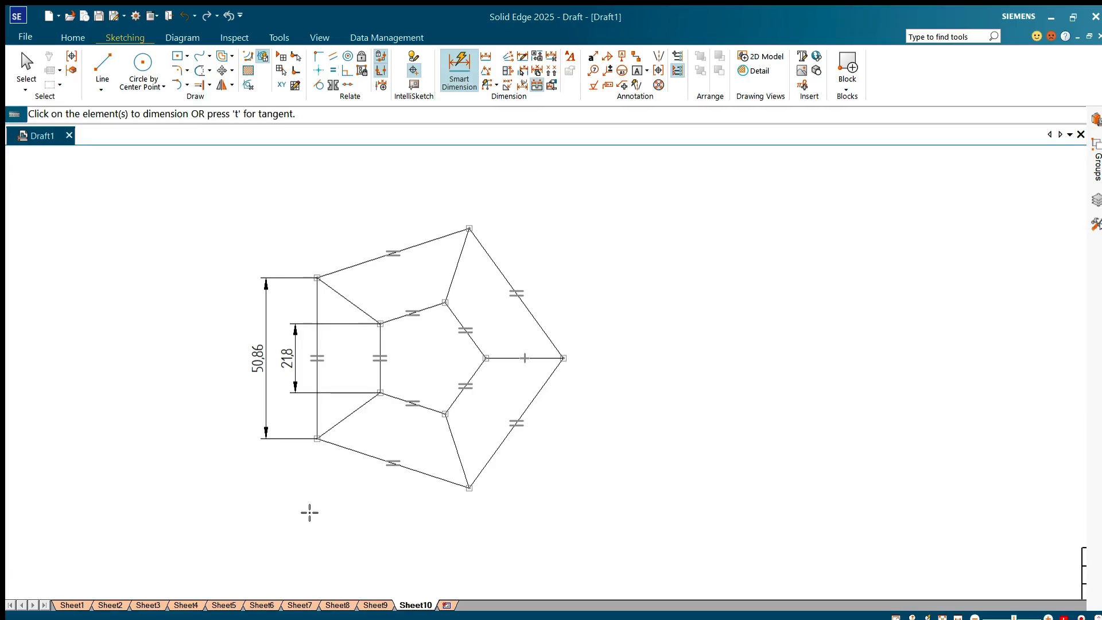
Step: Draw a vertical line between the large pentagon's top and bottom vertices and dimension its length right of the figure
click(102, 66)
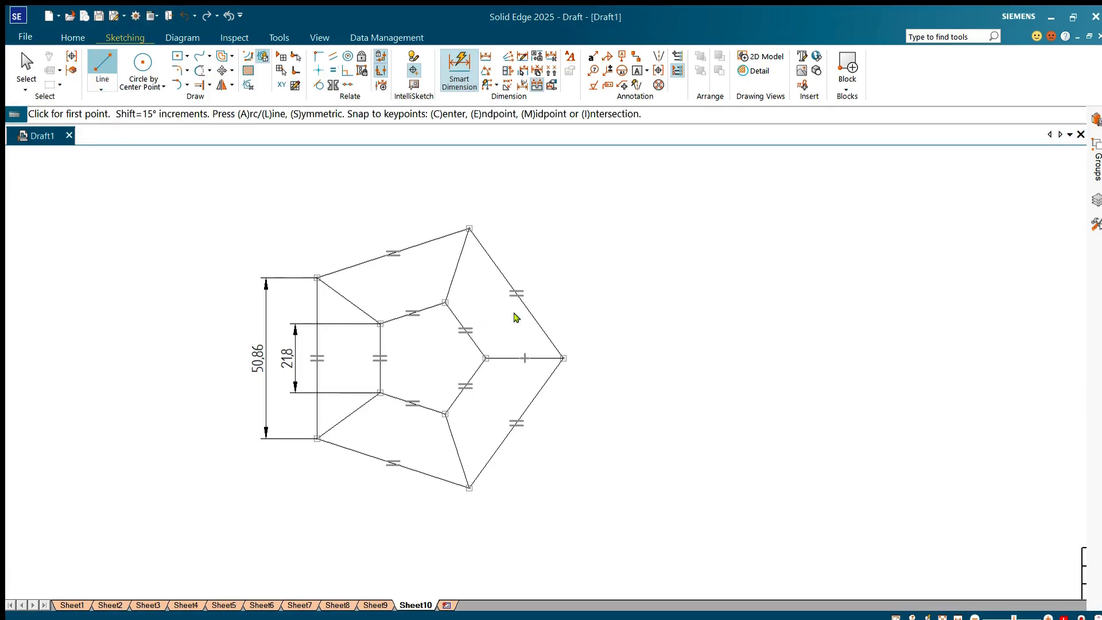
click(469, 228)
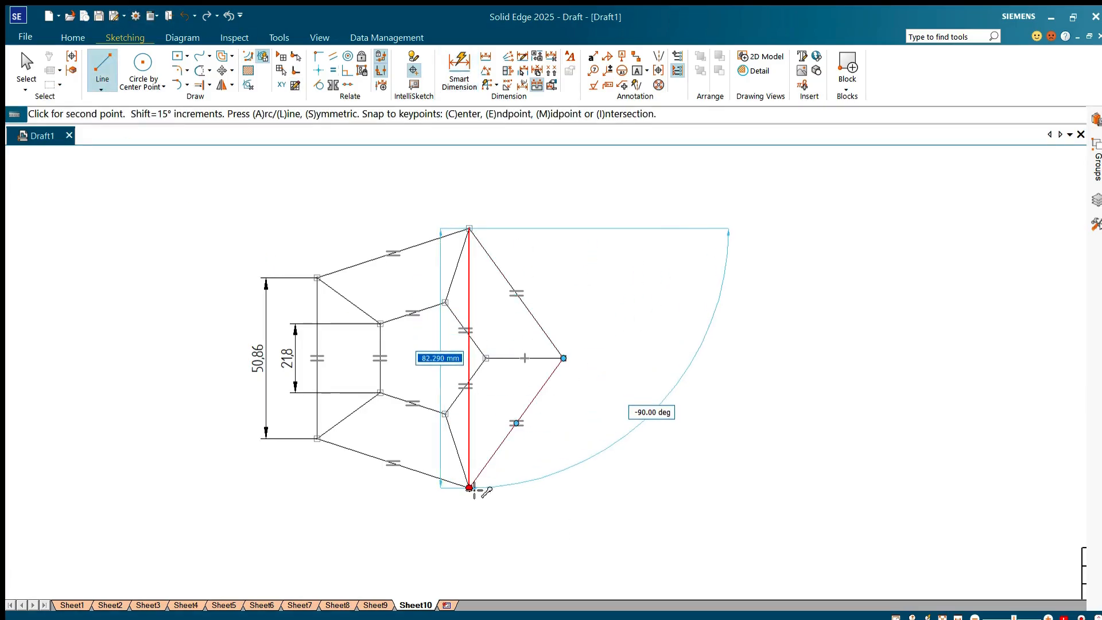
click(469, 487)
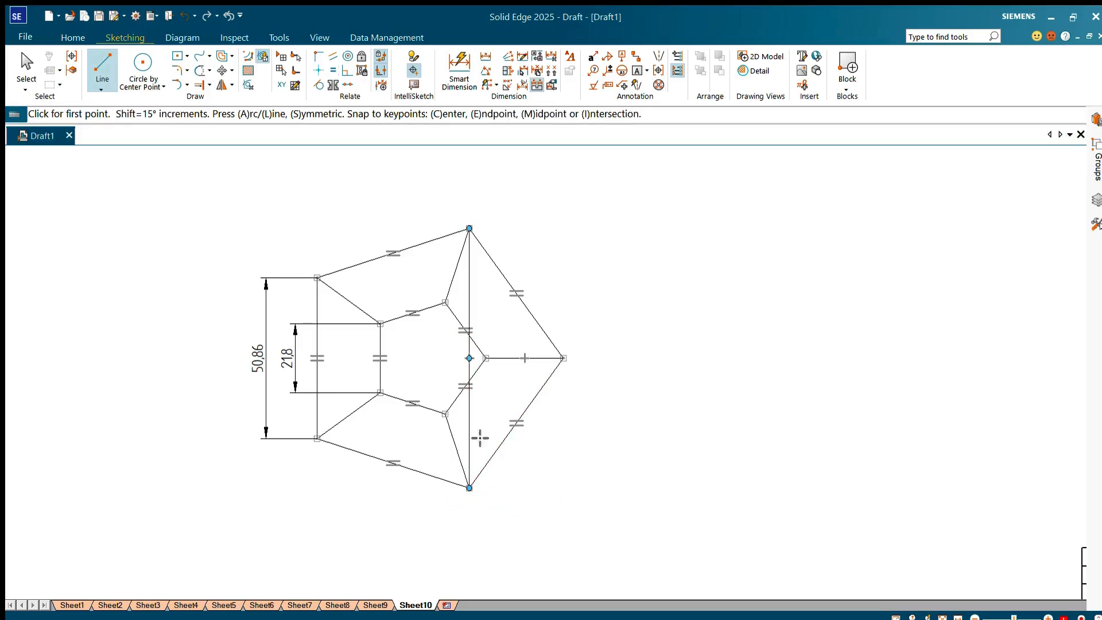
click(459, 68)
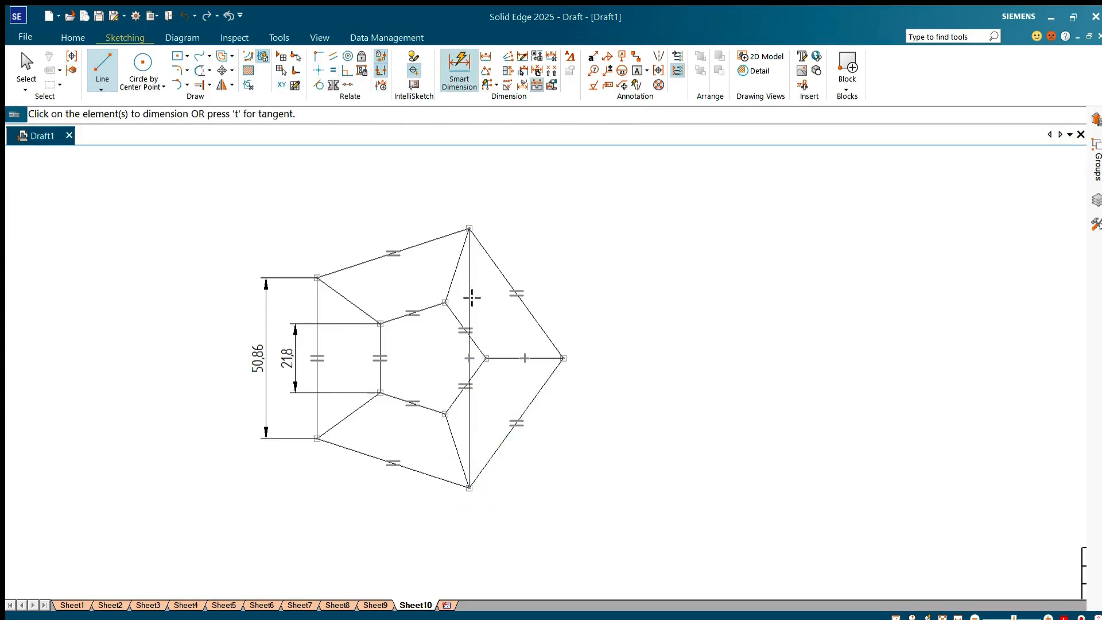
click(473, 299)
click(619, 315)
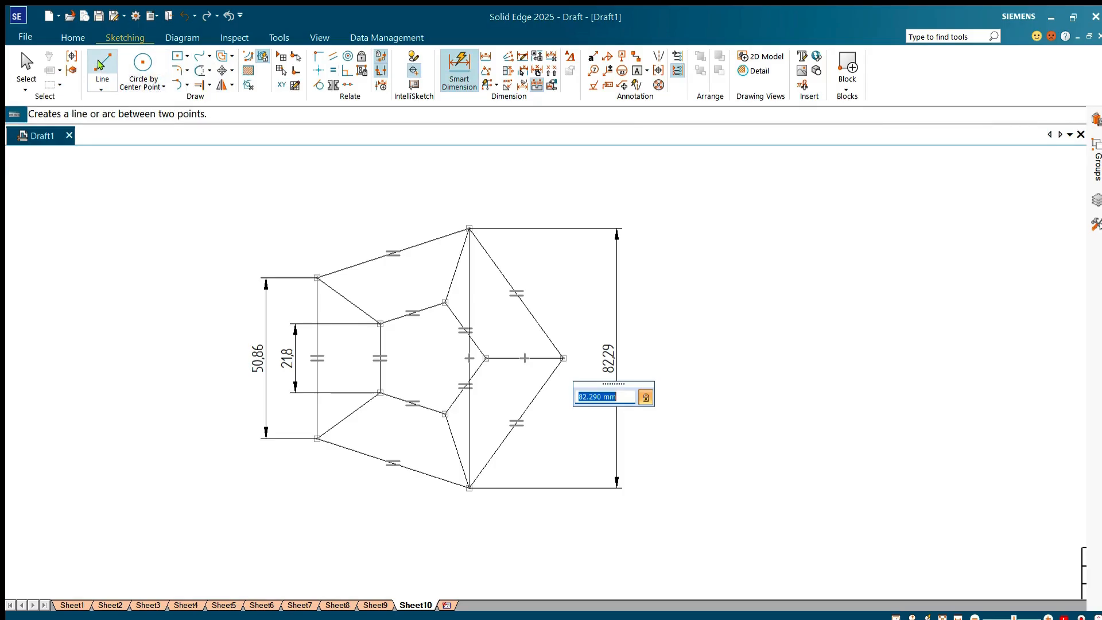
Step: Extend the horizontal line from the right vertex to the large pentagon's left side and dimension its length below the figure
click(198, 84)
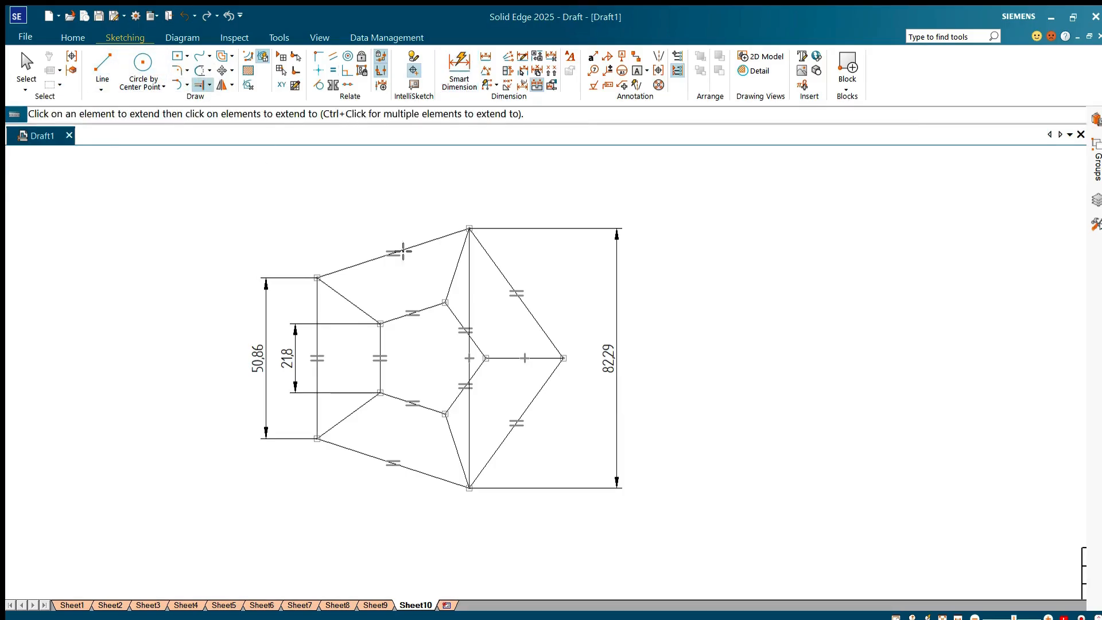
click(481, 358)
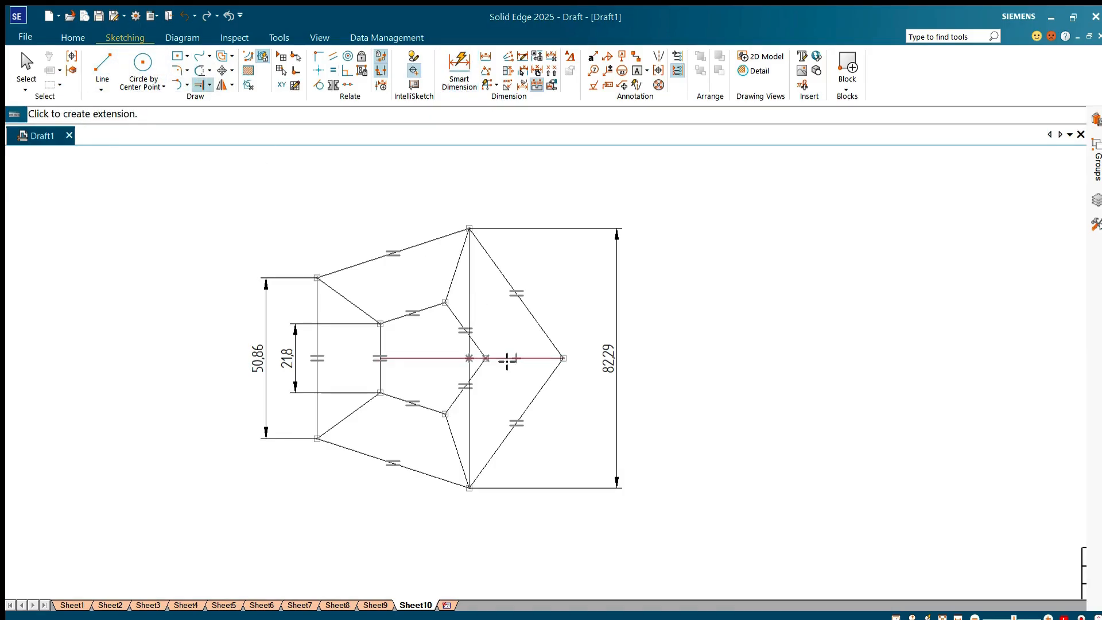
click(447, 360)
click(459, 69)
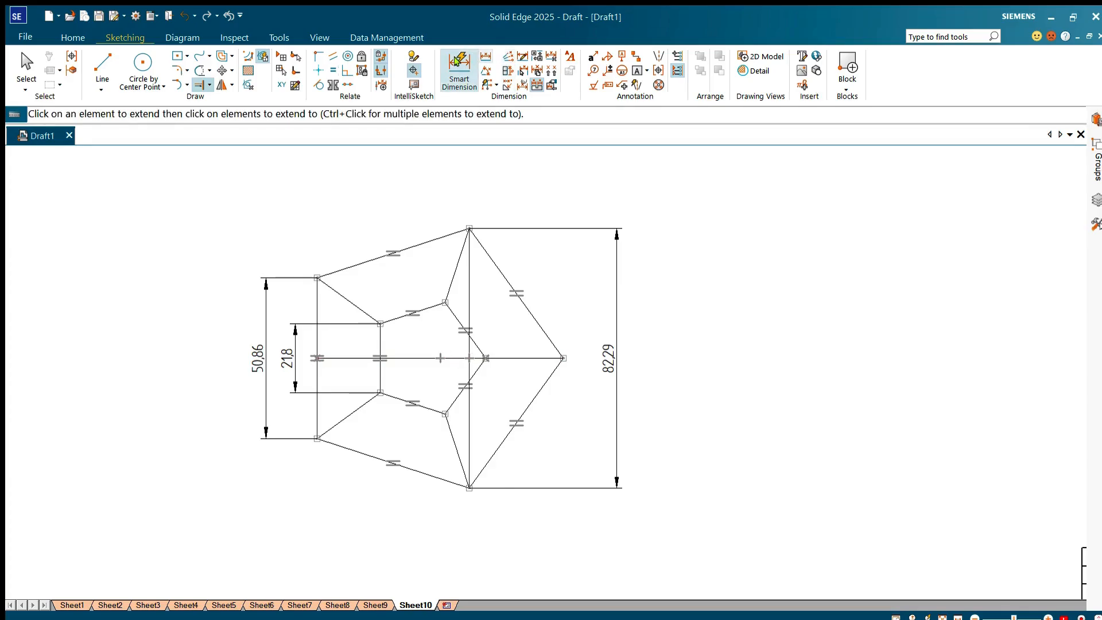
click(424, 358)
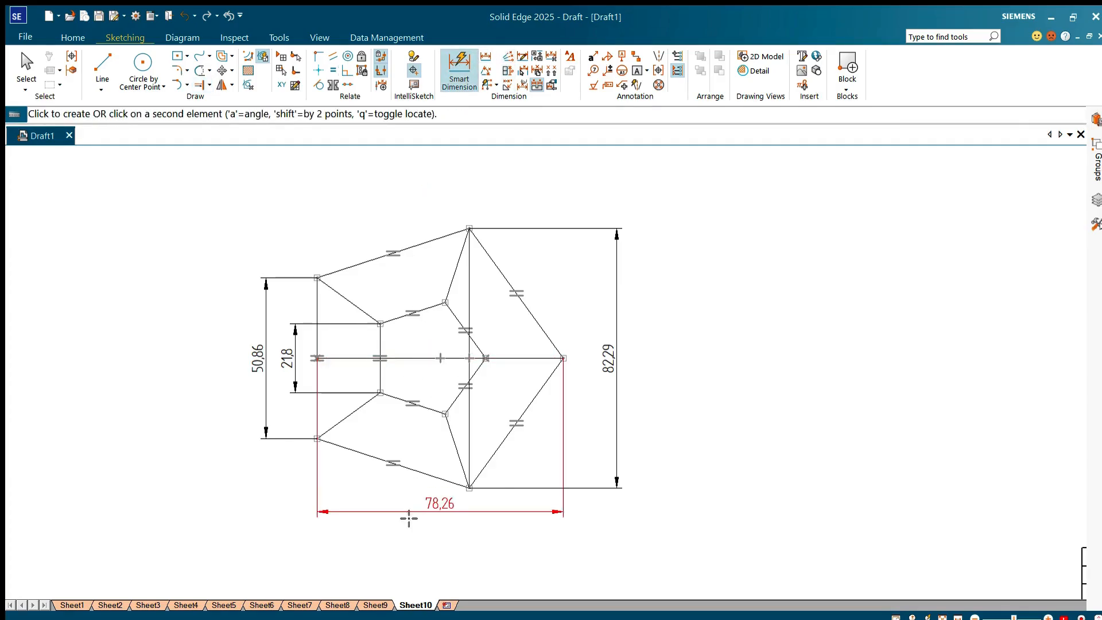
click(406, 529)
key(Escape)
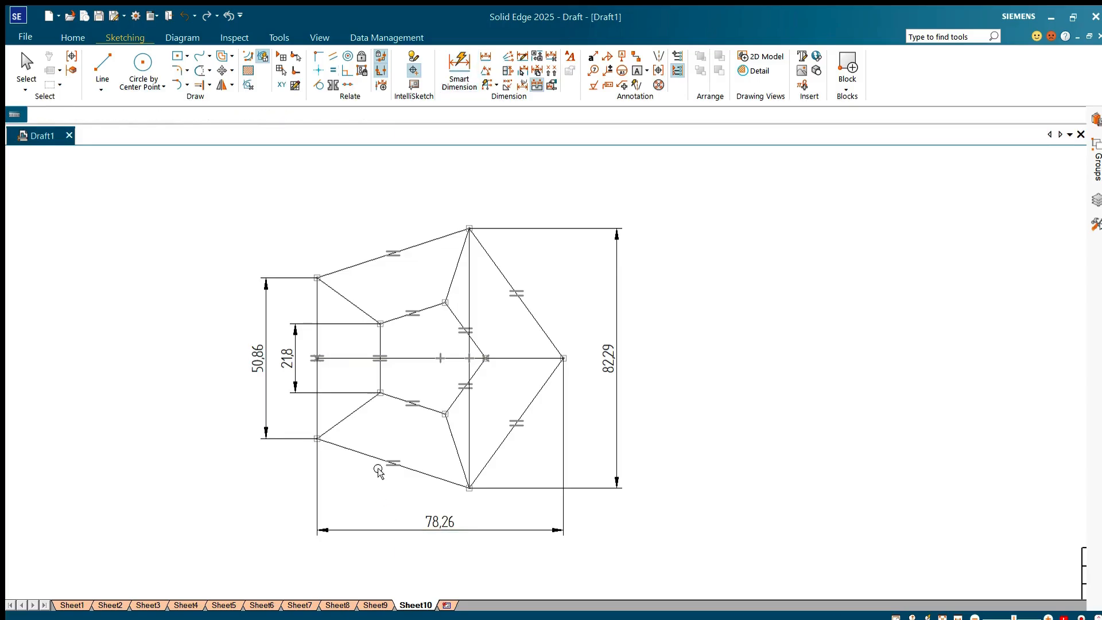
Step: Draw a horizontal baseline for the isometric view in the empty area to the lower right of the top view
scroll(153, 338, down, 2)
click(696, 388)
scroll(697, 388, up, 1)
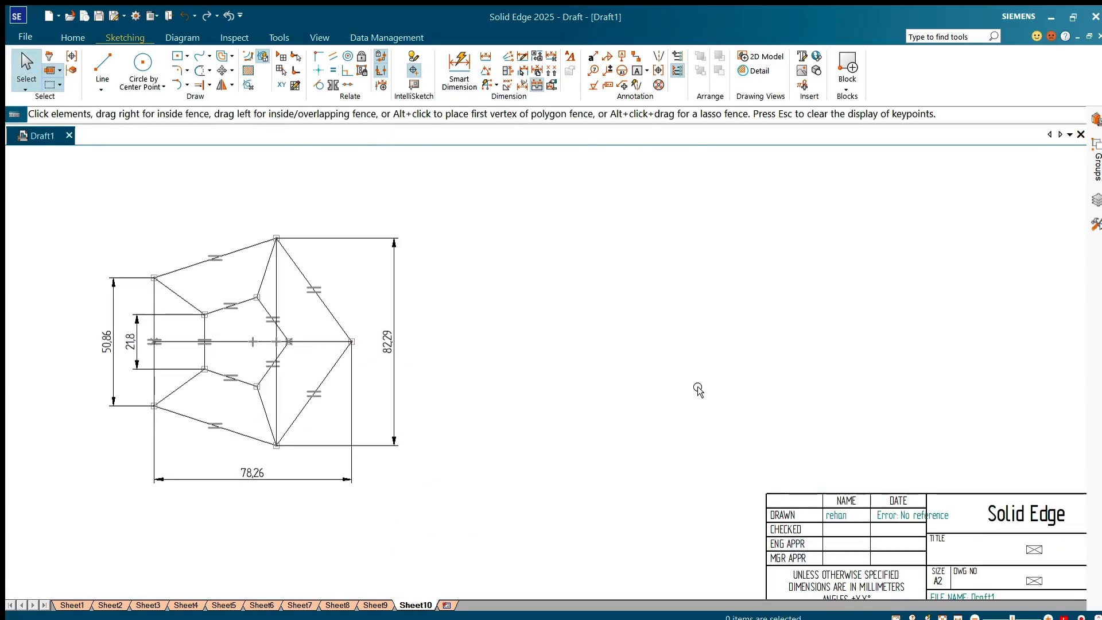
scroll(499, 362, up, 1)
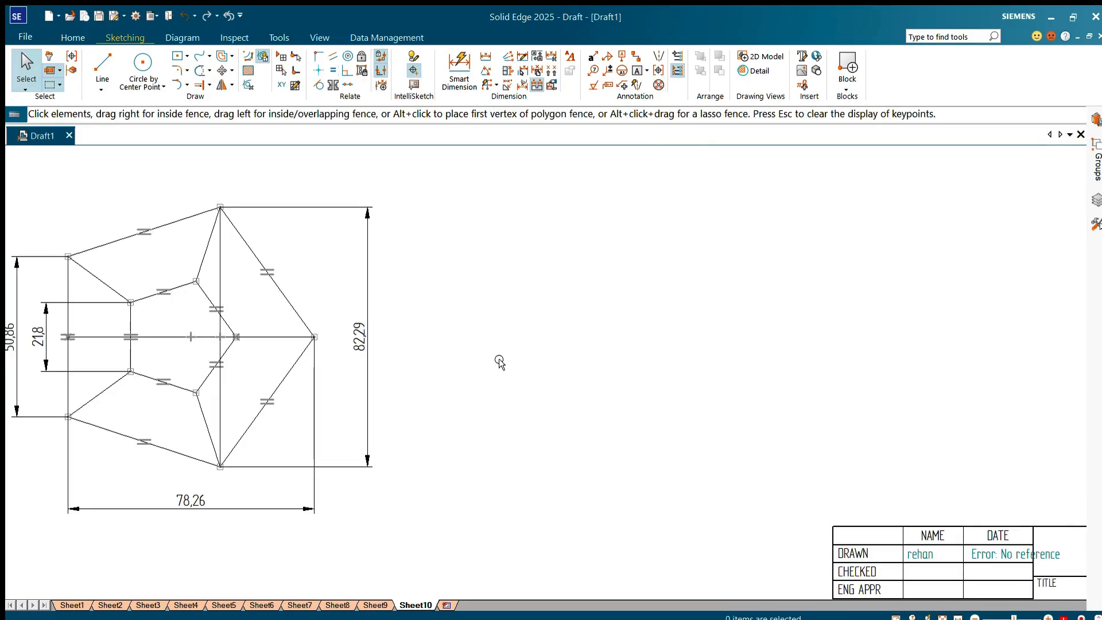
scroll(486, 360, down, 1)
scroll(350, 343, up, 1)
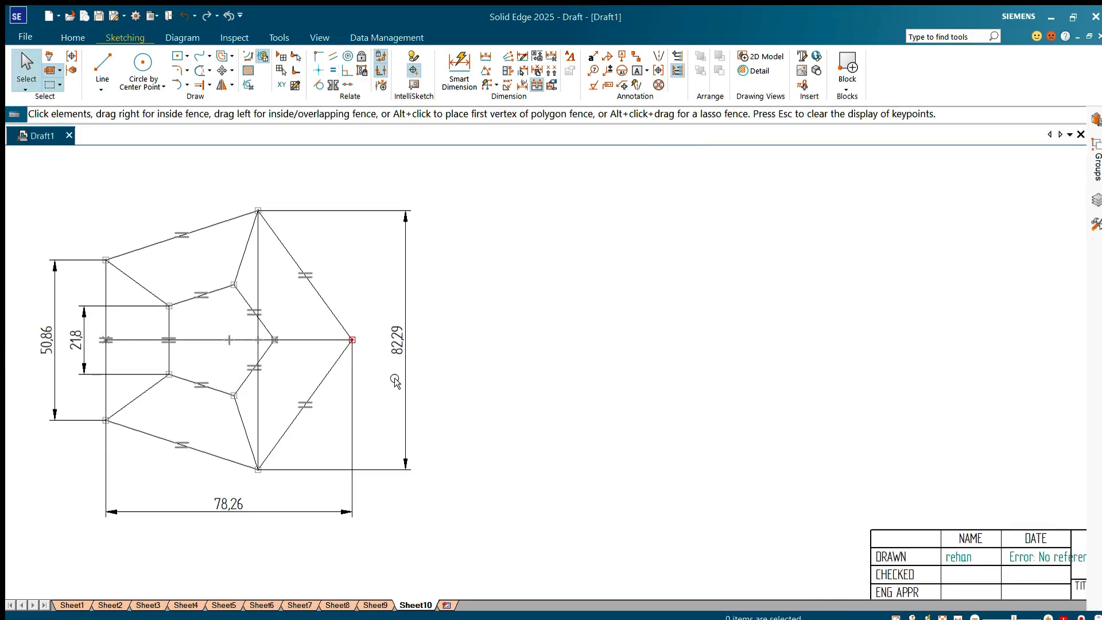
click(103, 63)
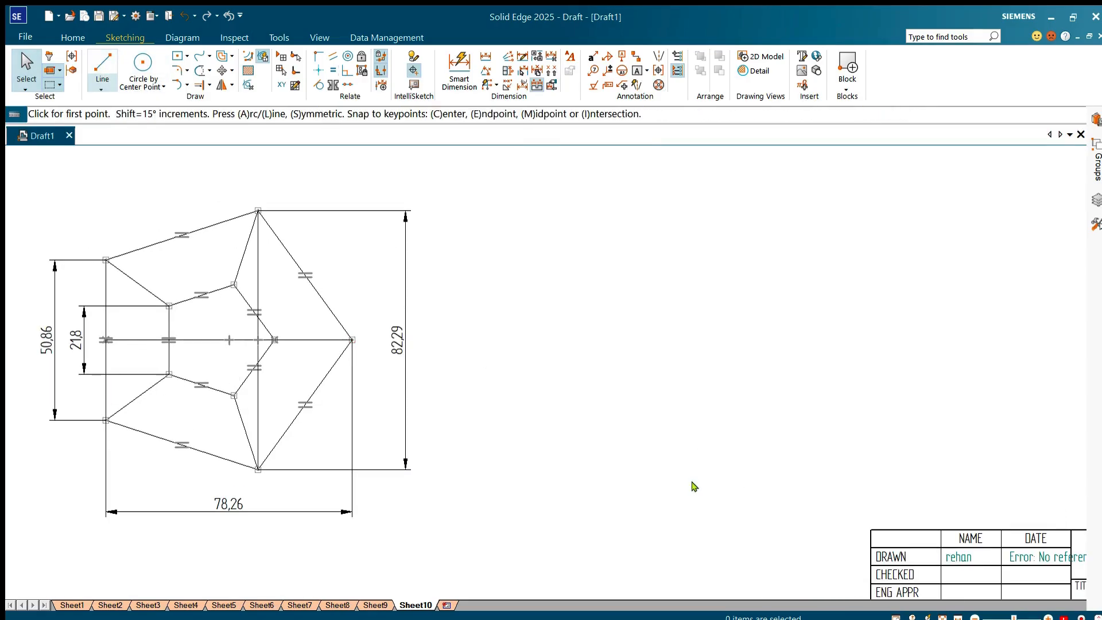
click(514, 500)
click(786, 499)
key(Escape)
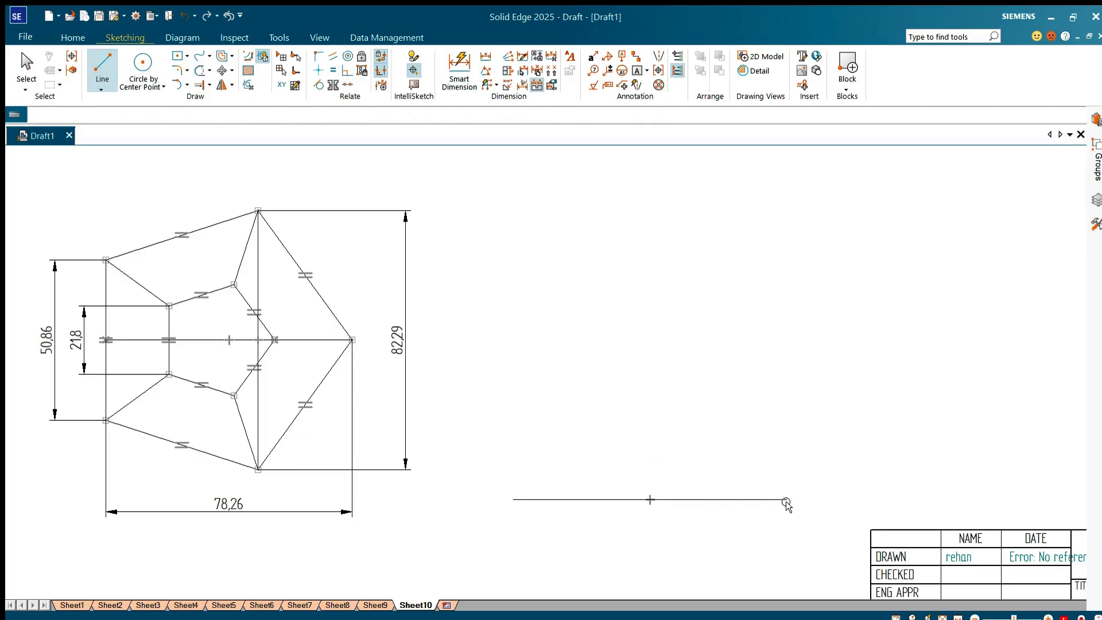
key(Escape)
Step: Draw an 82.29 mm line at 30 degrees upward to the right from the midpoint of the horizontal baseline
click(102, 63)
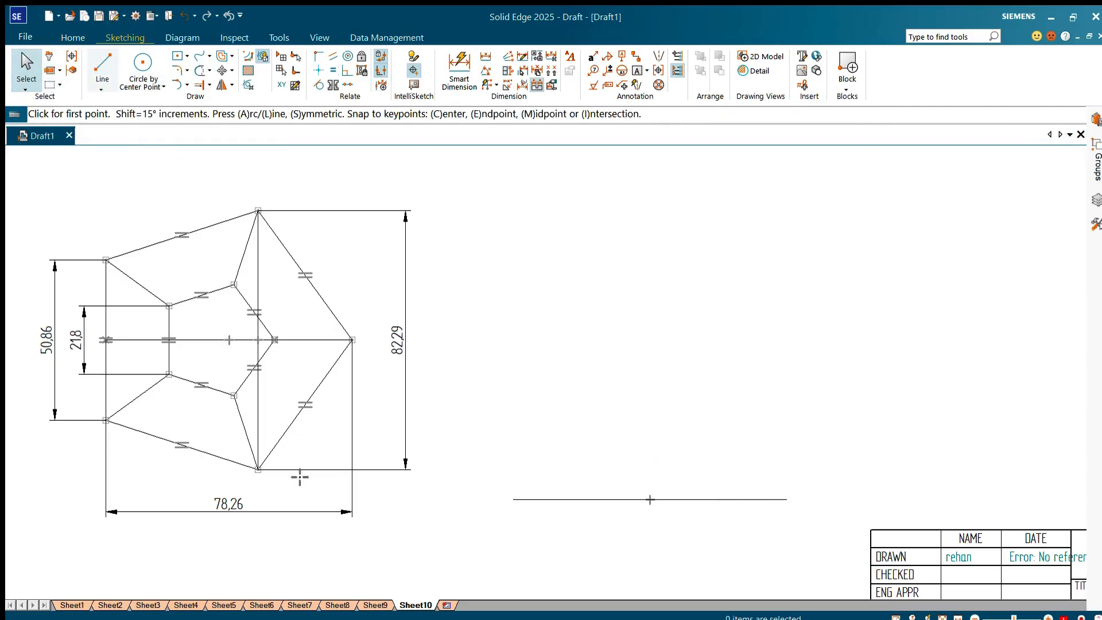
click(650, 499)
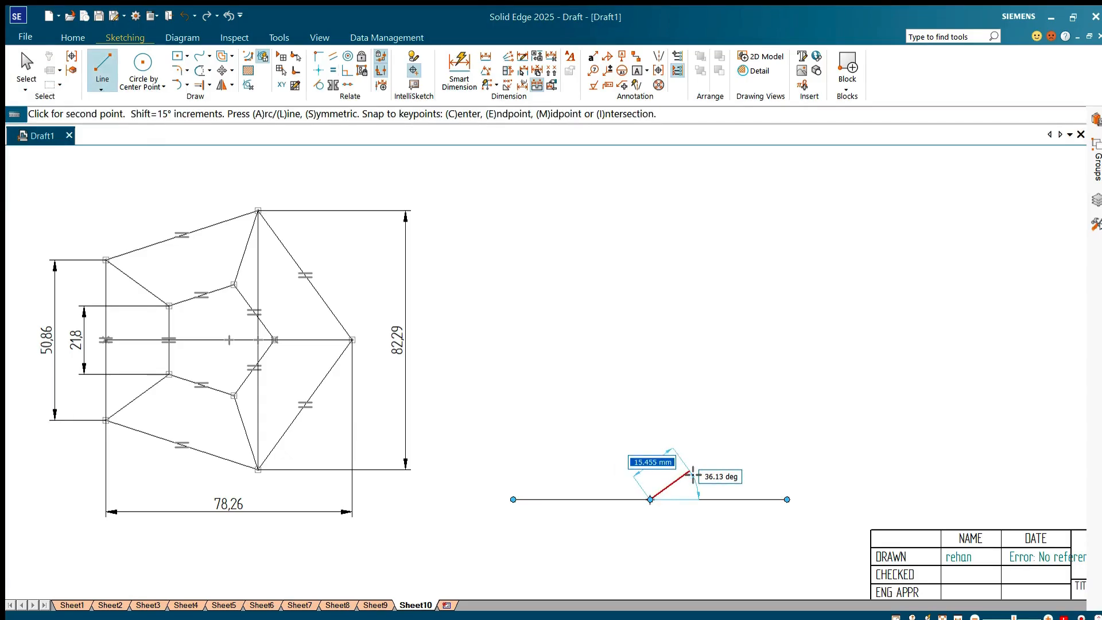
text(82.2)
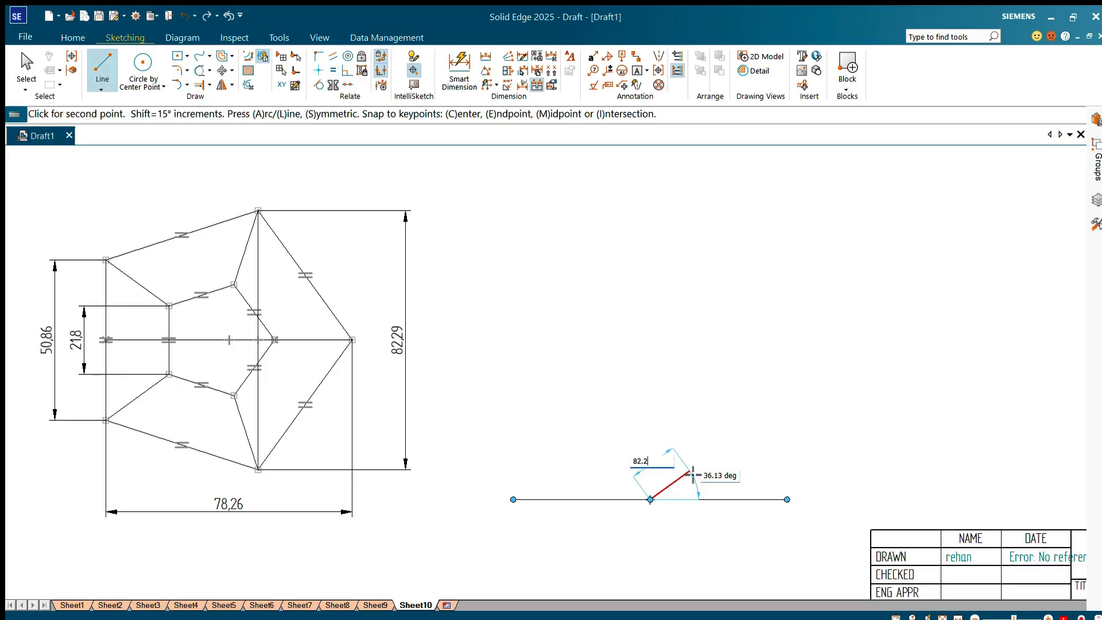
text(9)
key(Tab)
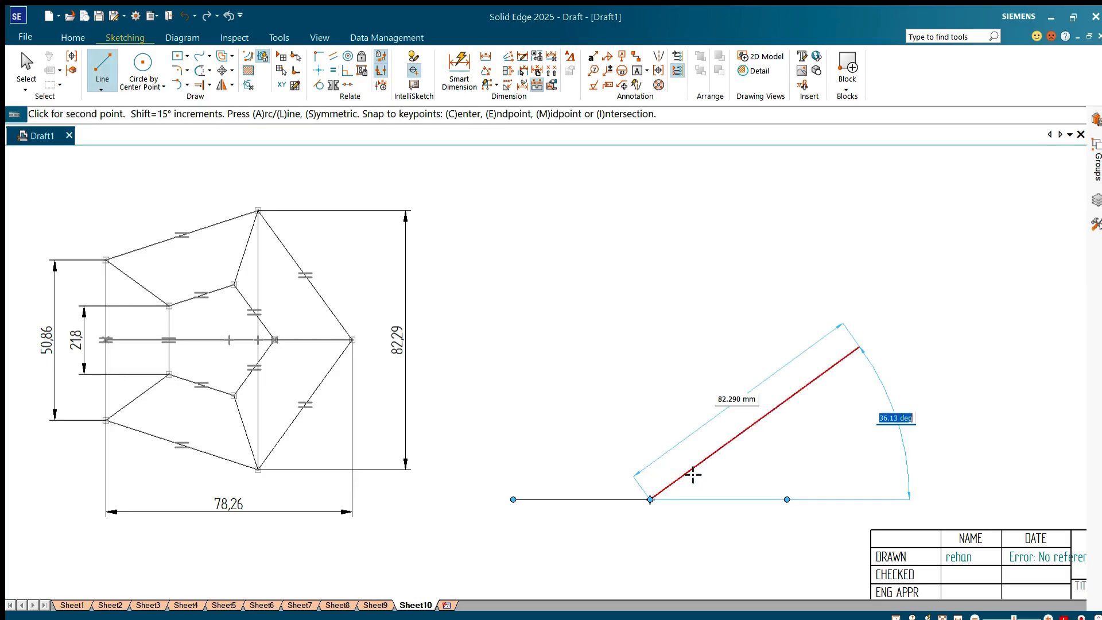
text(30)
key(Return)
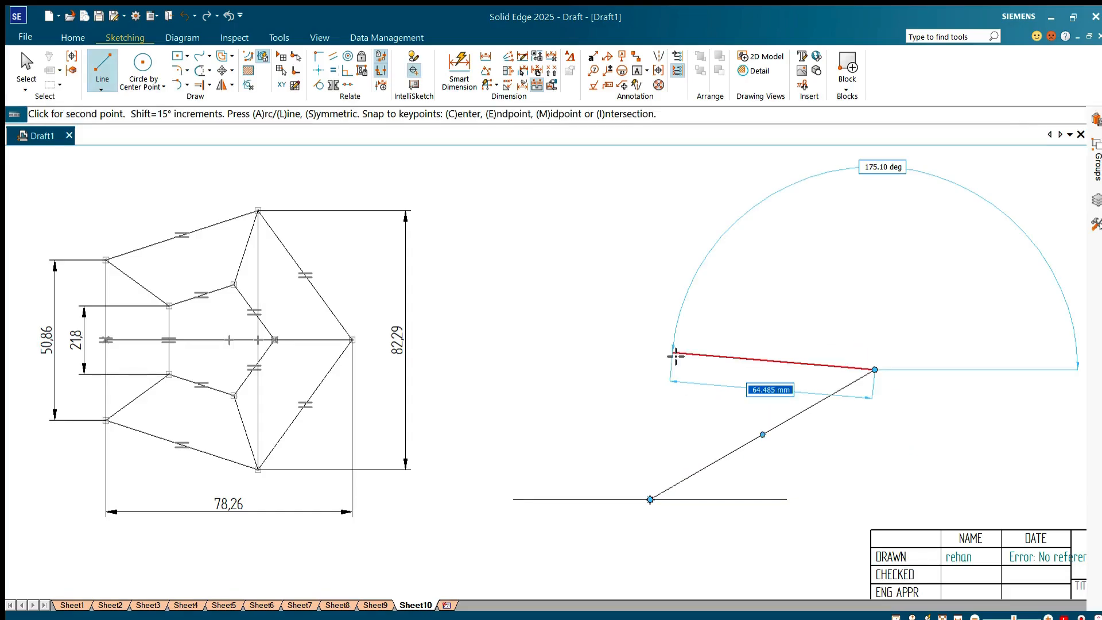
Step: Draw a 78.26 mm line at 150 degrees from the upper end of the 30-degree isometric line
text(78)
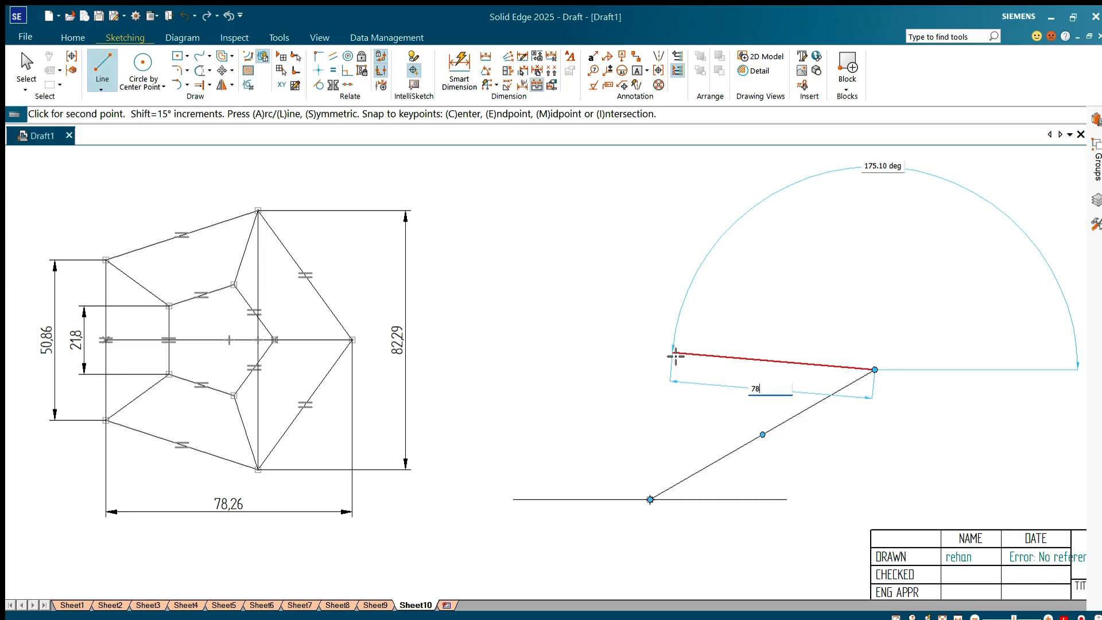
text(.26)
key(Tab)
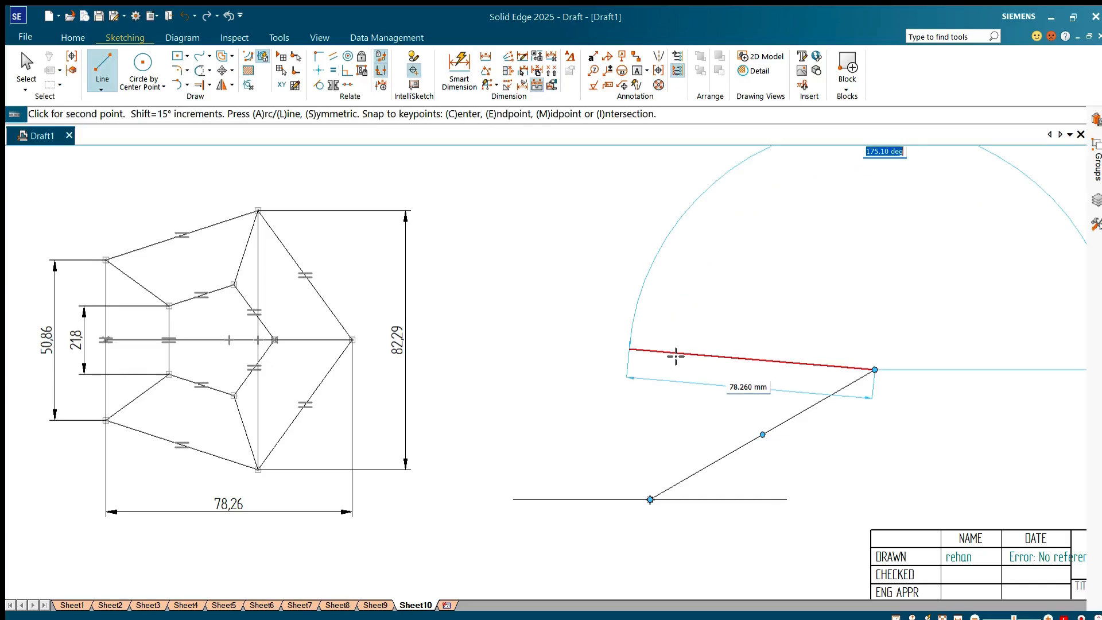
text(150)
key(Return)
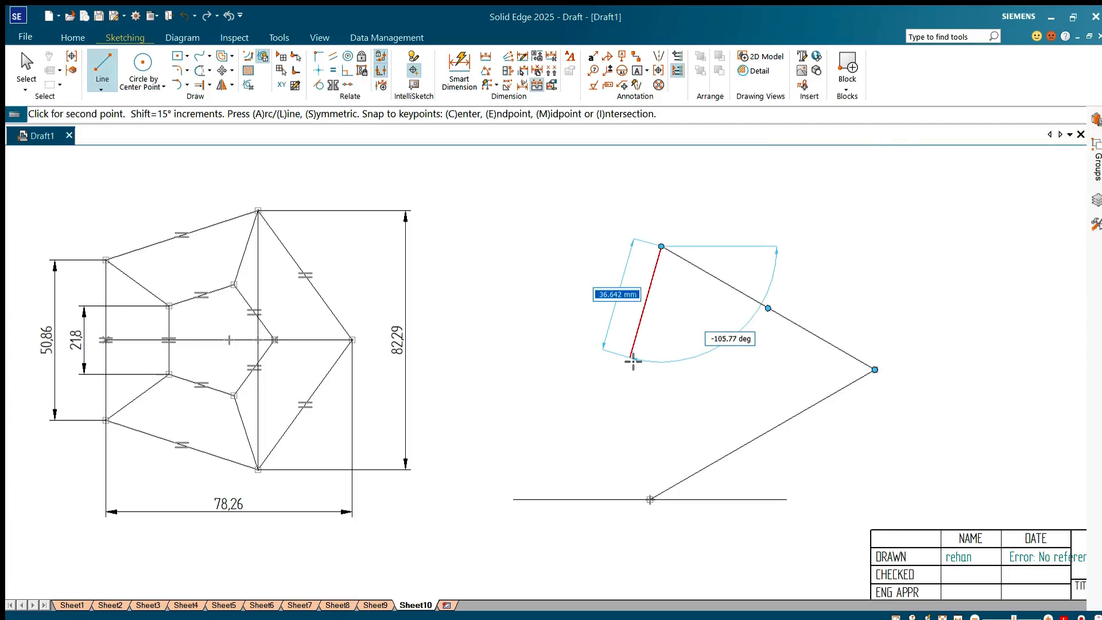
Step: Draw an 82.29 mm line at -150 degrees from there and close the parallelogram at the baseline's midpoint
text(8)
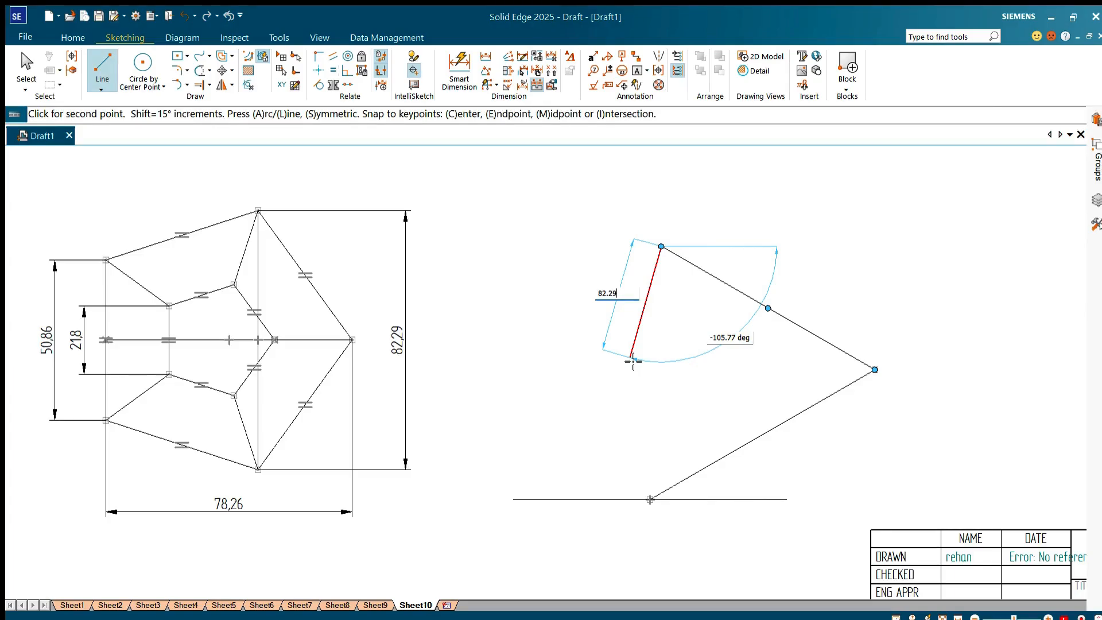
text(2.29)
key(Tab)
text(-)
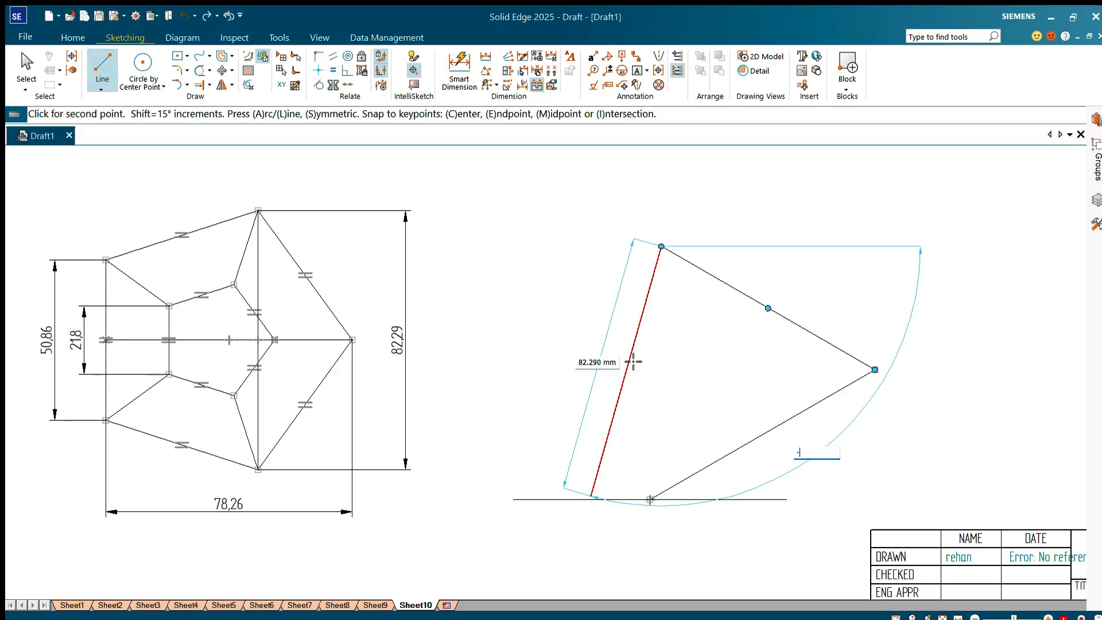
text(150)
key(Return)
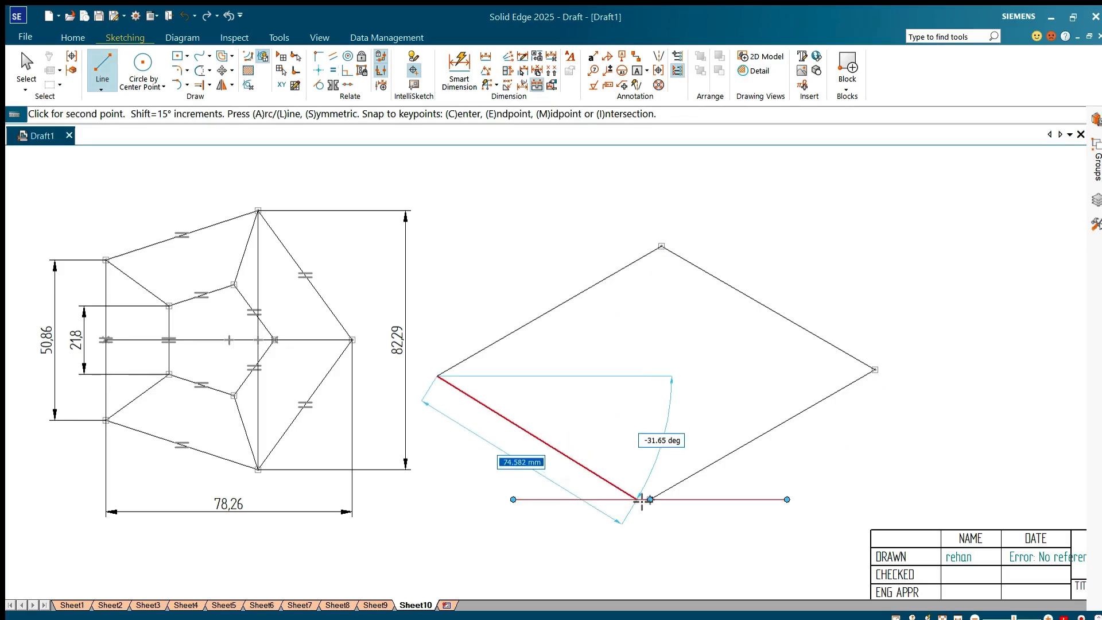
click(652, 502)
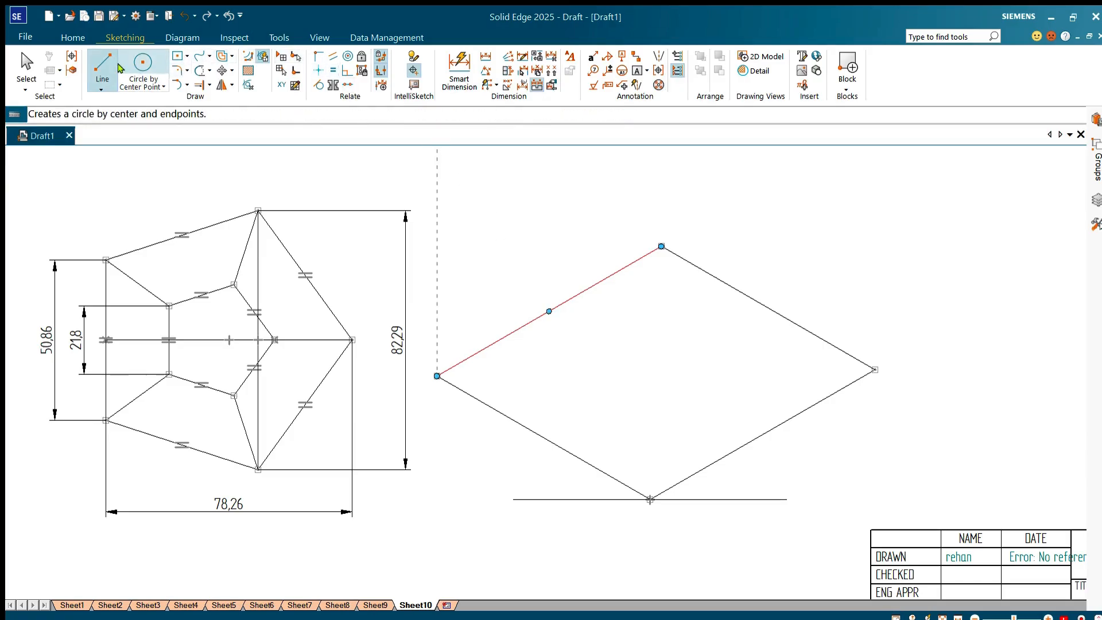
Step: Draw two 25.43 mm lines in opposite directions along the parallelogram's upper-left side, starting from its midpoint
click(549, 311)
text(25.430)
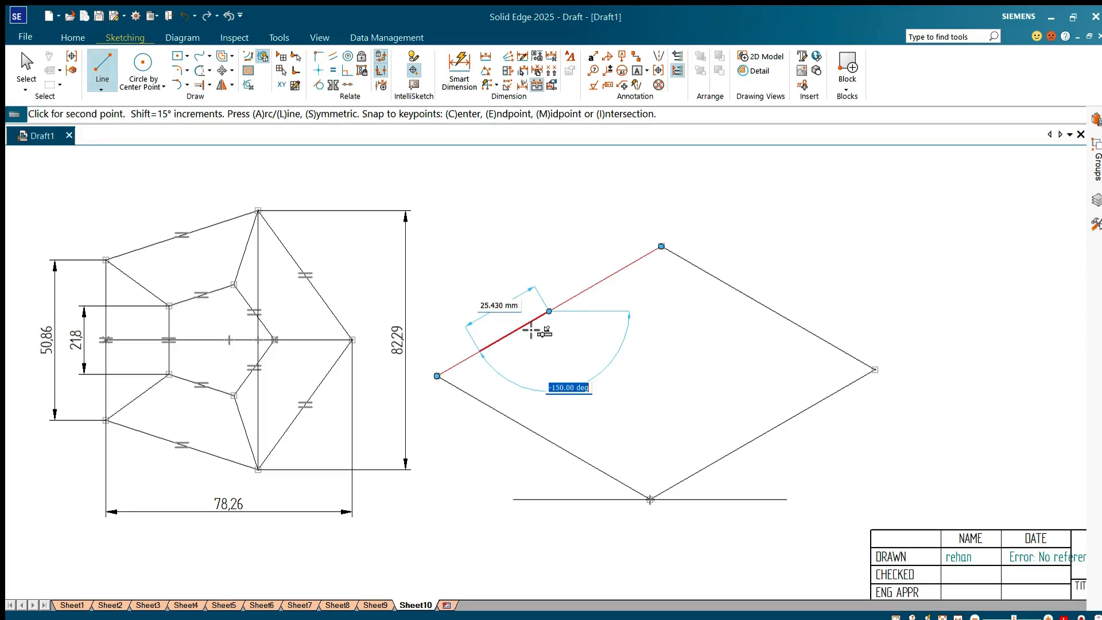
key(Return)
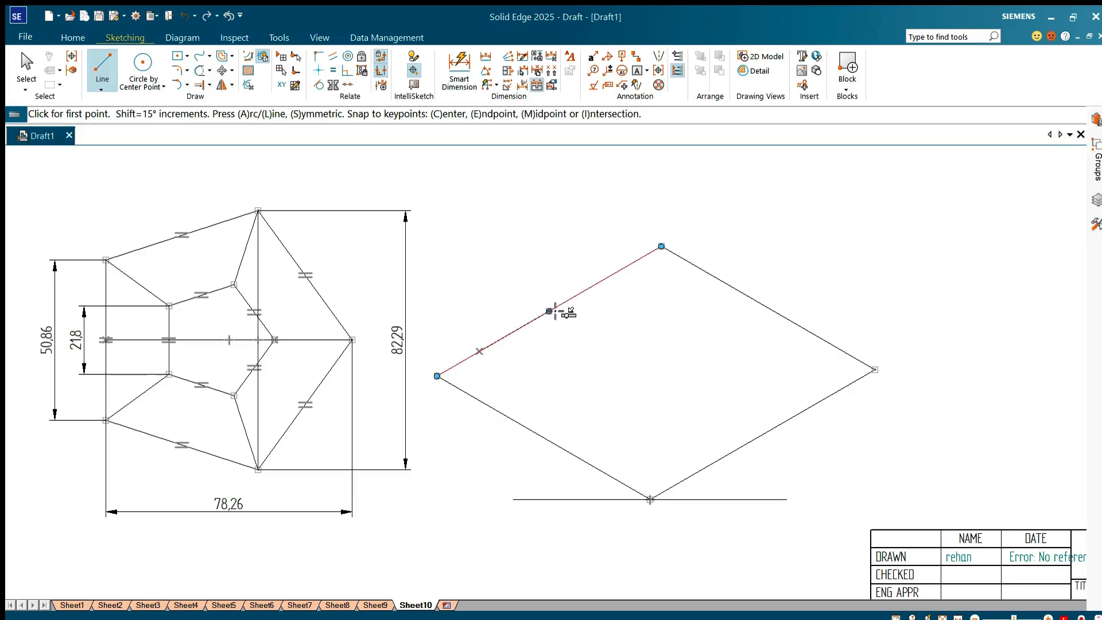
click(549, 311)
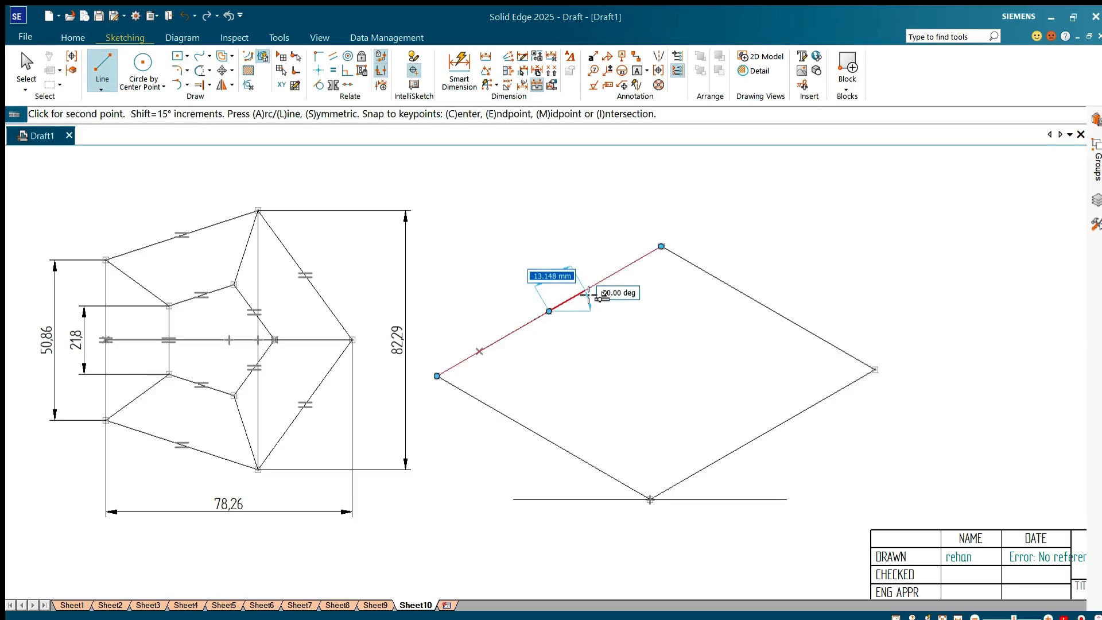
text(25.43)
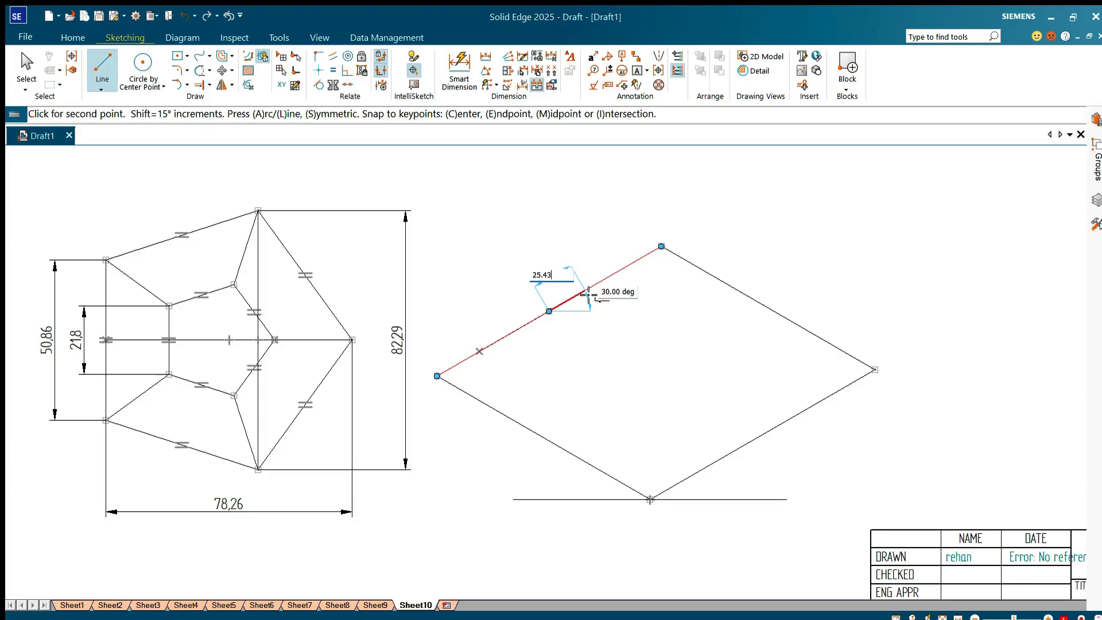
key(Tab)
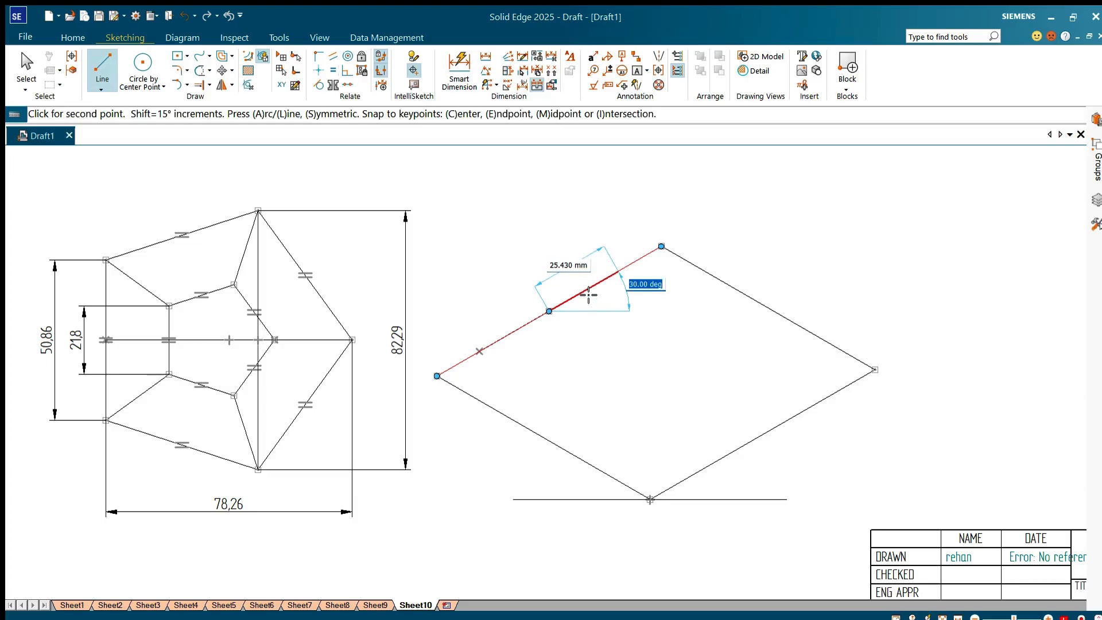
key(Return)
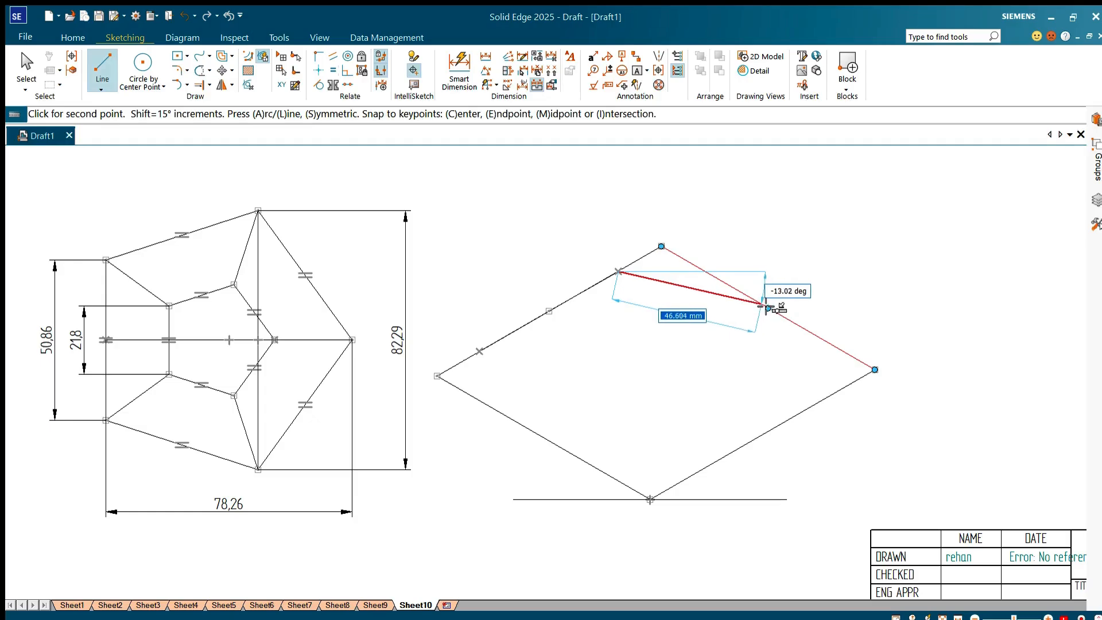
Step: Try to complete the isometric pentagon by joining the marked points through the midpoints of the other three parallelogram sides
click(767, 308)
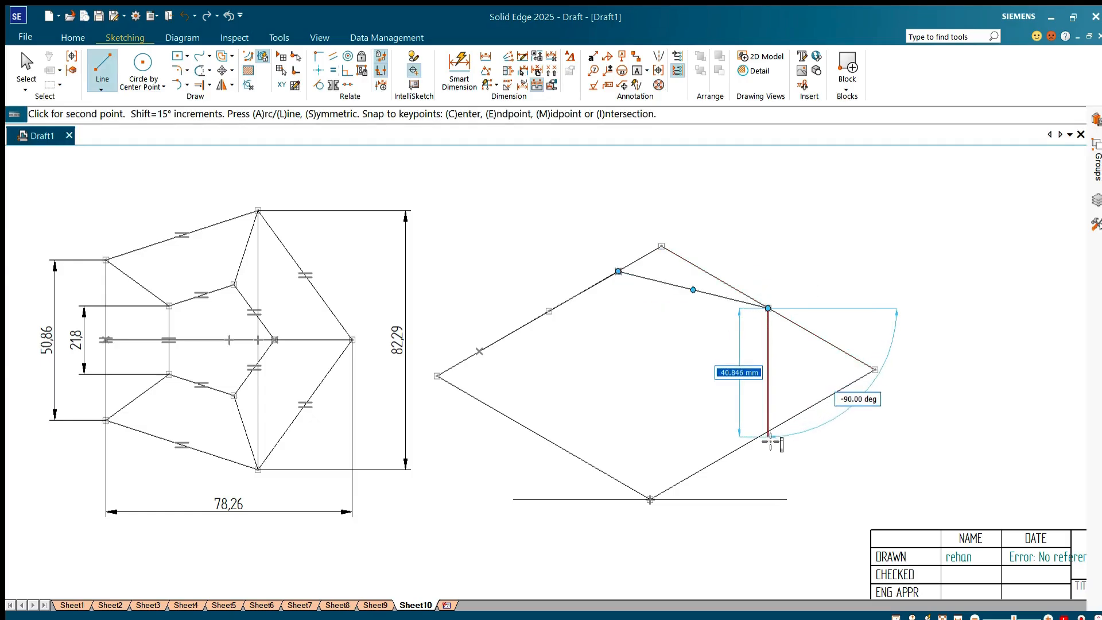
click(763, 436)
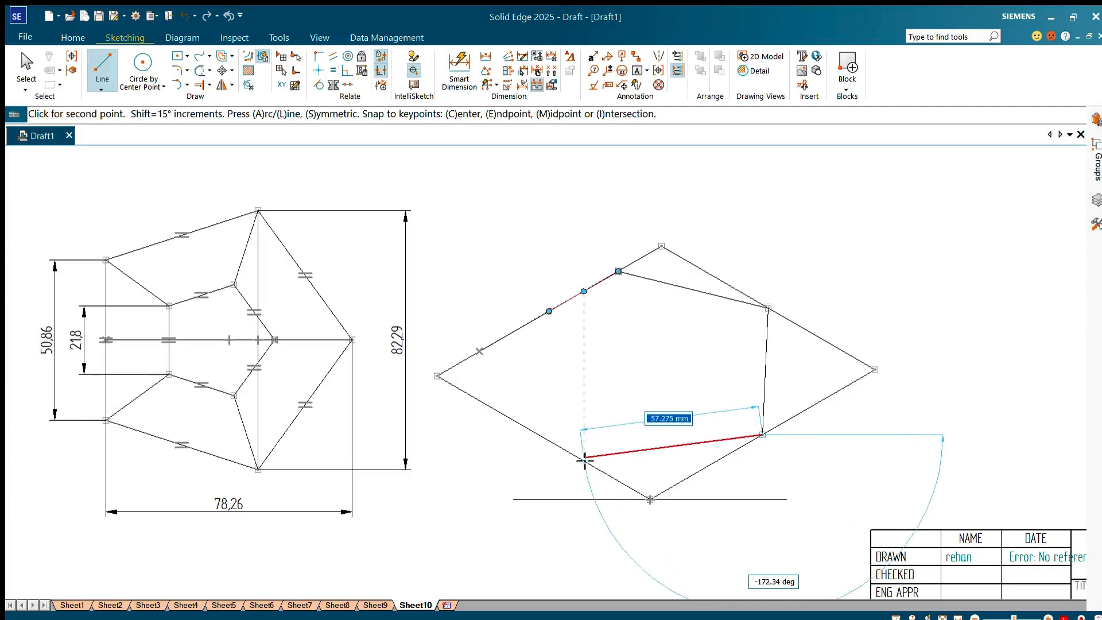
click(545, 439)
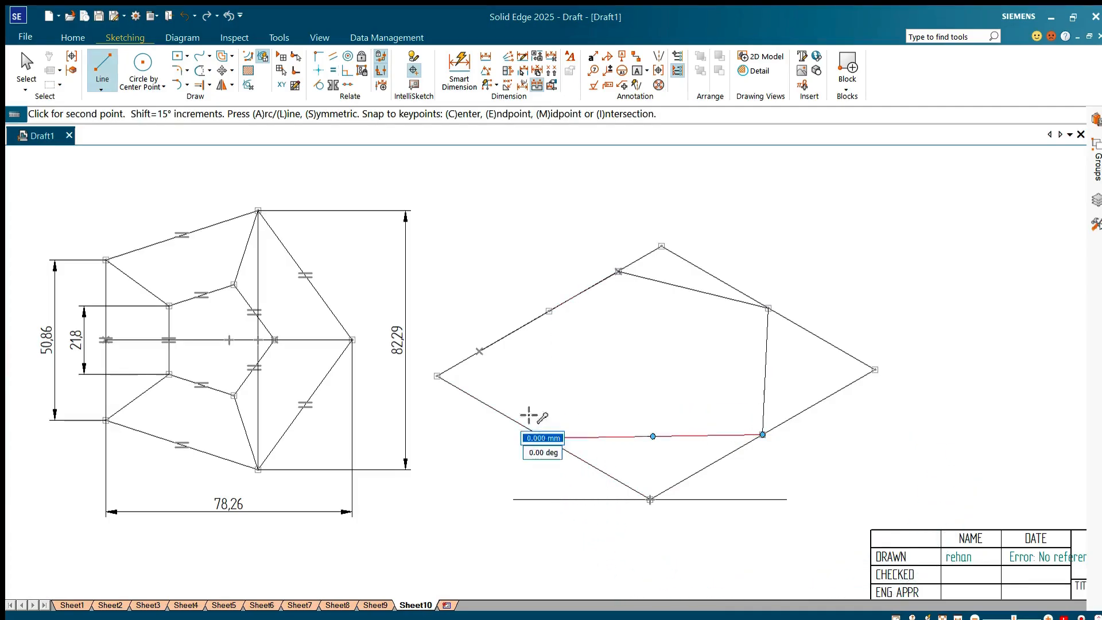
click(480, 352)
key(Escape)
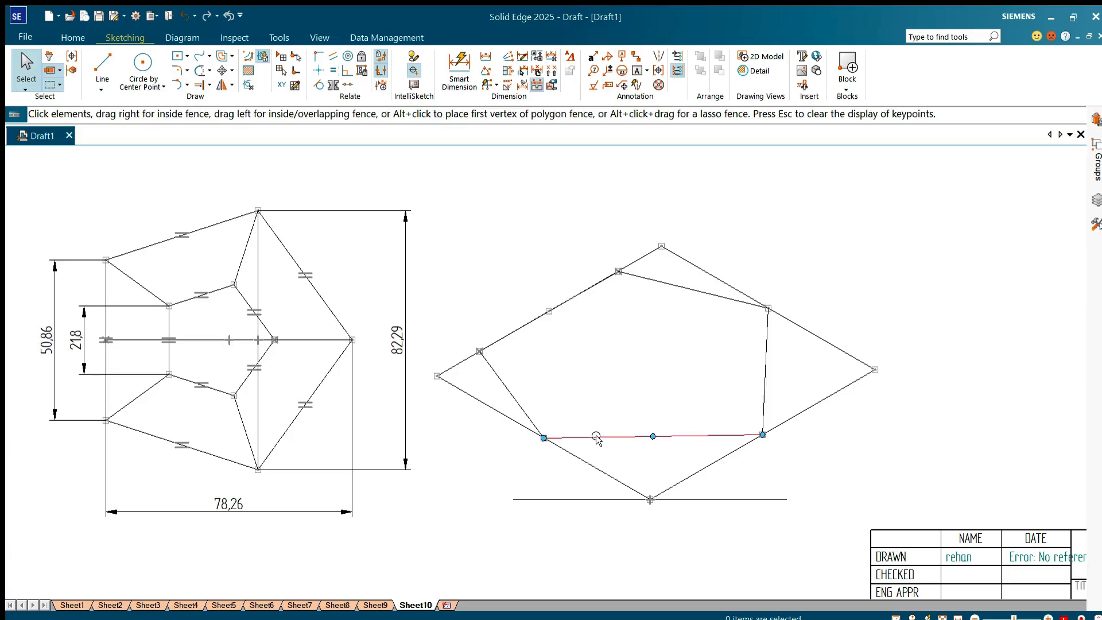
Step: Undo the pentagon lines drawn inside the parallelogram
key(ctrl+z)
key(ctrl+z)
key(ctrl+z)
key(ctrl+z)
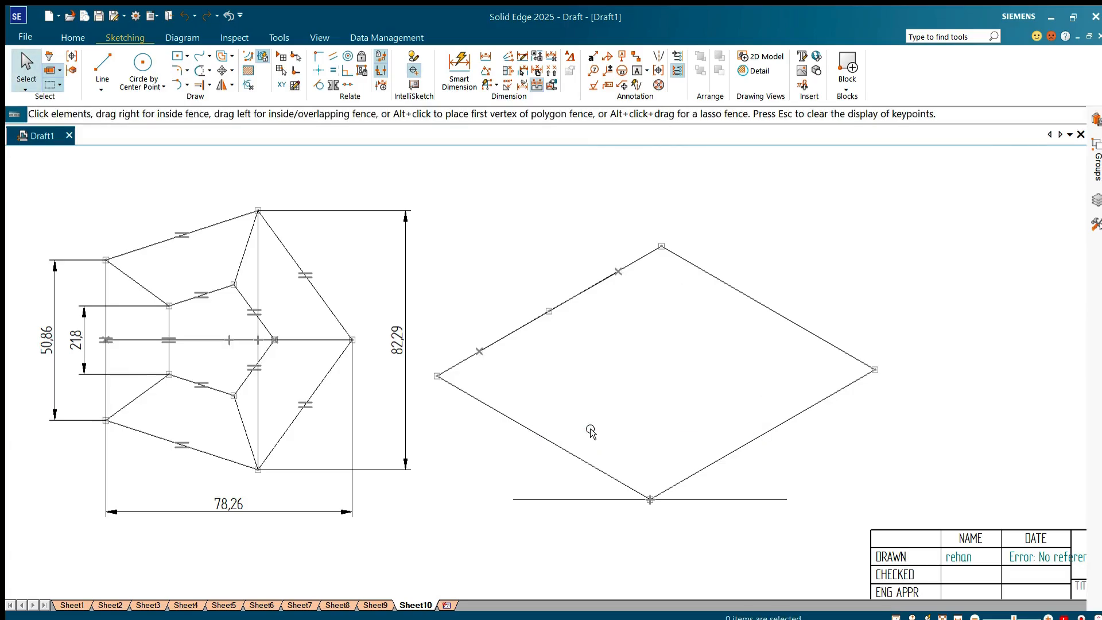
Step: Split the top view's horizontal centre line at the inner pentagon's right vertex
click(209, 89)
click(217, 115)
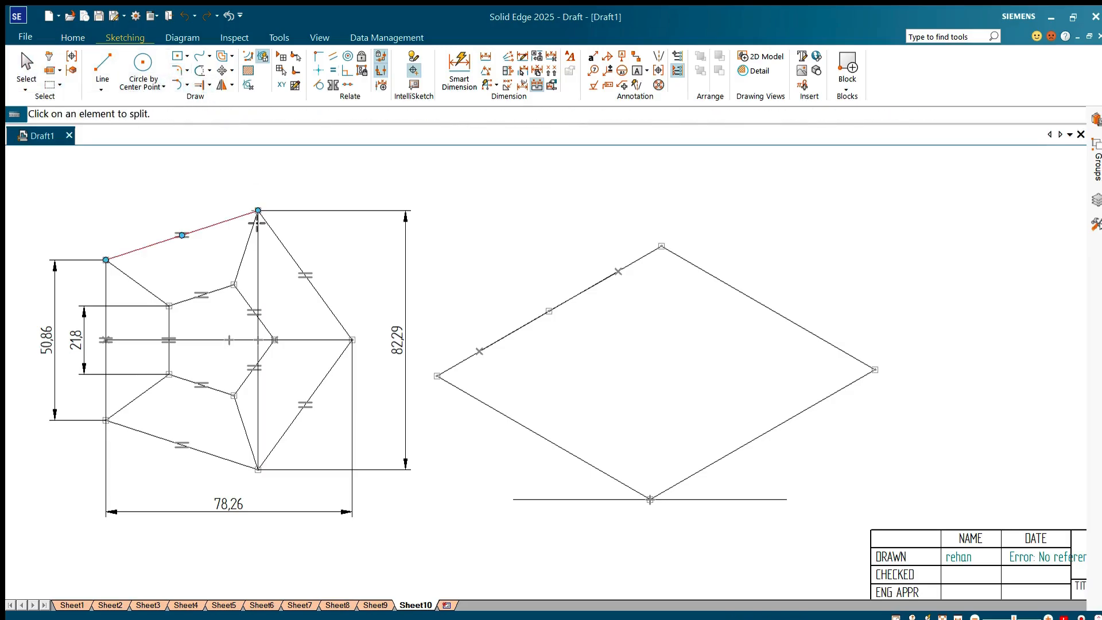
click(293, 340)
click(275, 339)
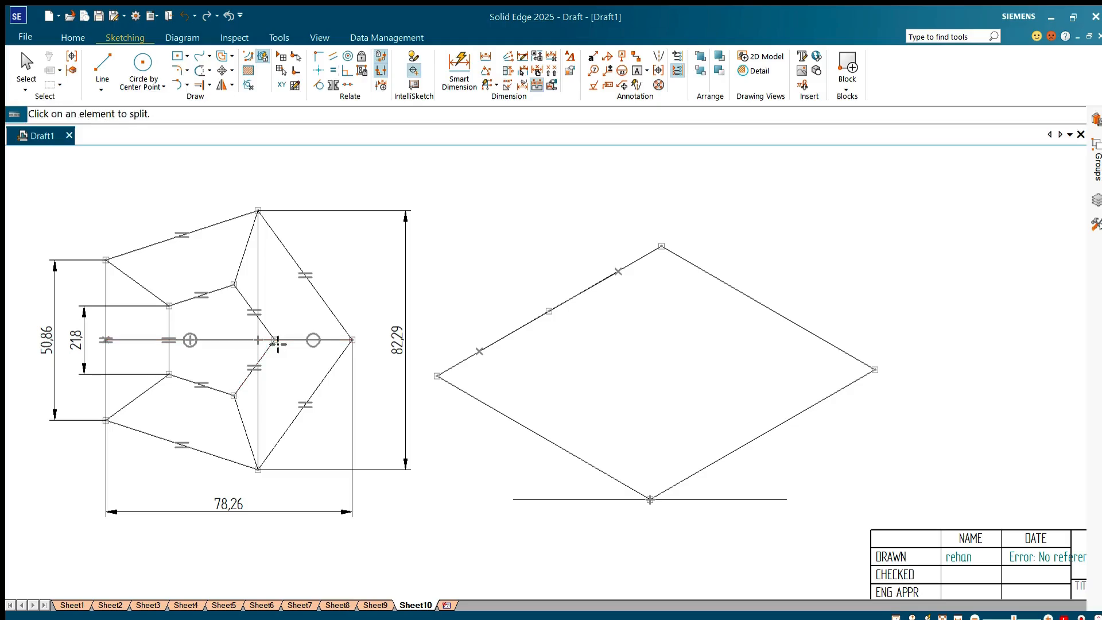
key(Escape)
Step: Dimension the longer piece of the split horizontal line above the top view
click(459, 68)
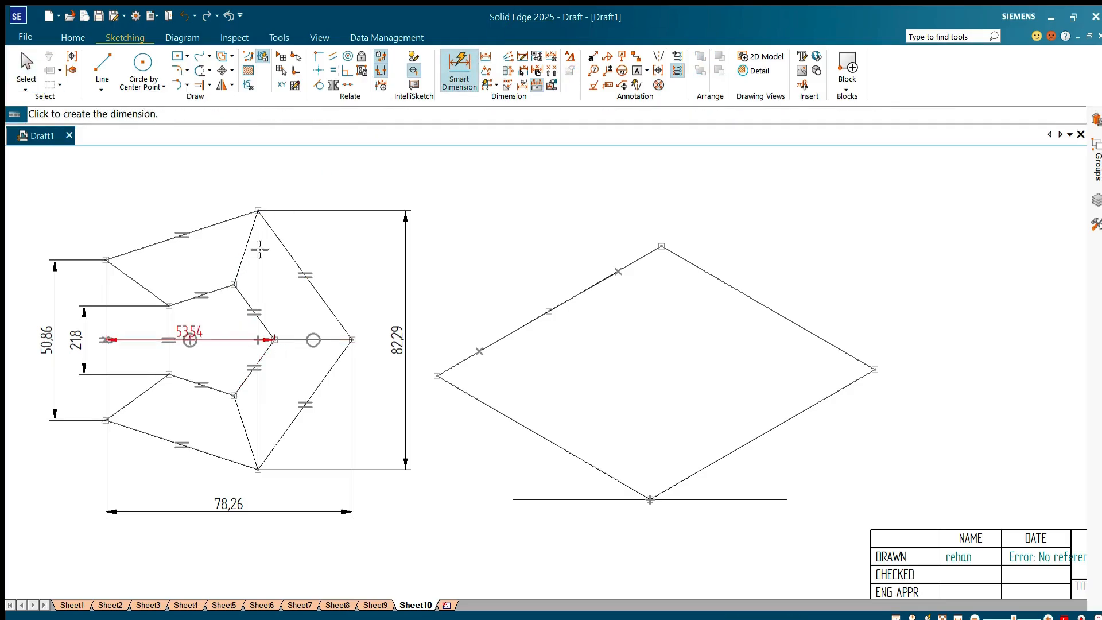
click(236, 340)
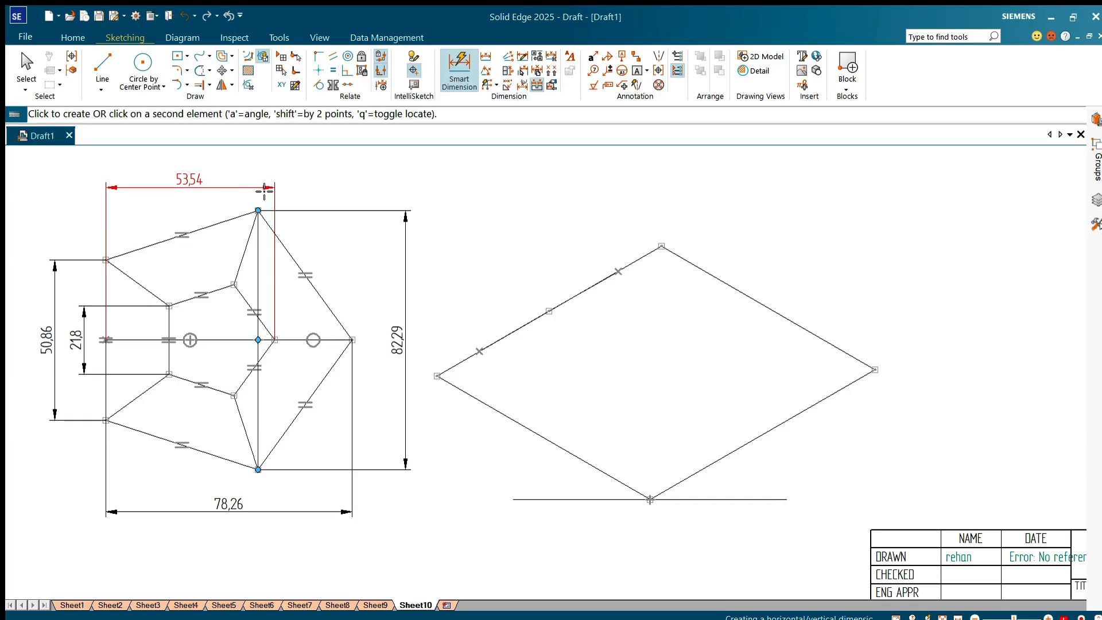
click(263, 185)
click(498, 251)
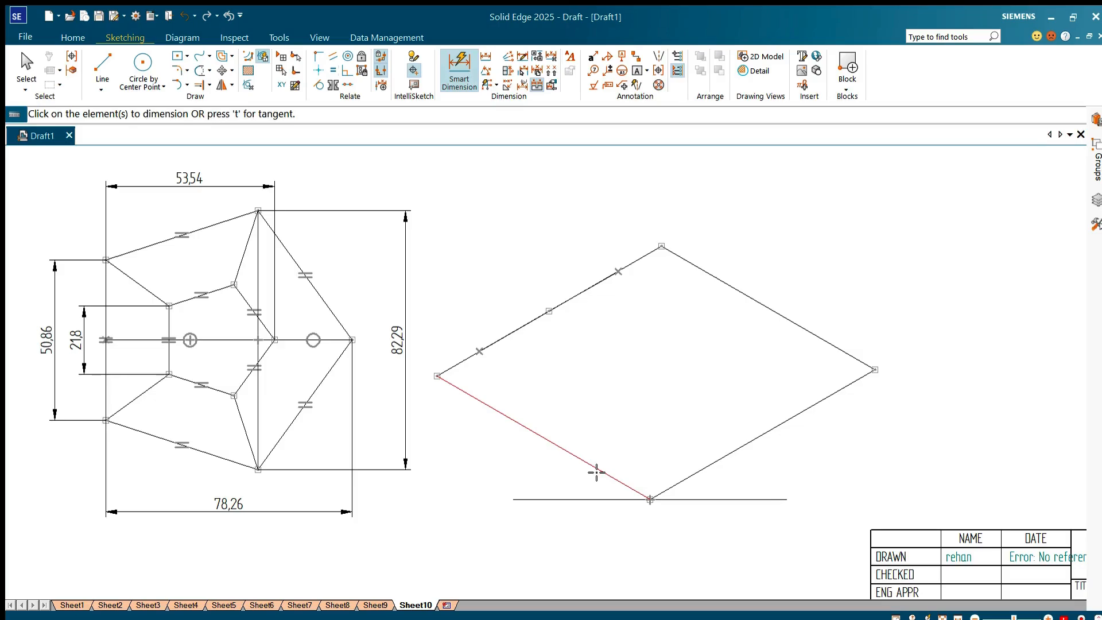
Step: Draw a 53.42 mm line at -30 degrees from the parallelogram's left corner along its lower-left side
key(l)
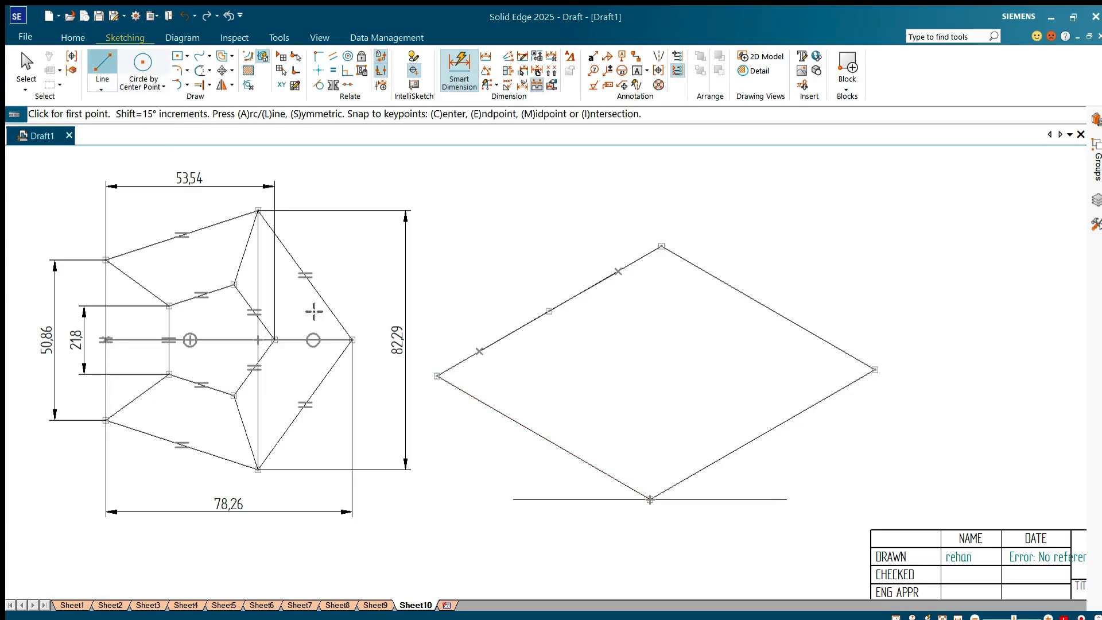
click(437, 376)
text(53.42)
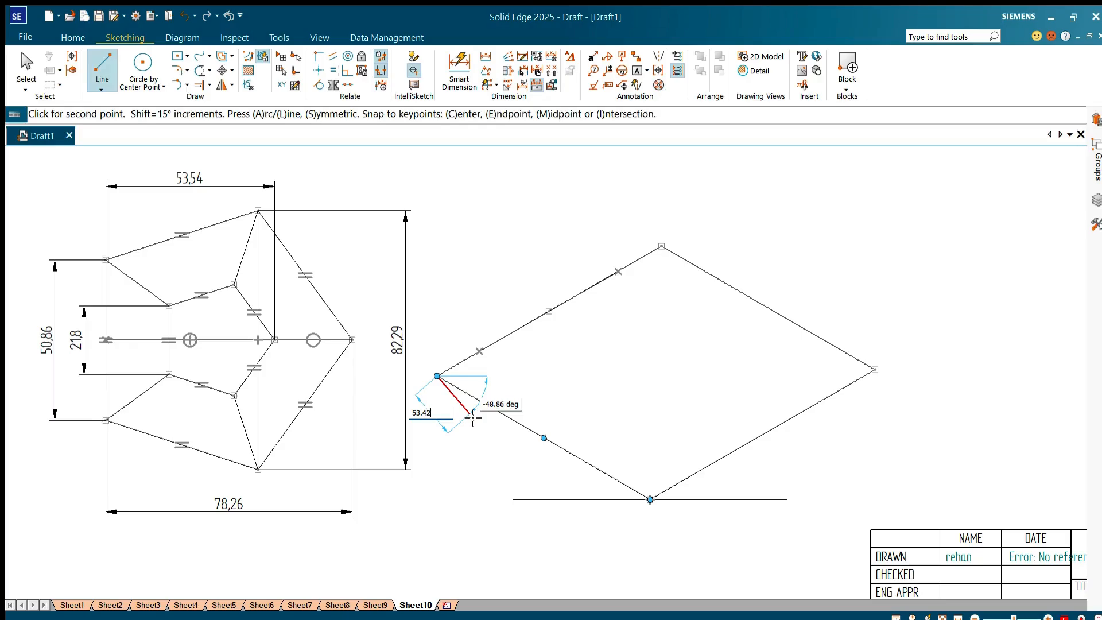
key(Tab)
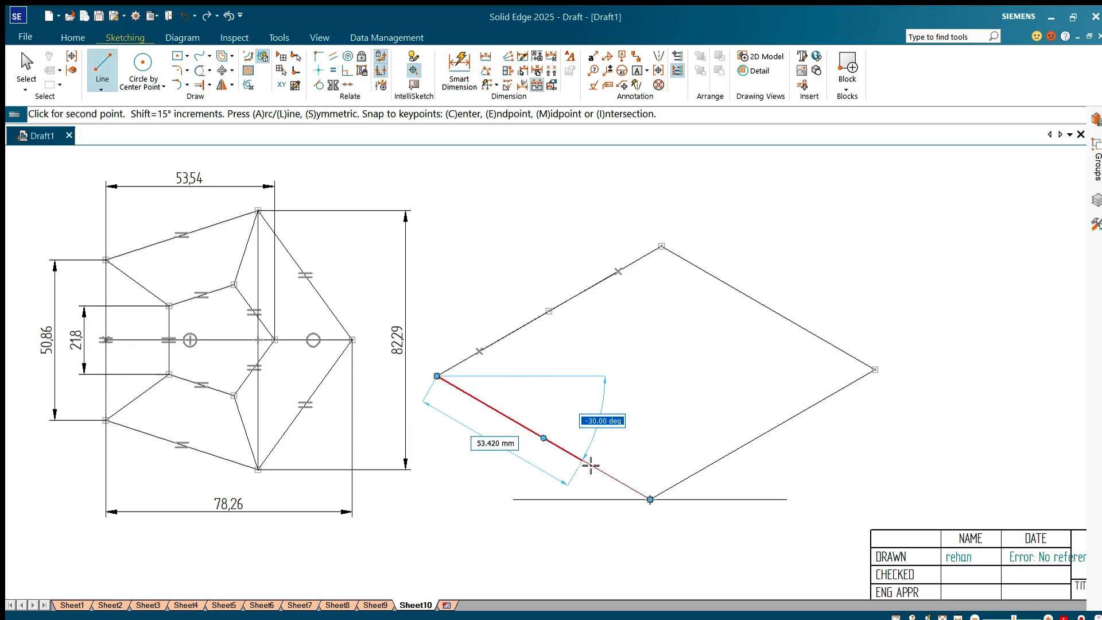
key(Return)
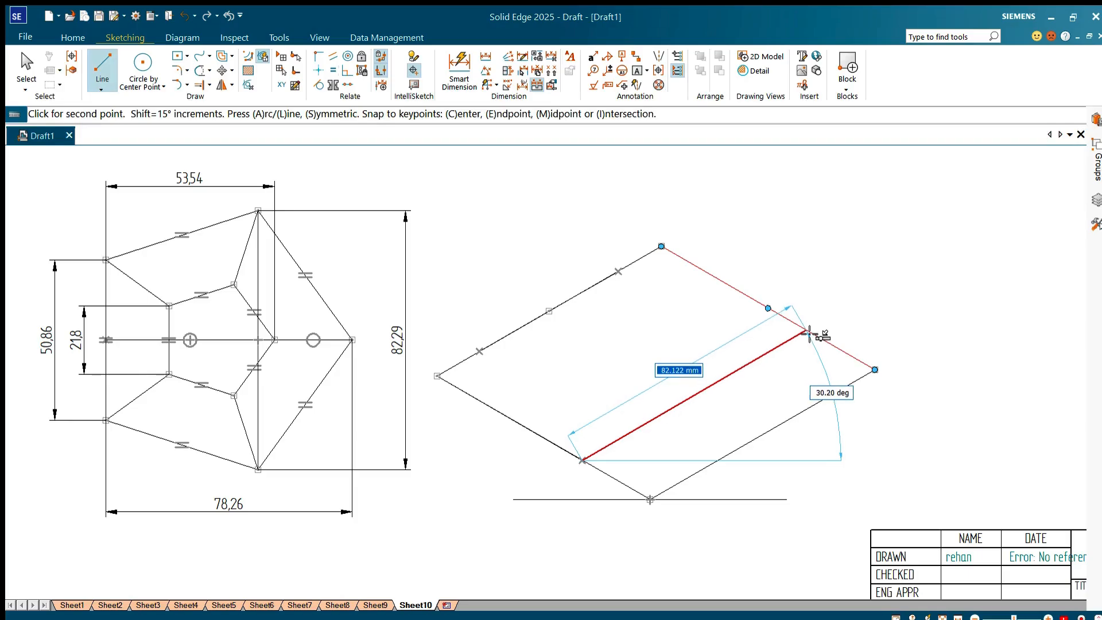
Step: Draw an 82.29 mm line at 30 degrees from that line's end across to the parallelogram's upper-right side
text(82.29)
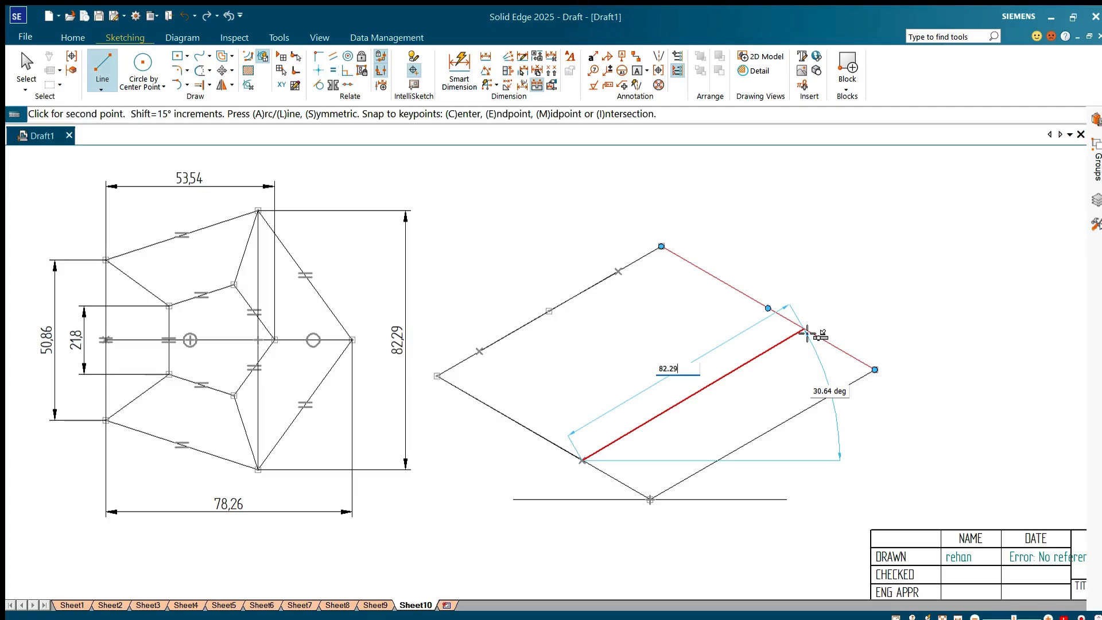
key(Tab)
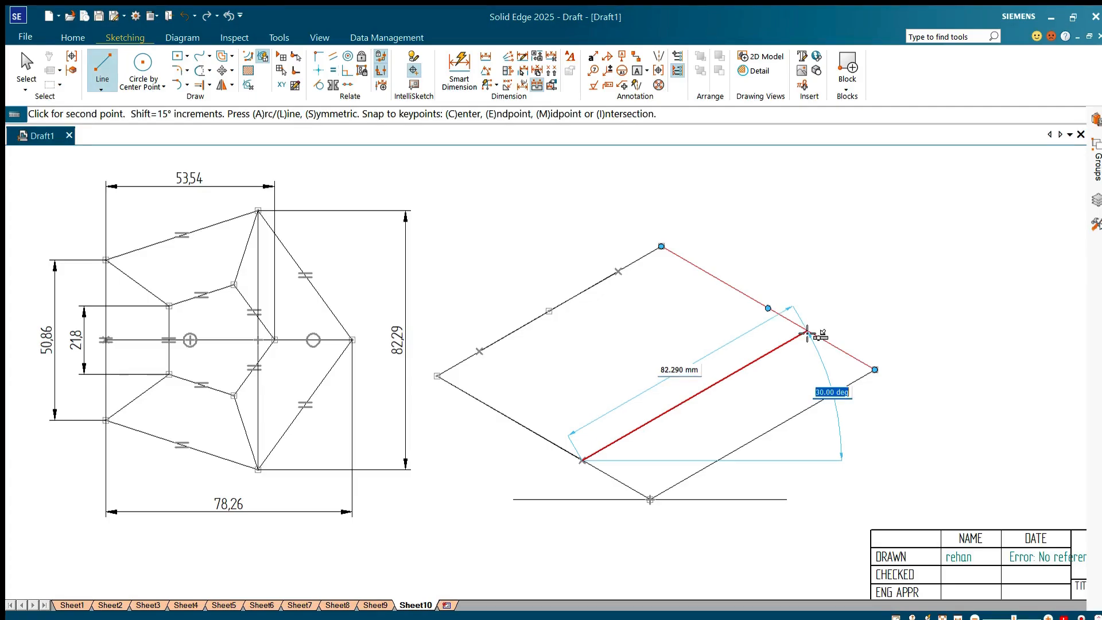
key(Return)
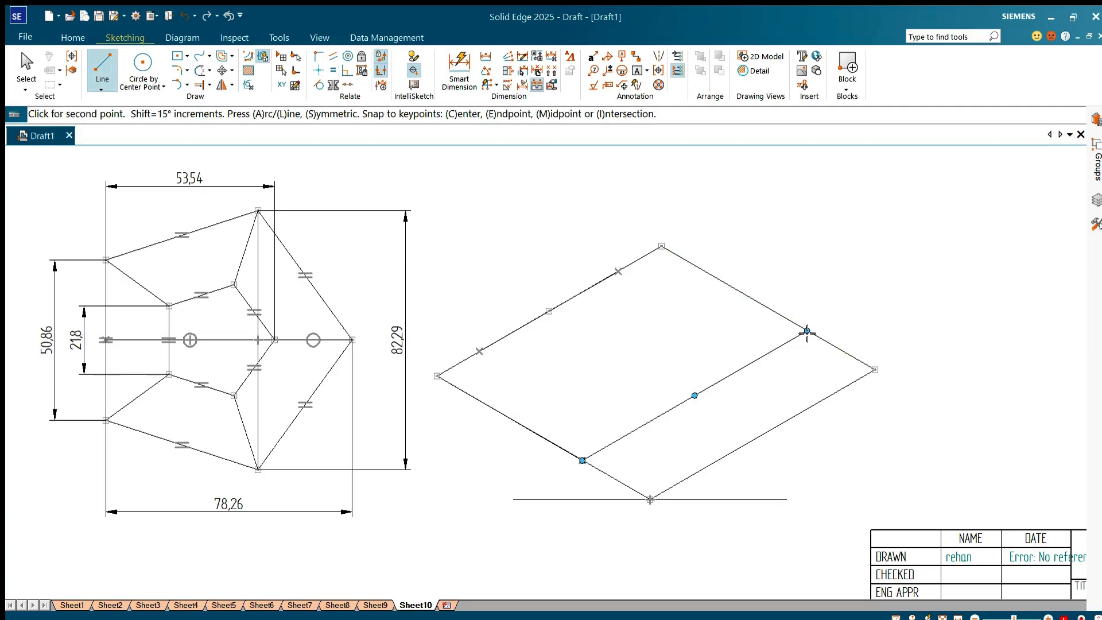
Step: Draw the isometric pentagon's sides, joining the cross line's ends to the lower-right side's midpoint and to the two marked points on the upper-left side
click(762, 435)
click(583, 460)
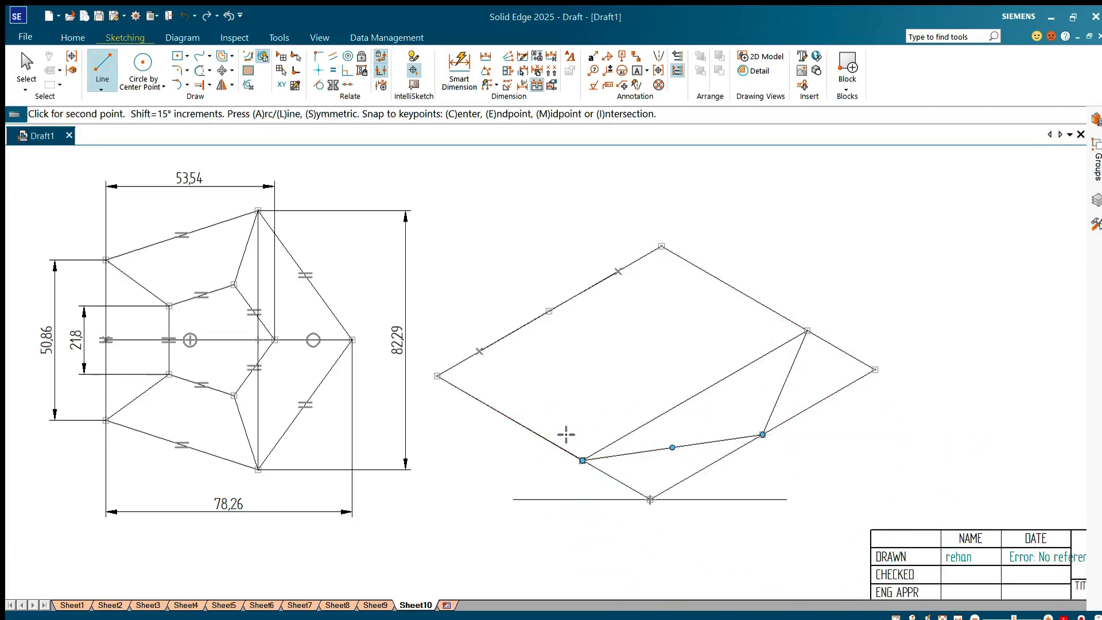
click(479, 350)
right_click(479, 351)
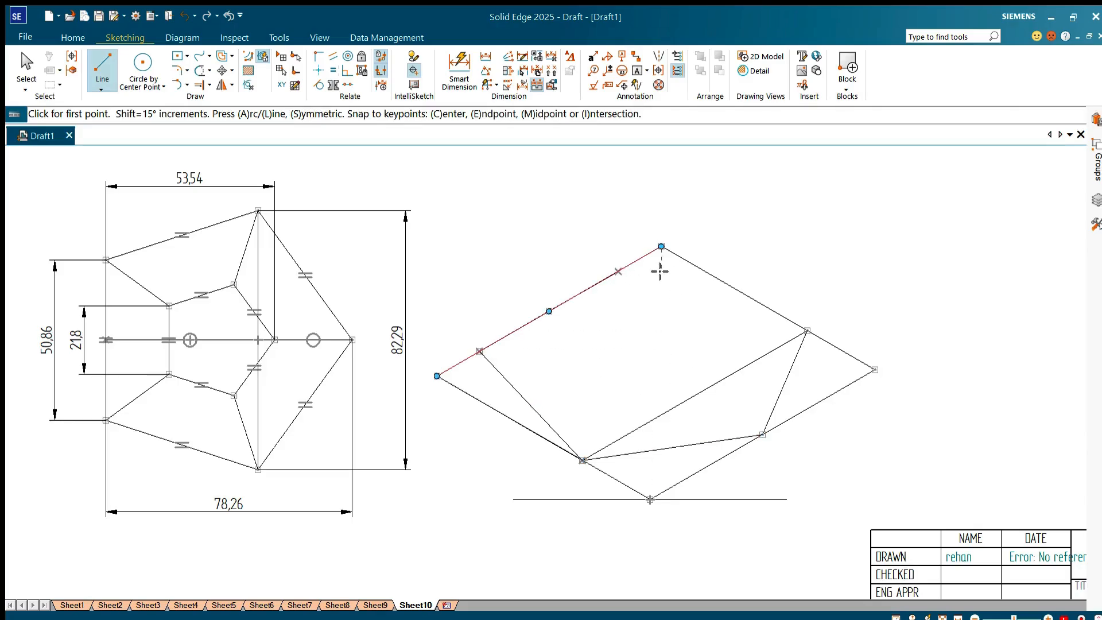
click(618, 270)
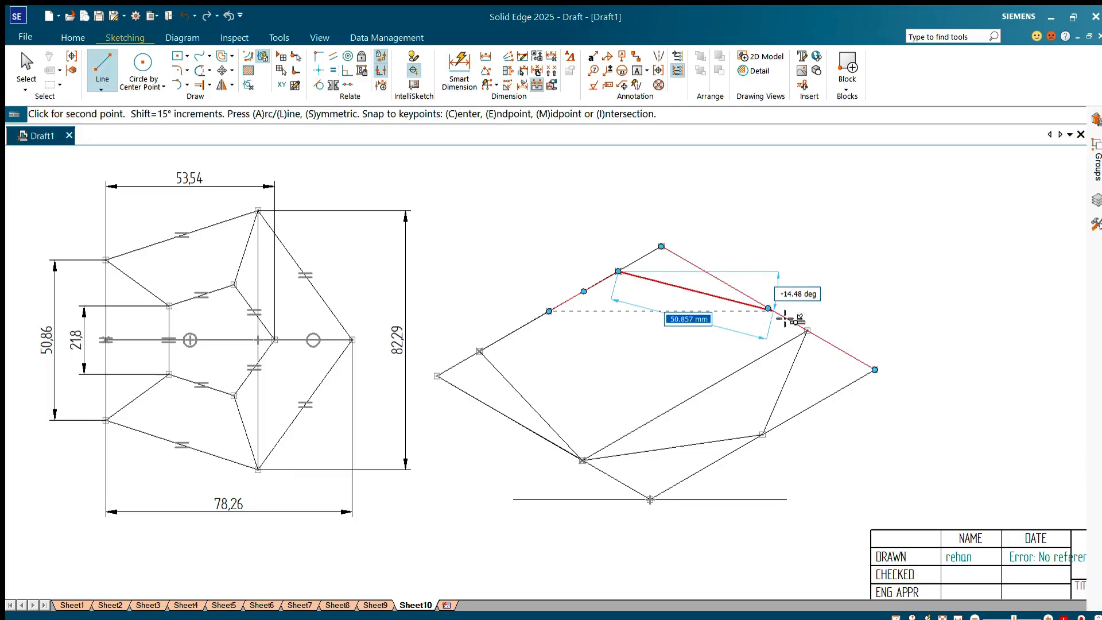
click(807, 331)
right_click(771, 455)
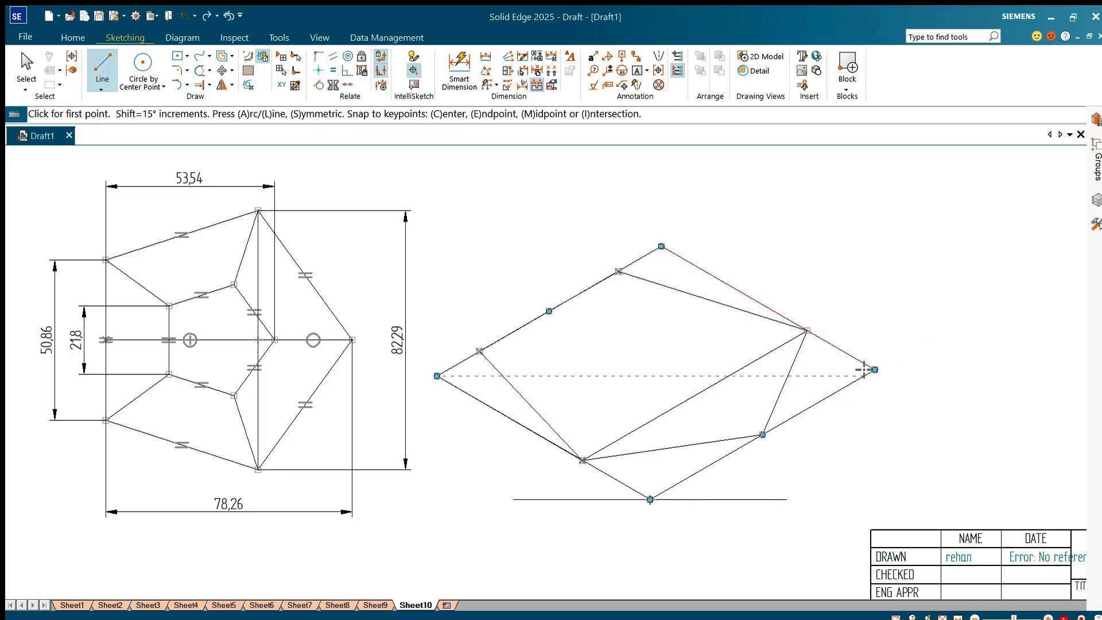
scroll(855, 367, down, 2)
scroll(814, 485, down, 3)
scroll(823, 438, up, 3)
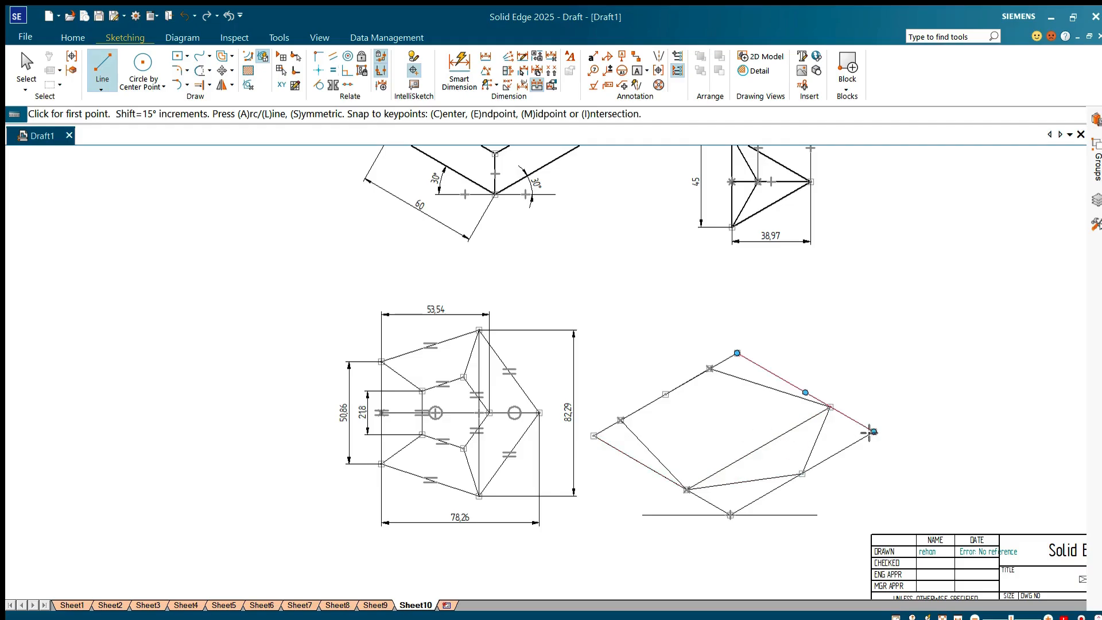
Step: Draw two centre lines across the large parallelogram, joining the midpoints of its opposite sides
click(805, 393)
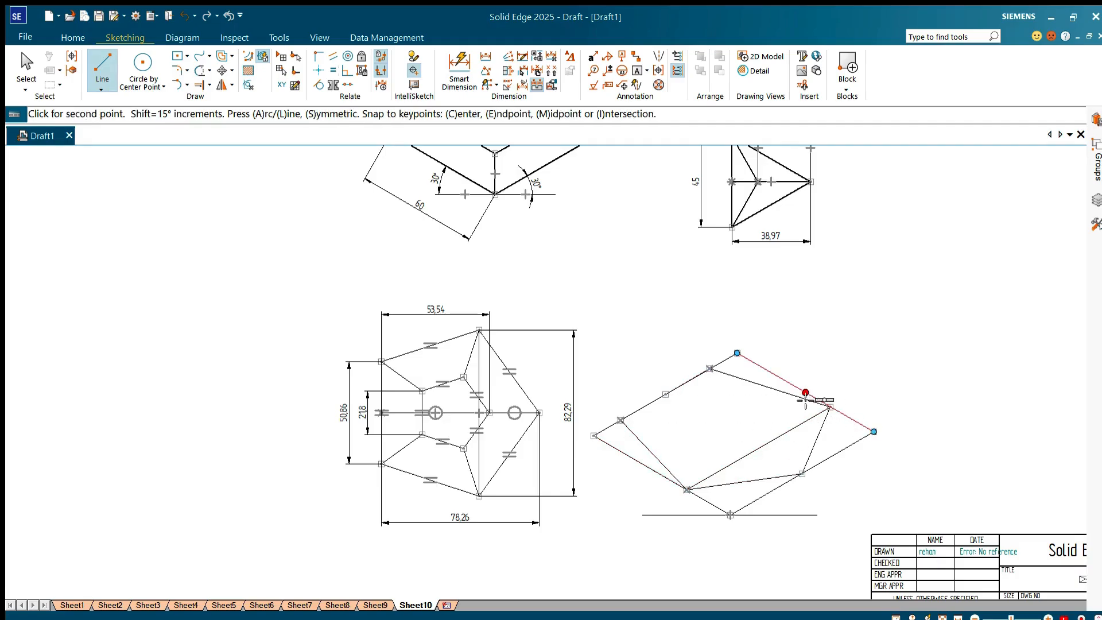
click(663, 476)
click(801, 473)
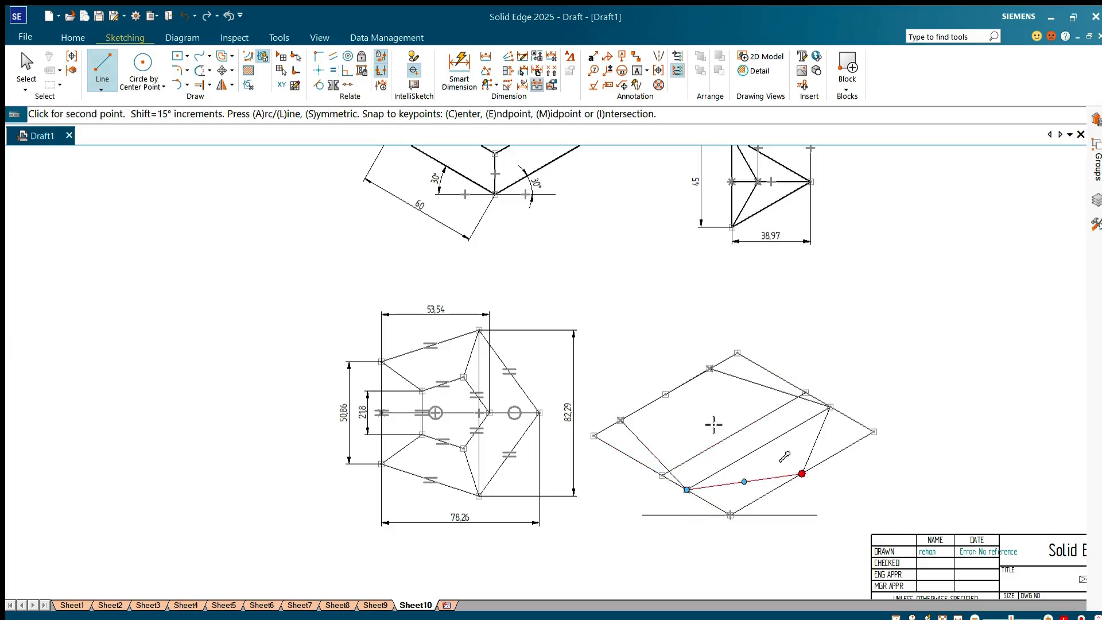
click(666, 394)
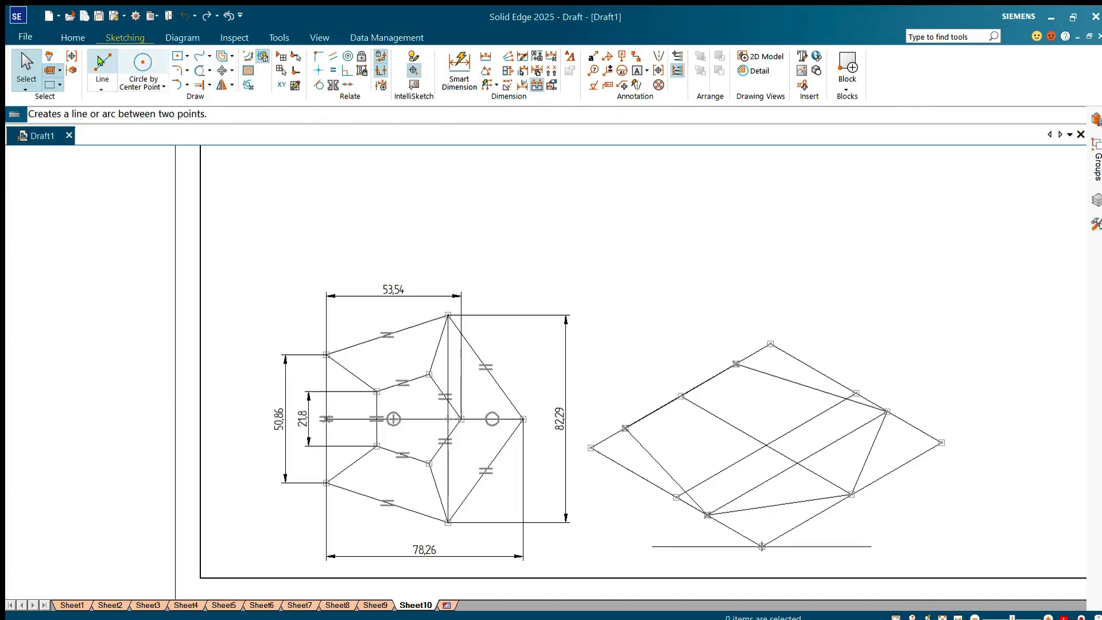
click(103, 64)
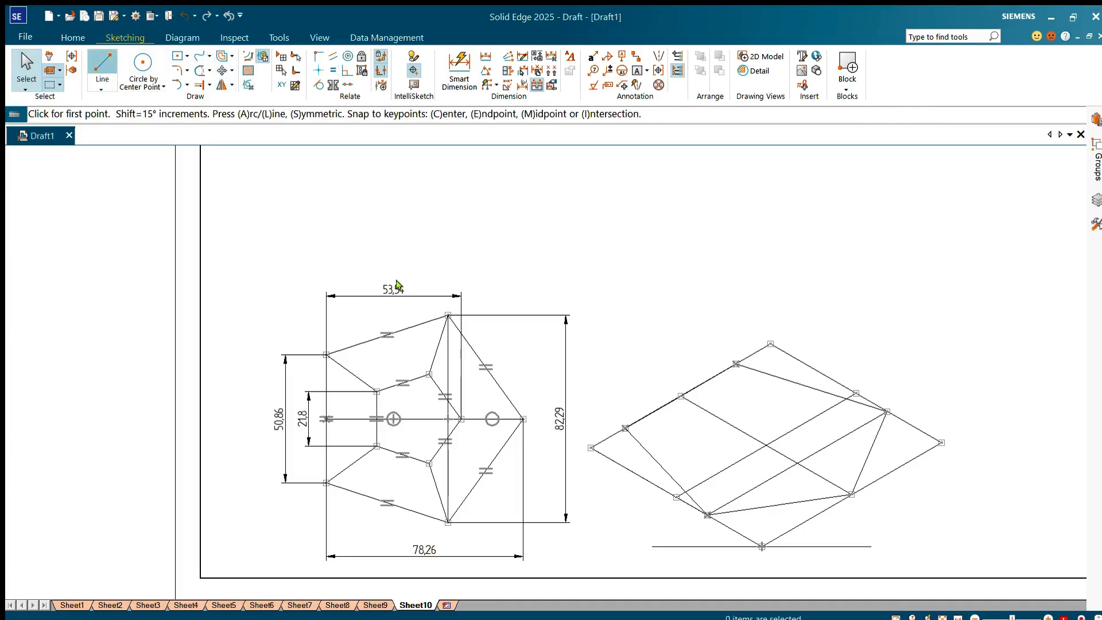
click(766, 445)
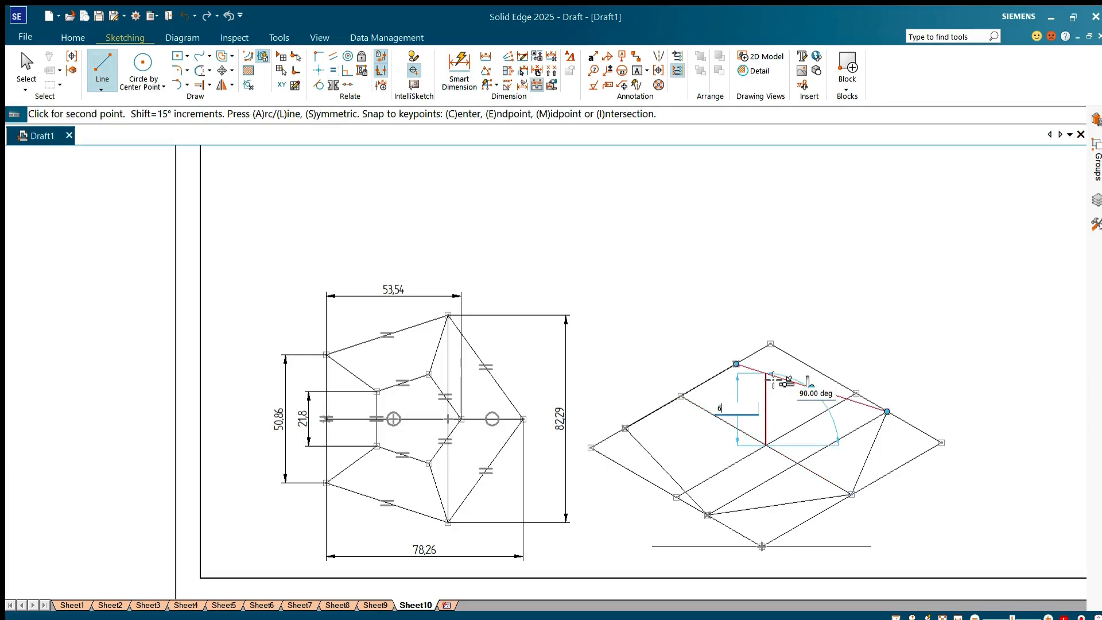
text(60)
key(Tab)
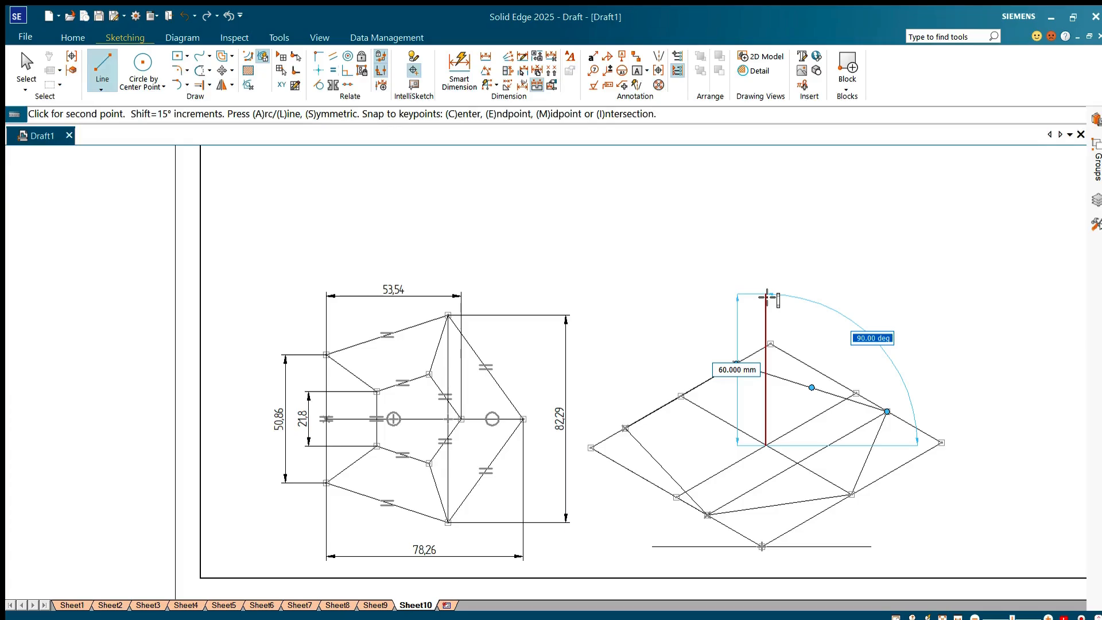
right_click(768, 294)
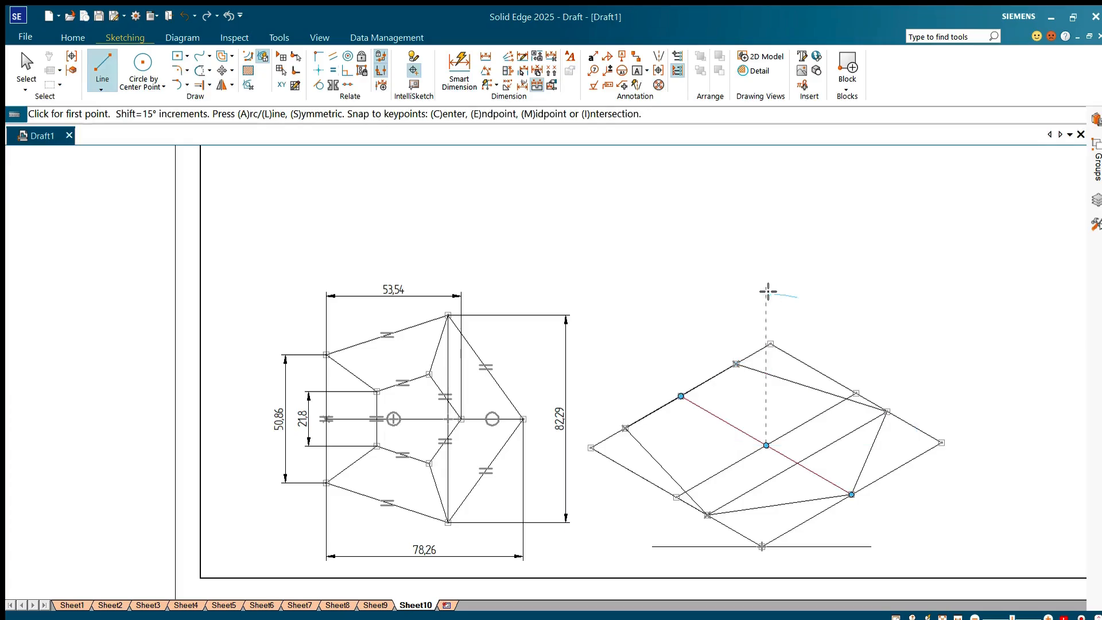
Step: Draw a 90 mm line vertically upward at 90 degrees from the intersection of the parallelogram's centre lines
click(767, 446)
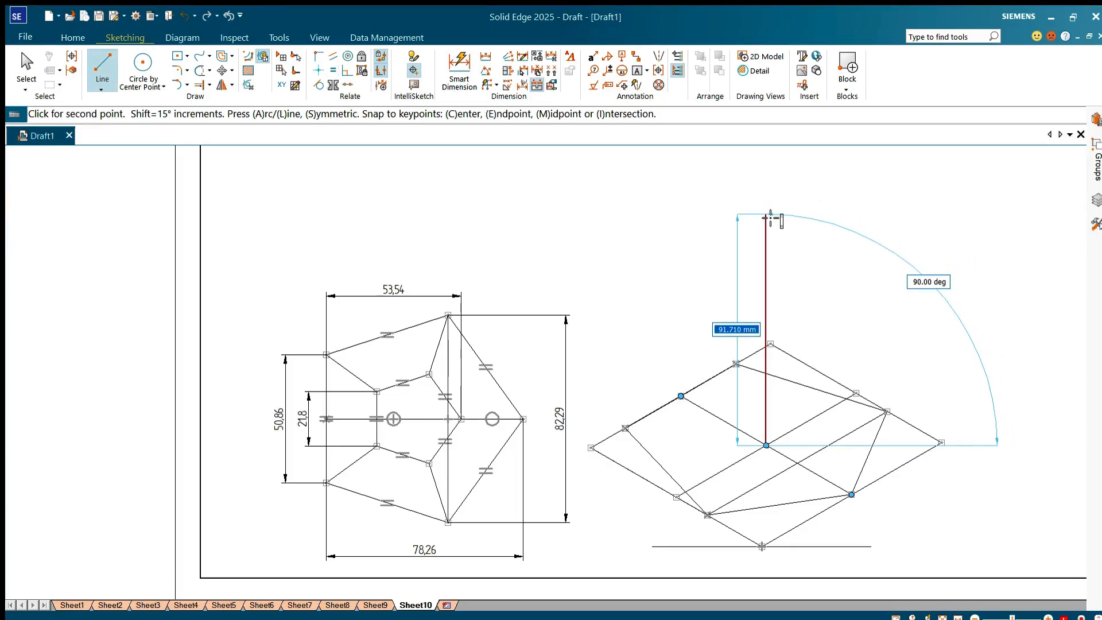
text(90)
key(Return)
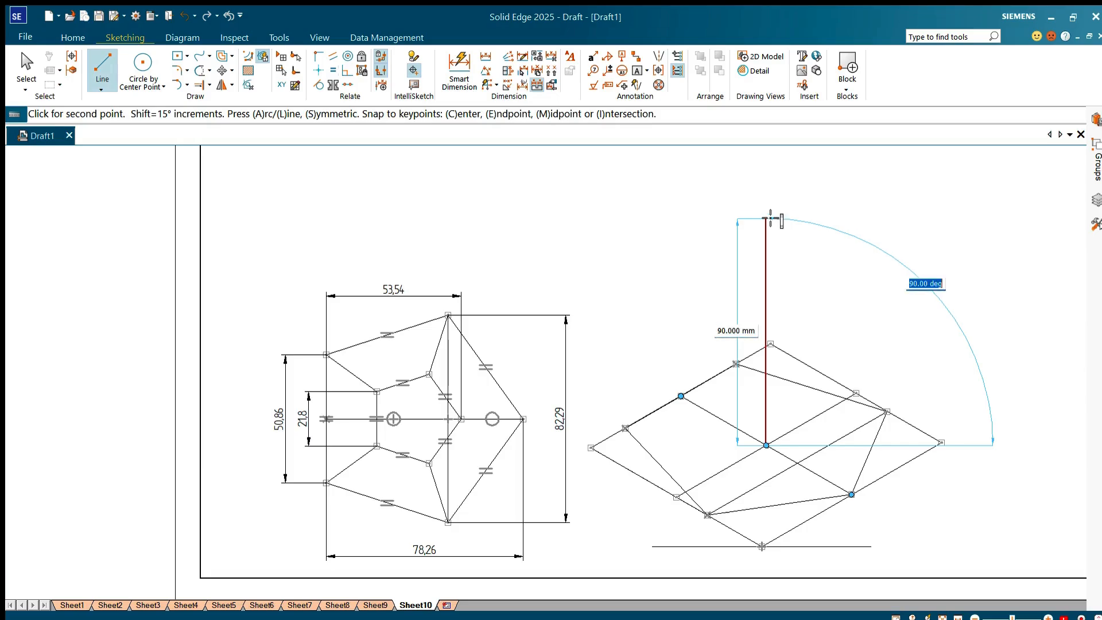
click(769, 218)
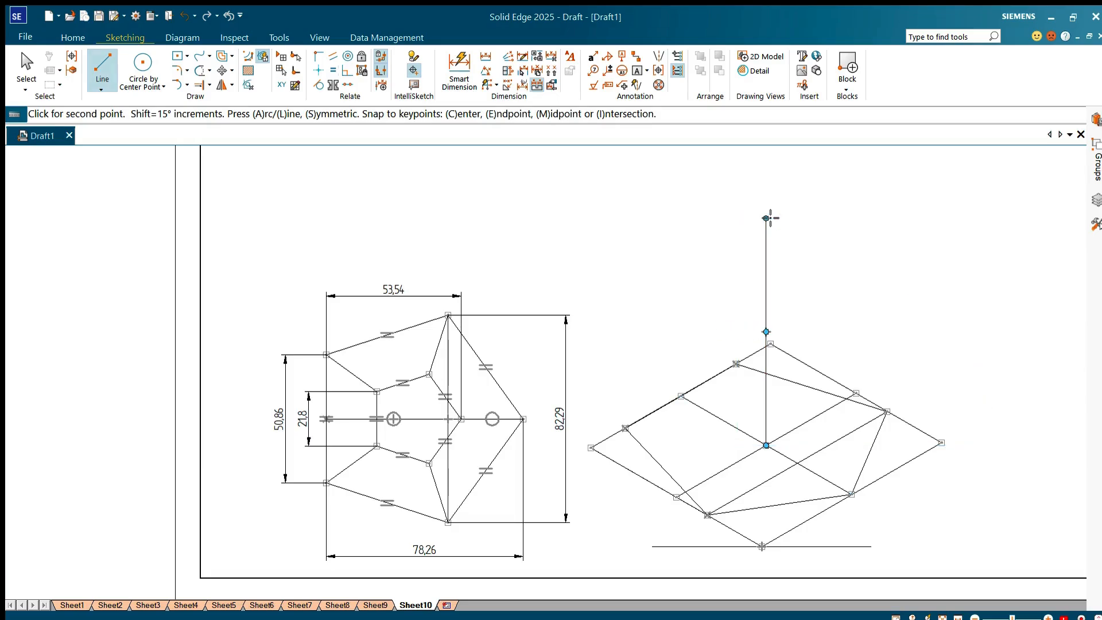
right_click(864, 351)
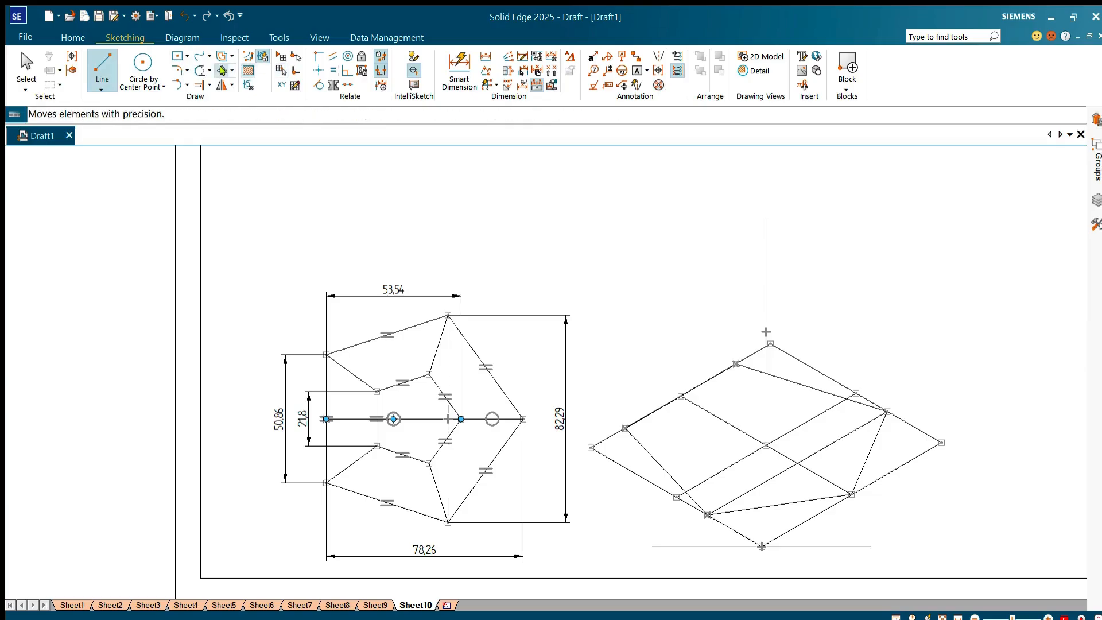
Step: Split the top view's horizontal centre line at the inner pentagon's vertical side and dimension the piece running to the inner pentagon's apex
click(199, 84)
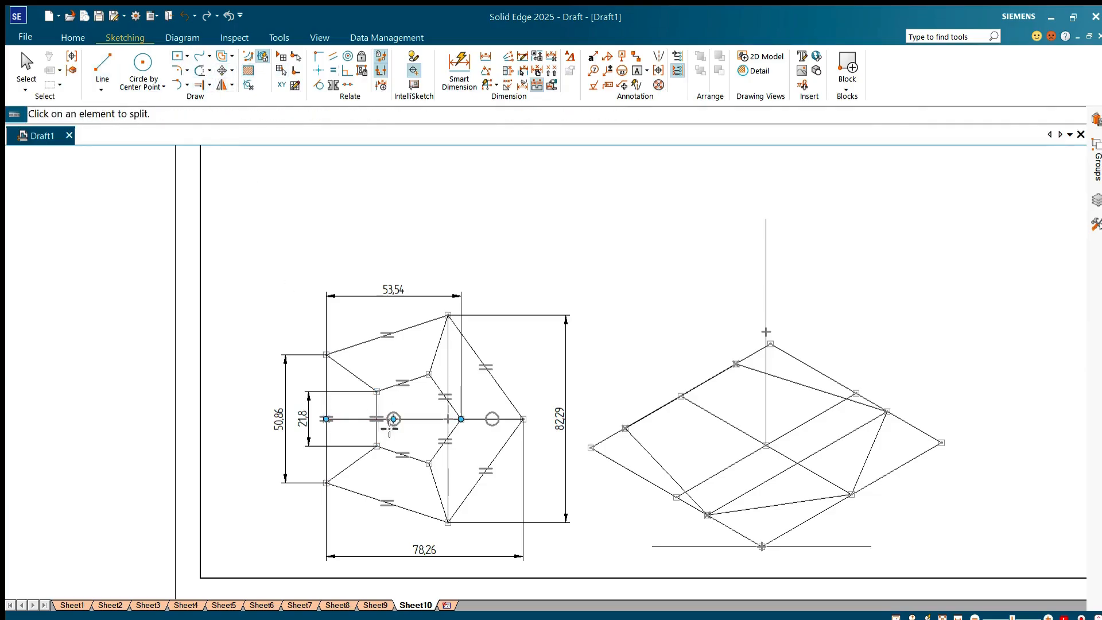
click(423, 419)
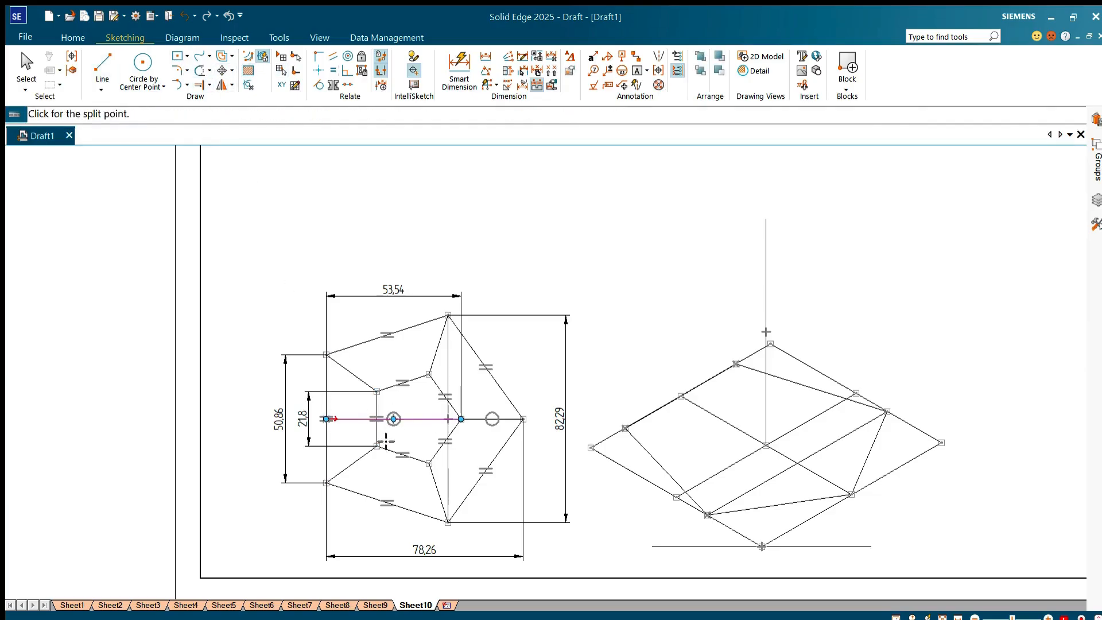
click(349, 419)
click(459, 68)
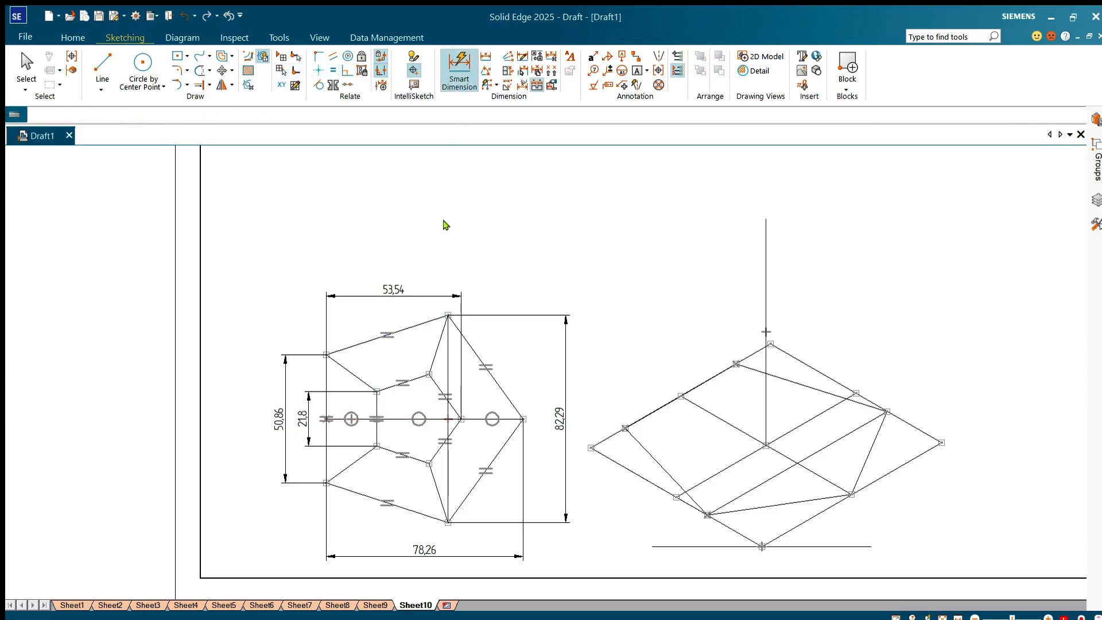
click(437, 420)
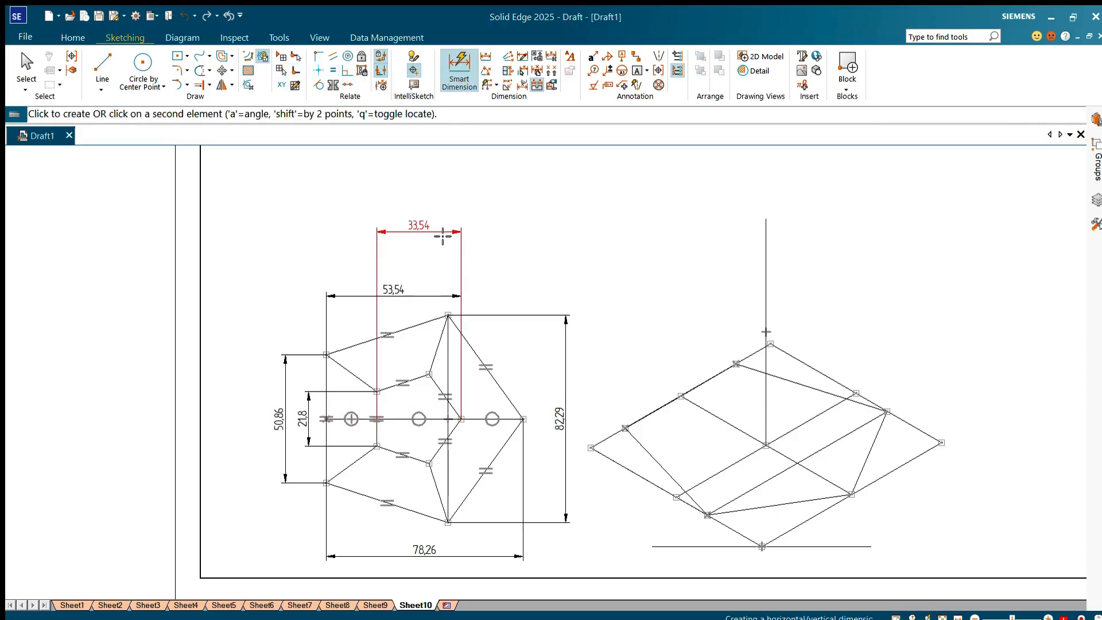
click(441, 231)
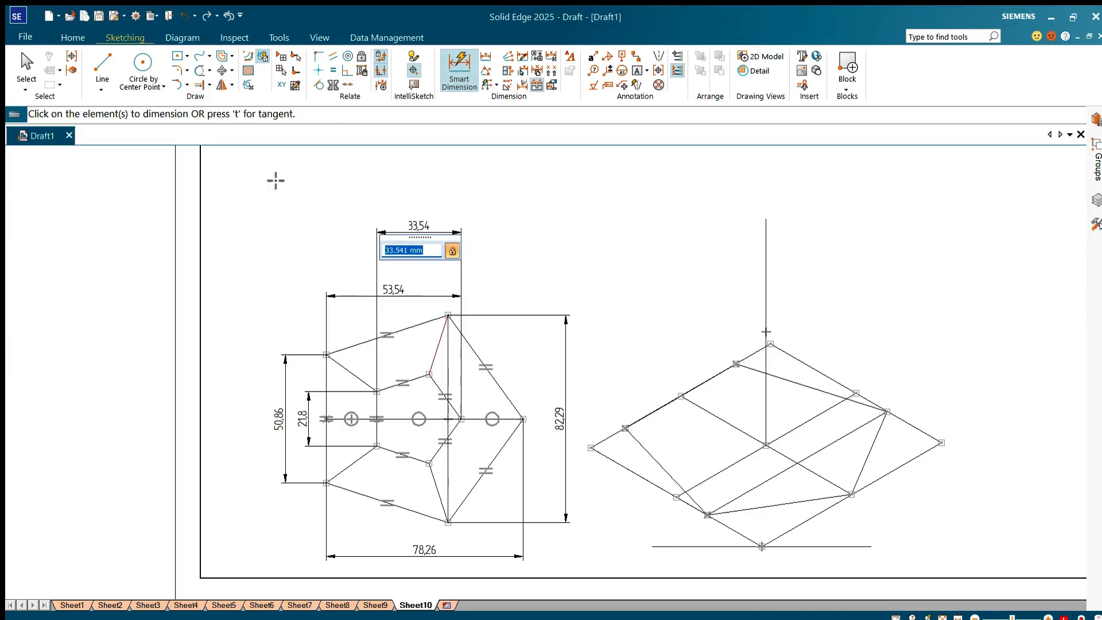
Step: Draw a vertical line joining the inner pentagon's upper and lower vertices in the top view and dimension its length
click(103, 63)
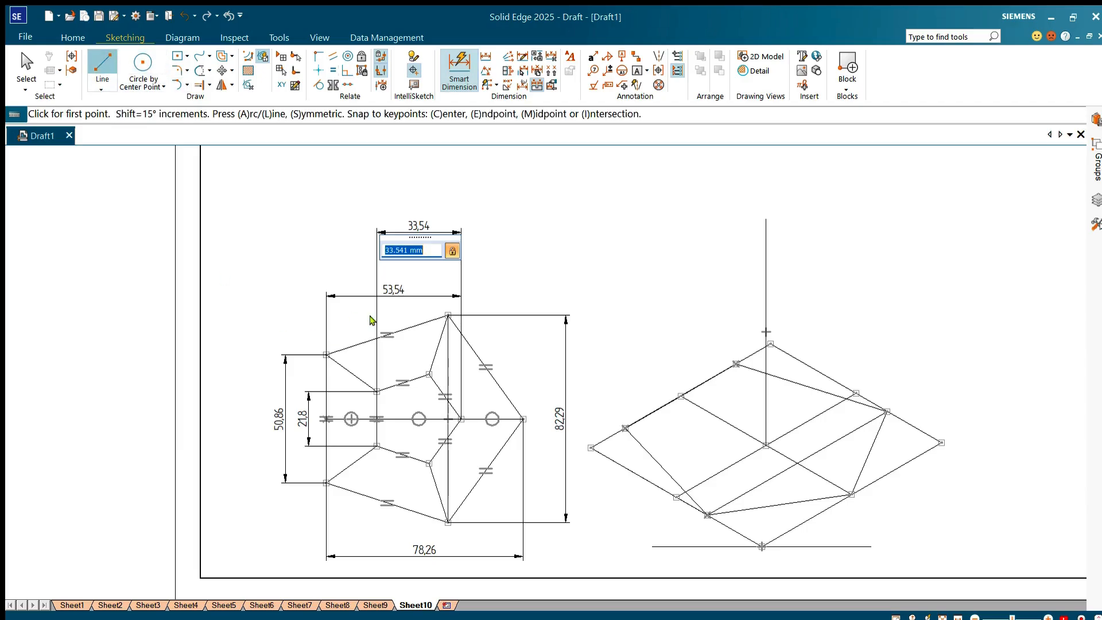
click(429, 374)
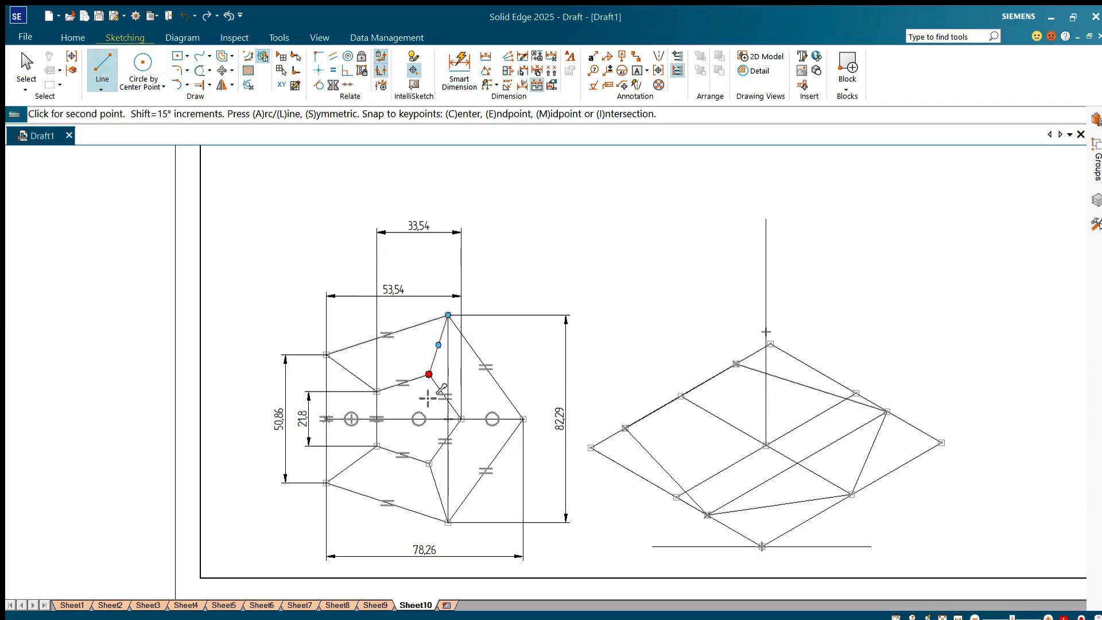
click(429, 463)
right_click(325, 237)
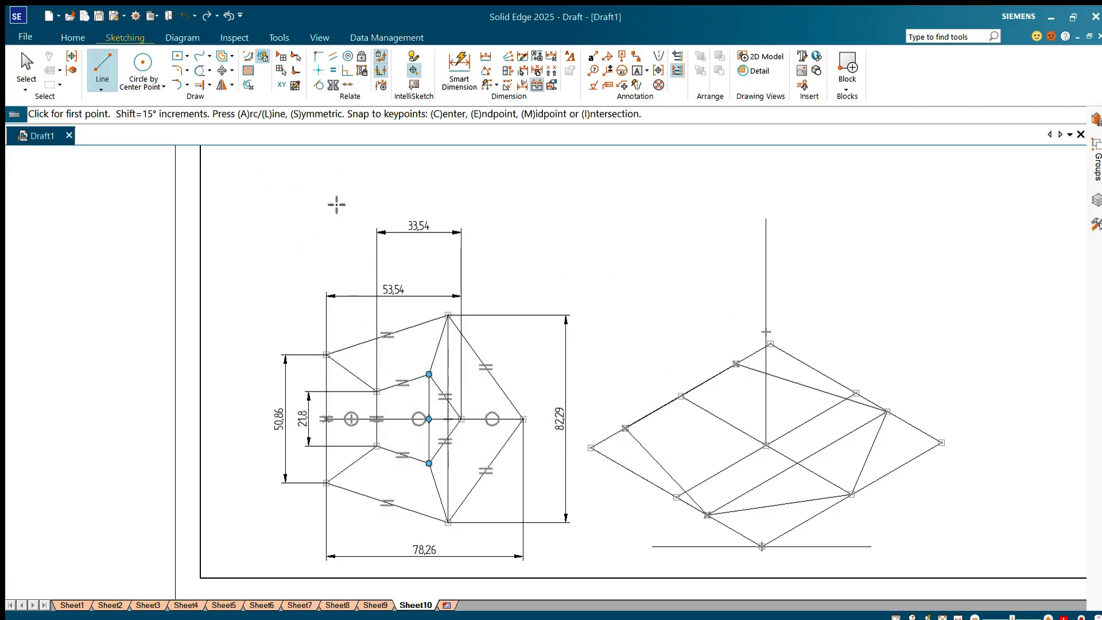
click(456, 71)
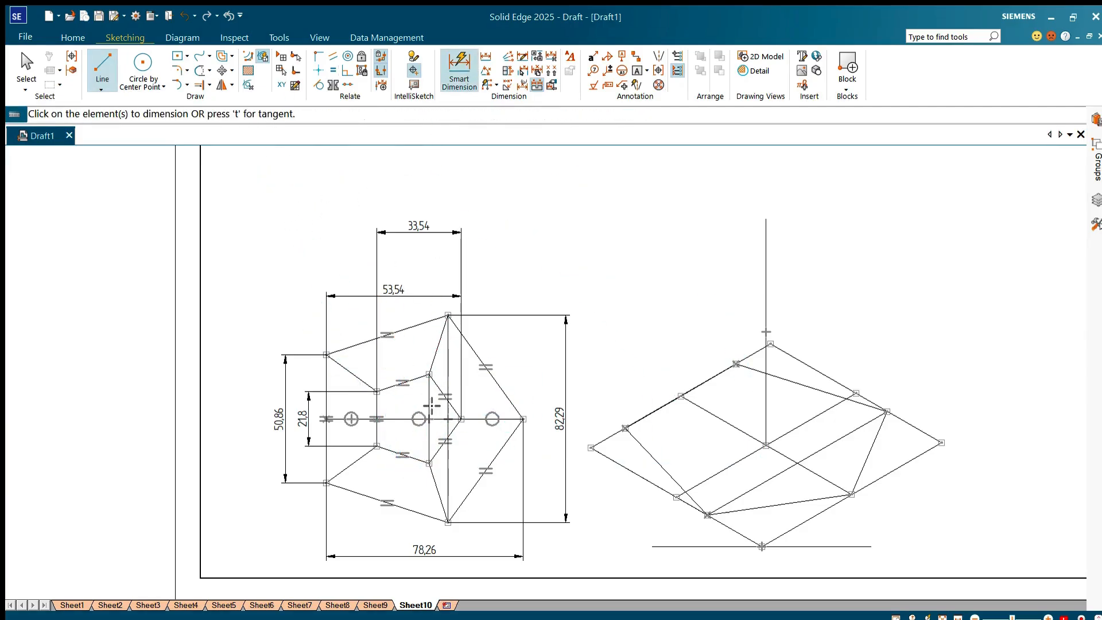
click(428, 413)
click(541, 427)
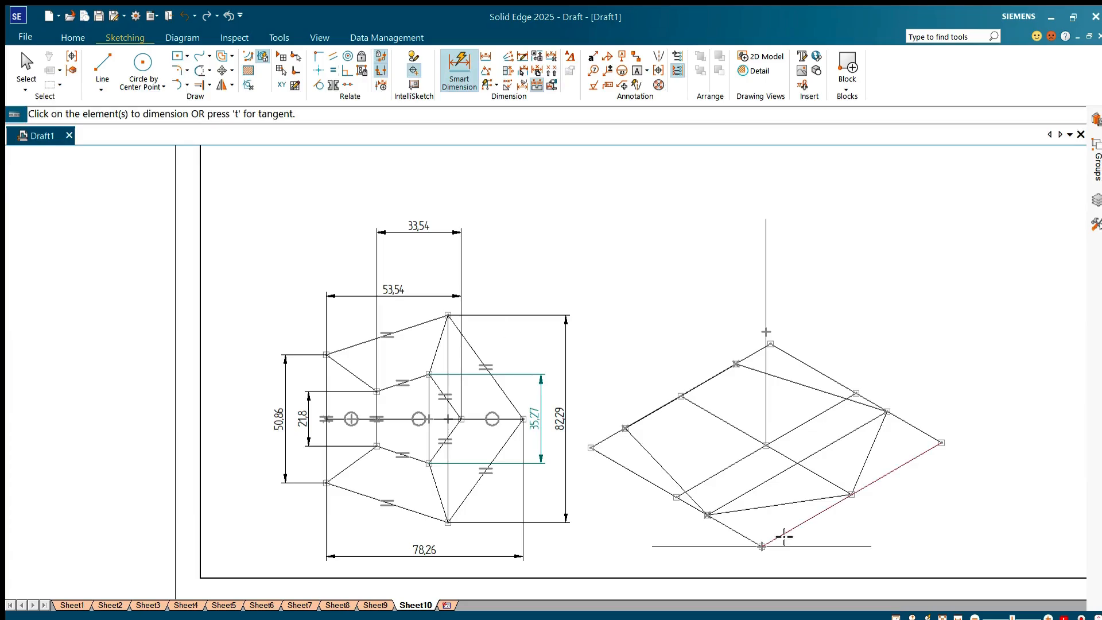
Step: Dimension the full lengths of the large parallelogram's lower-right and lower-left sides
click(787, 536)
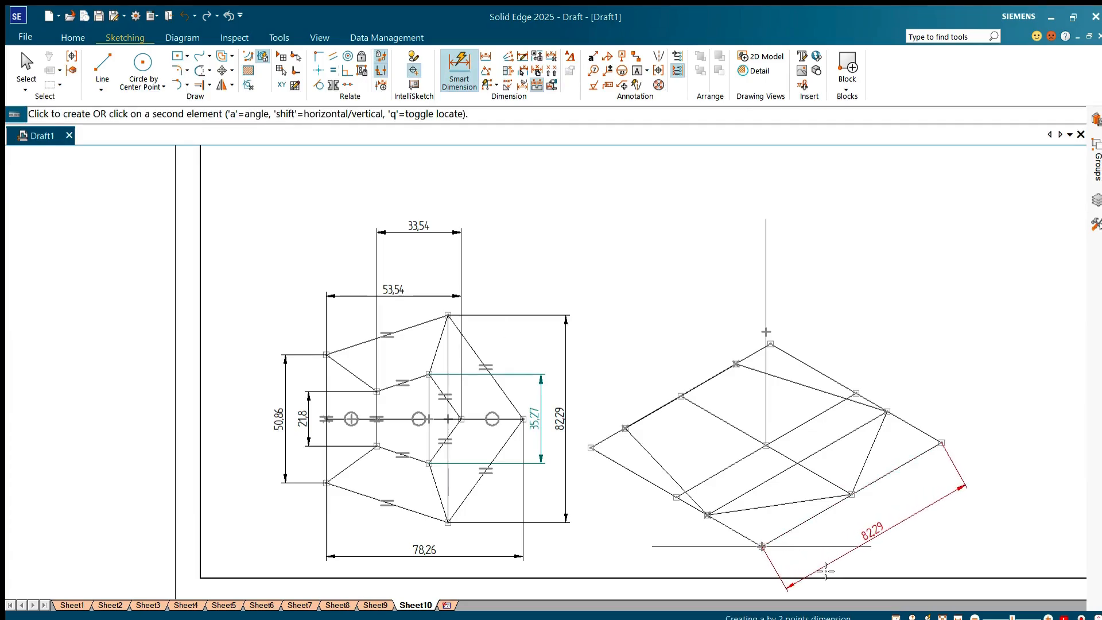
click(826, 570)
click(669, 498)
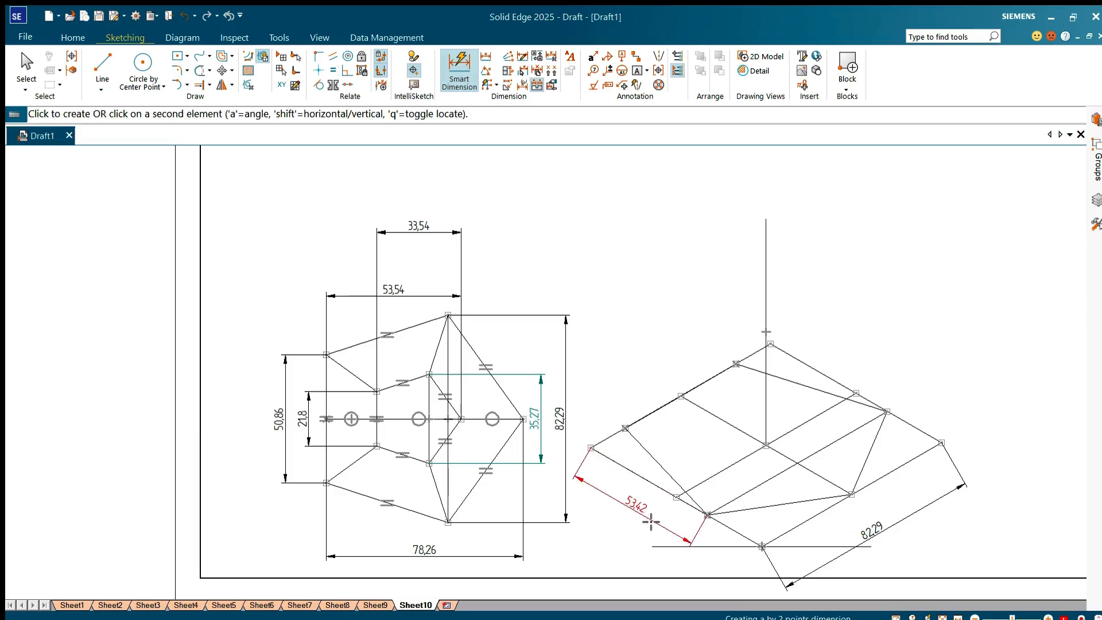
right_click(683, 524)
click(731, 528)
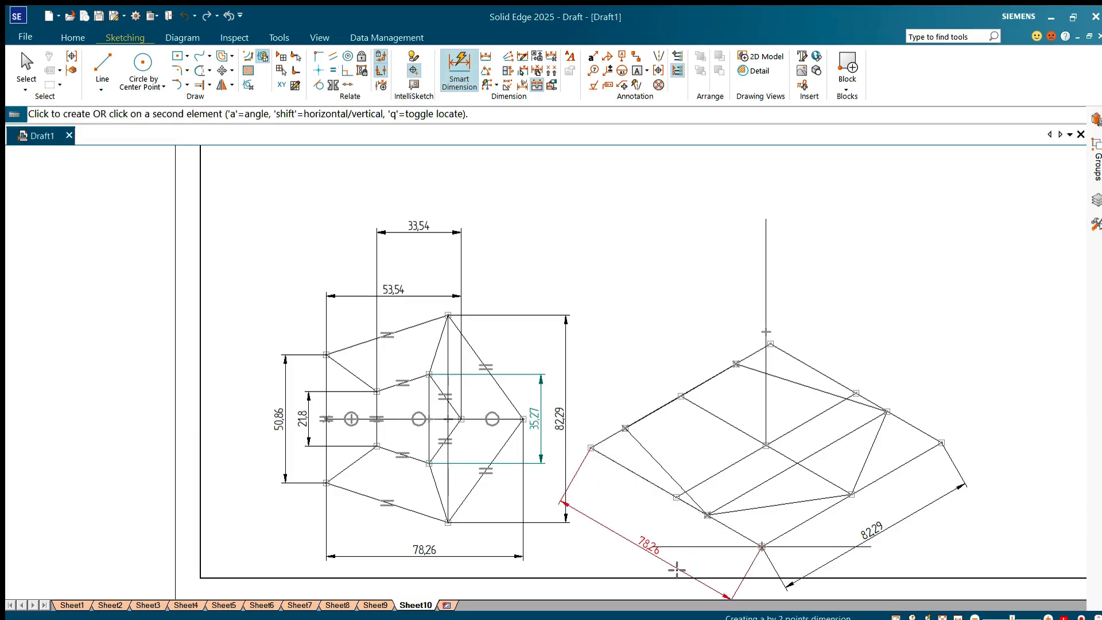
click(686, 565)
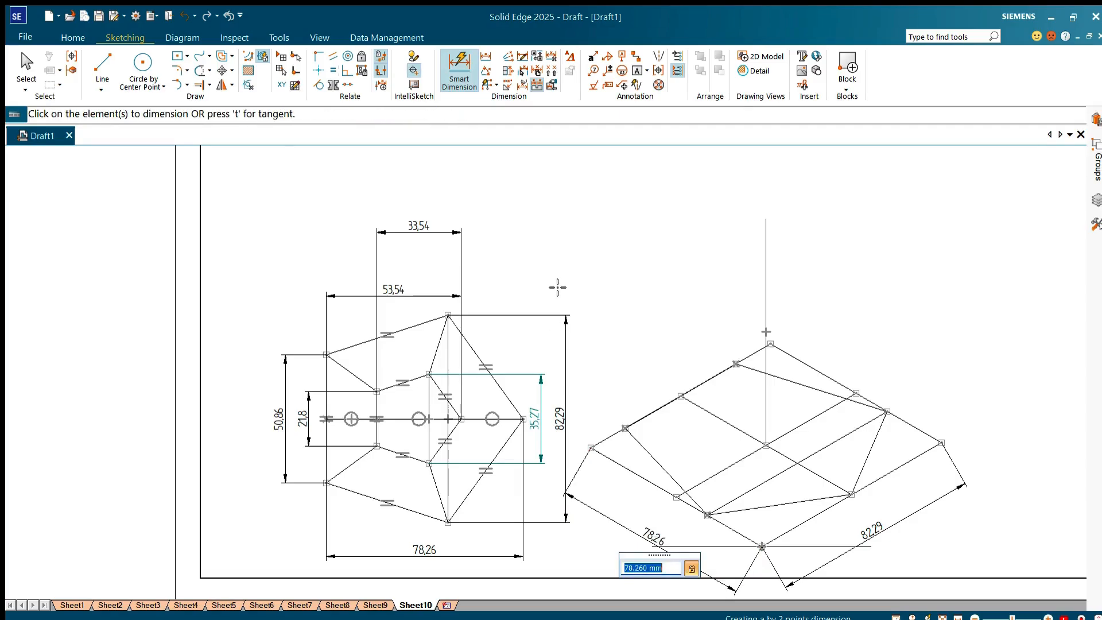
Step: Draw a 35.27 mm line at 30 degrees in the free area above and between the two views
click(96, 67)
click(598, 261)
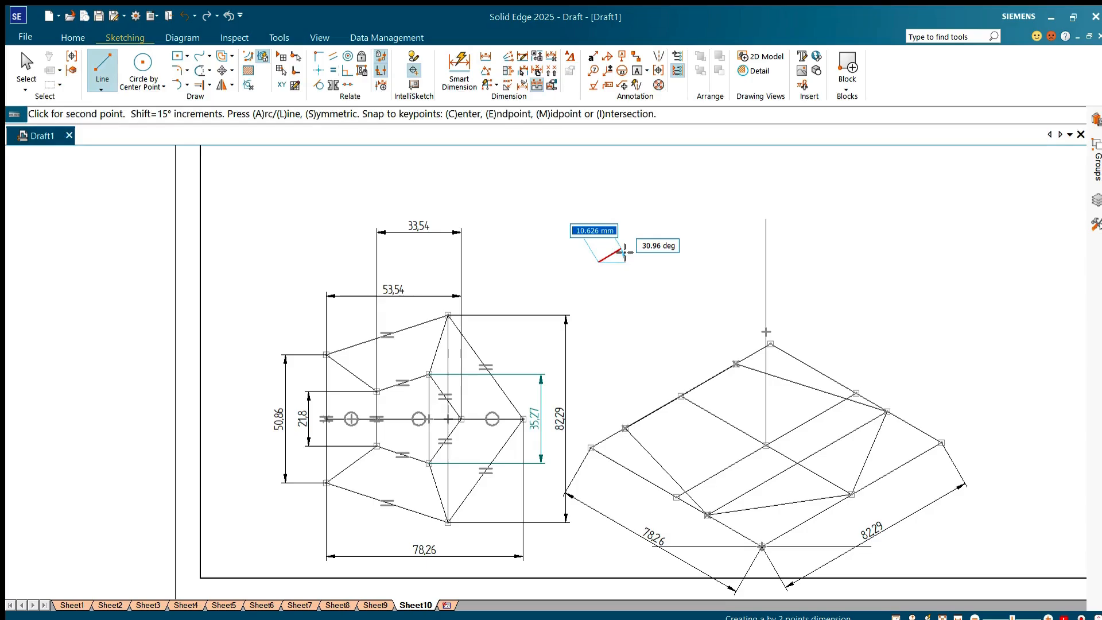
text(35)
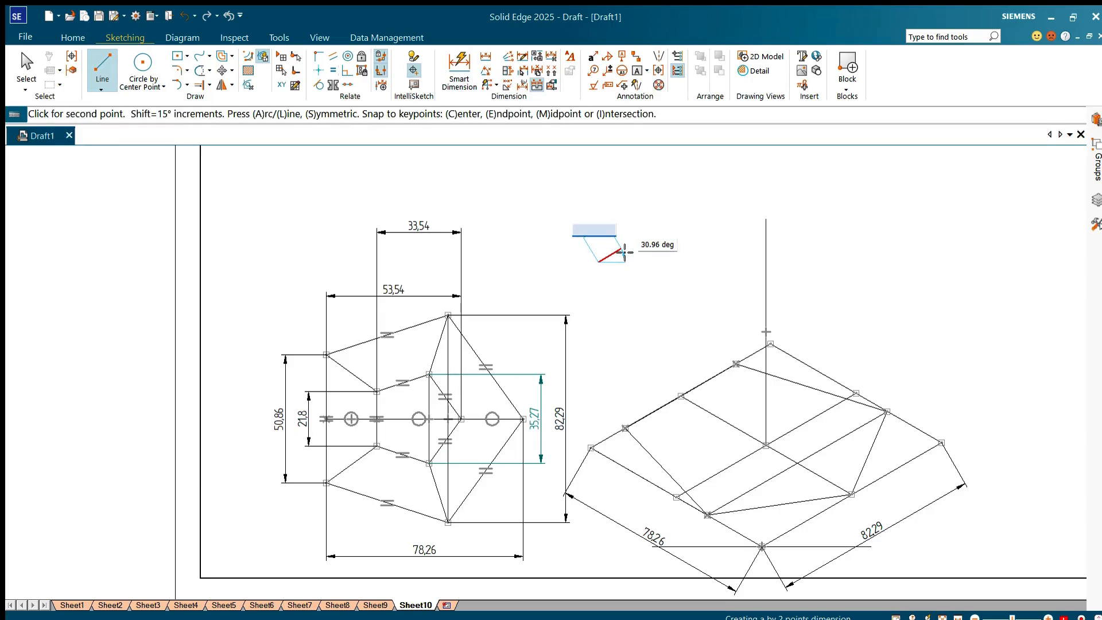
text(.27)
key(Tab)
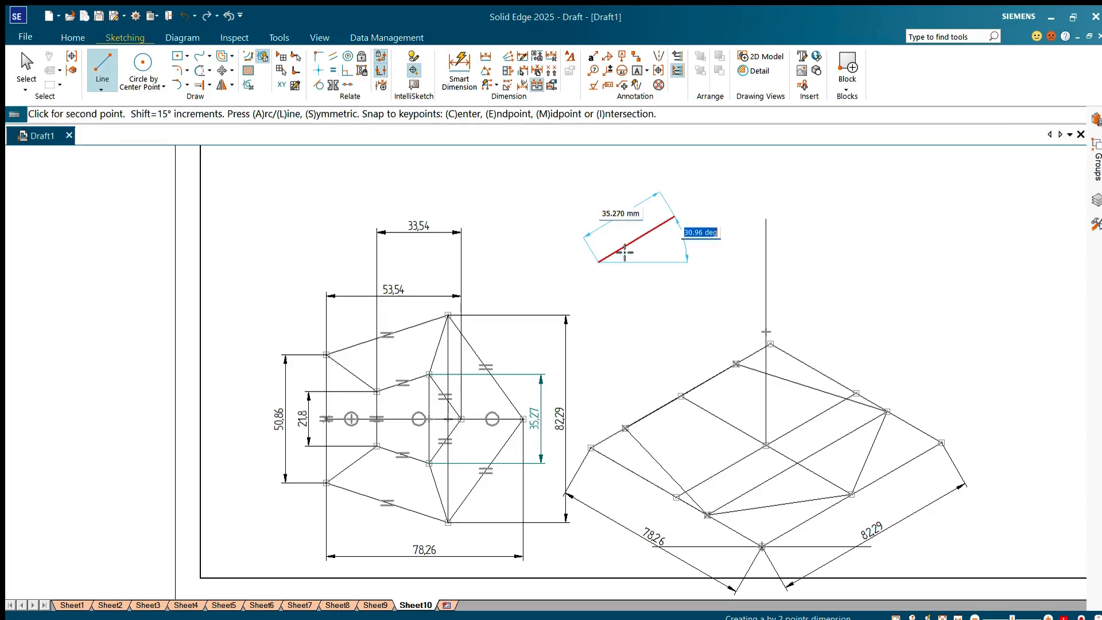
text(30)
key(Return)
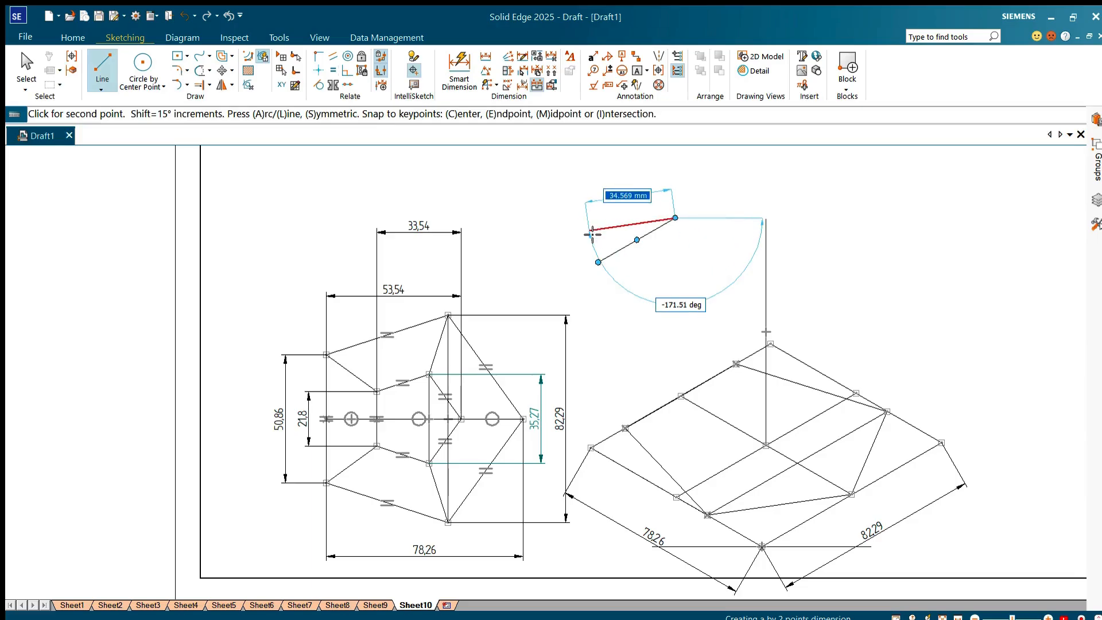
Step: Continue from that line's upper end with a 33.54 mm line at 150 degrees
text(33.54)
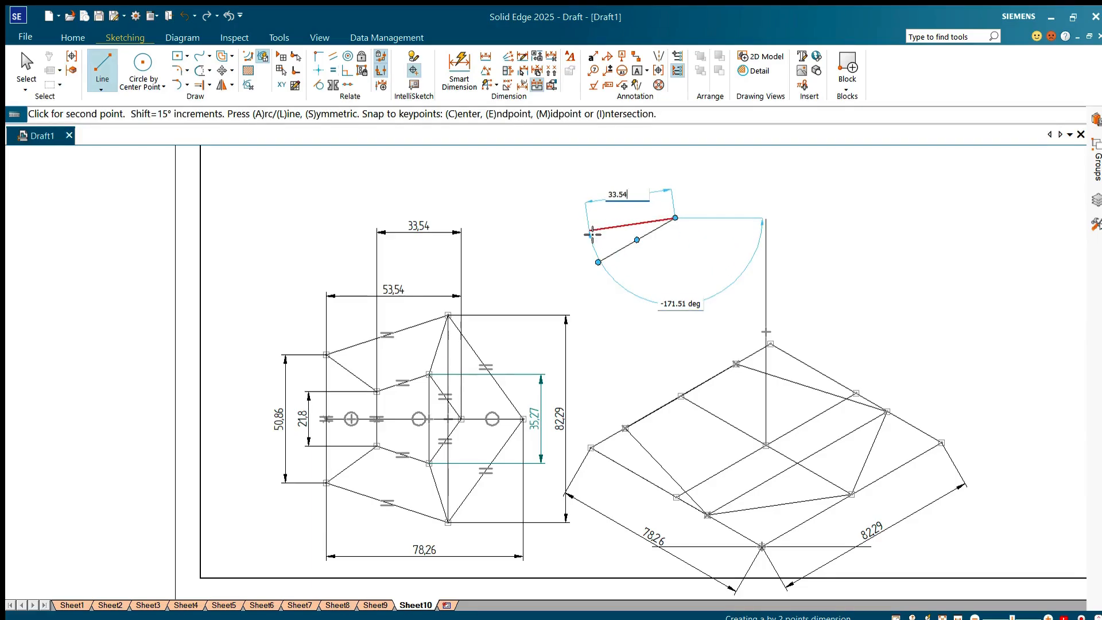
key(Tab)
text(150)
key(Return)
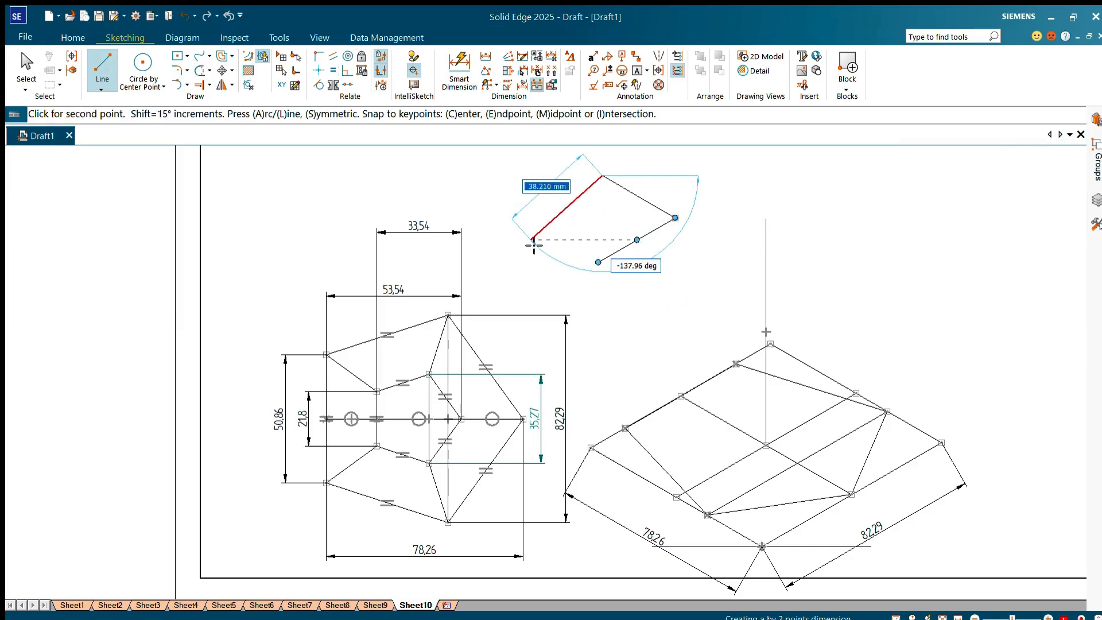
Step: Add a 35.27 mm line at -150 degrees and close the small parallelogram at the first line's start point
text(35.2)
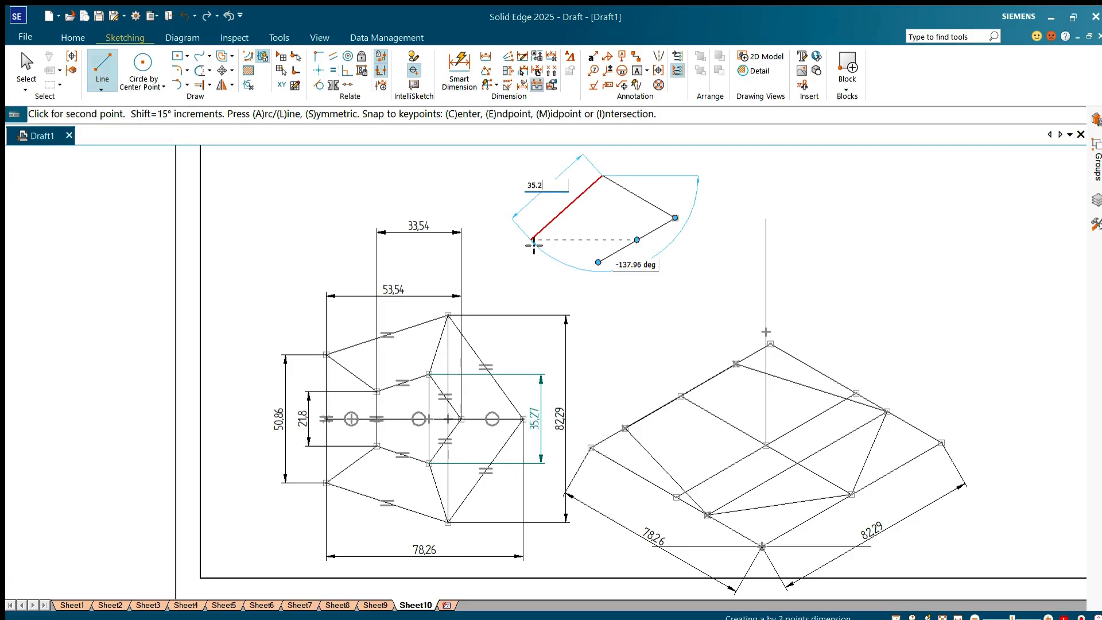
text(7)
key(Tab)
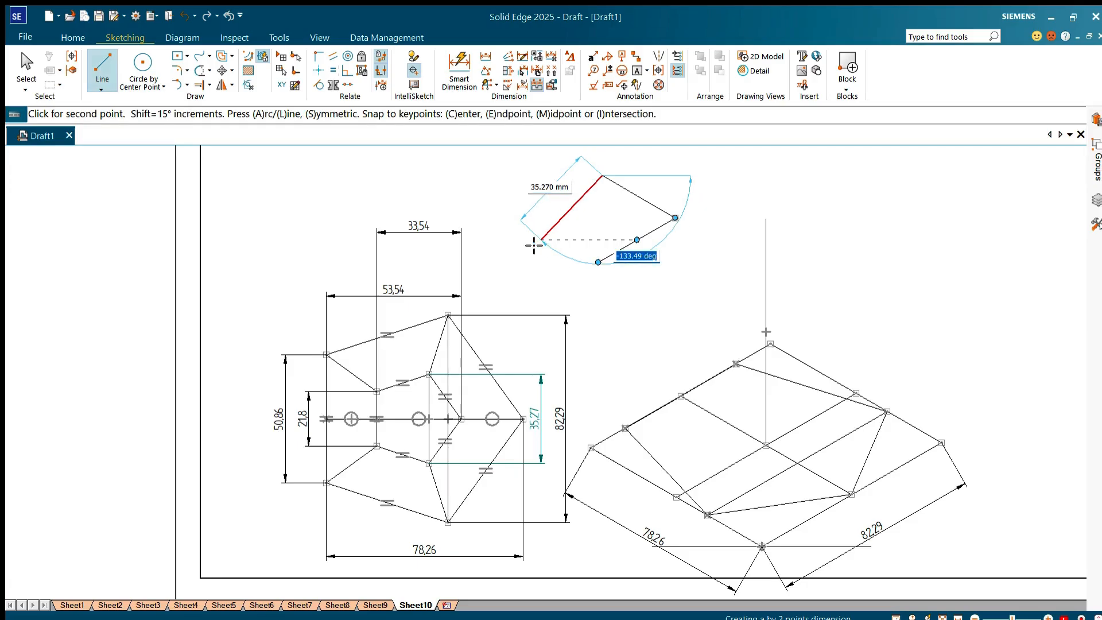
text(-150)
key(Return)
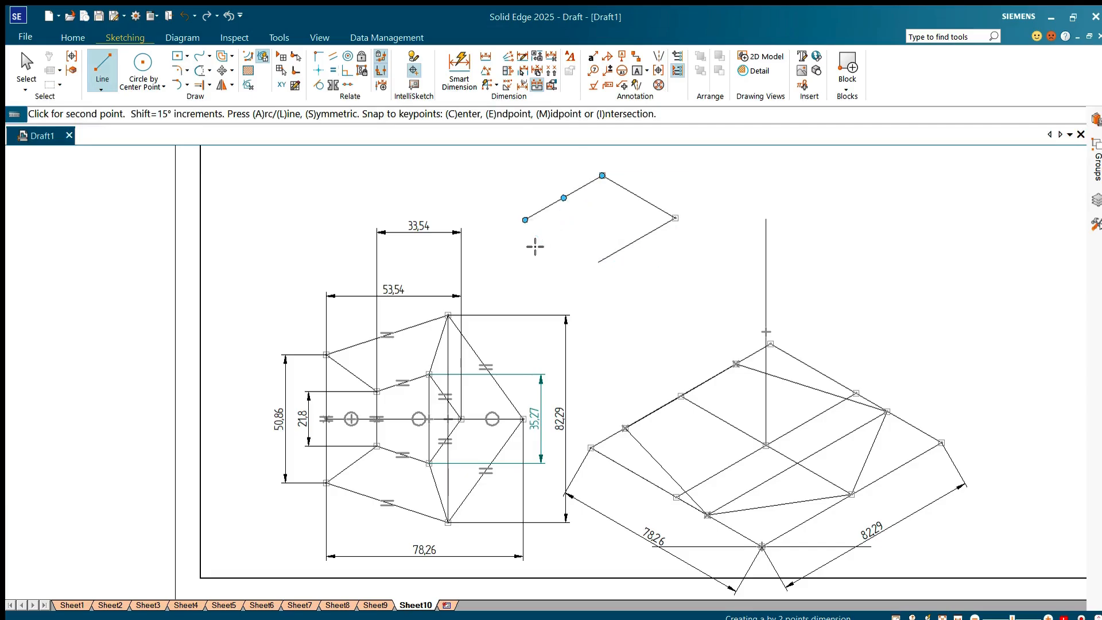
click(597, 262)
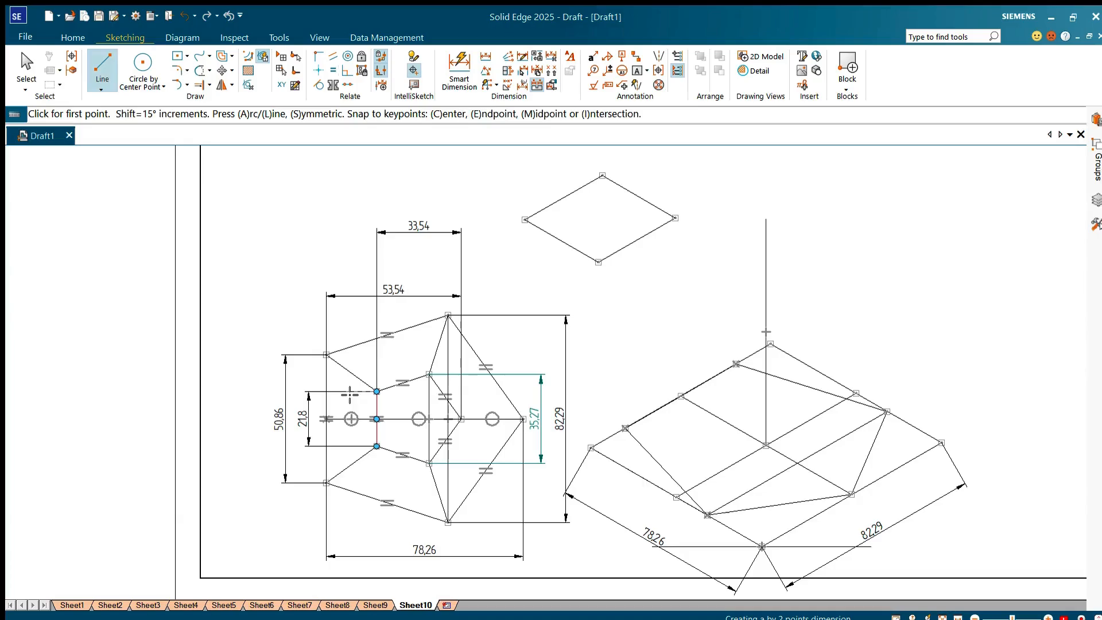
Step: Draw a 10.54 mm line at -150 degrees from the midpoint of the small parallelogram's upper-left side
click(563, 198)
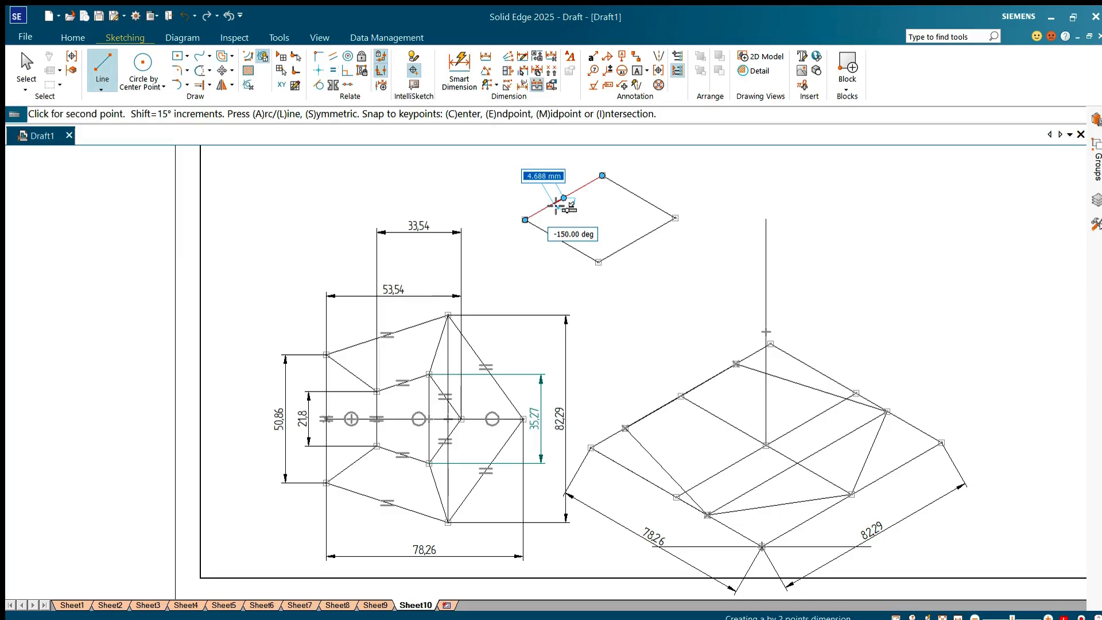
text(10.54)
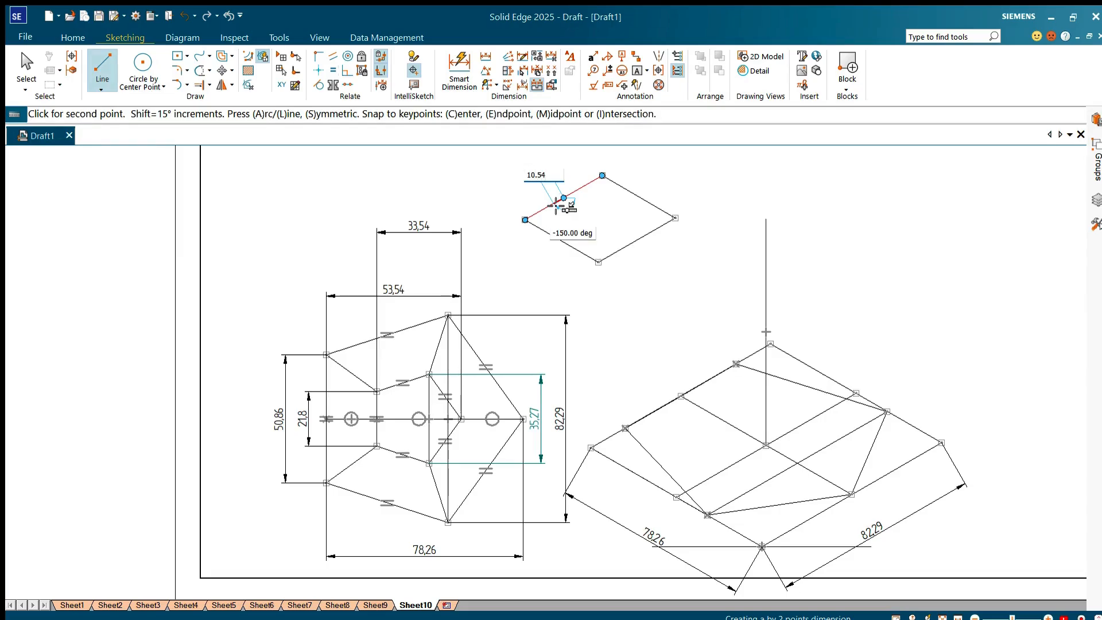
key(Tab)
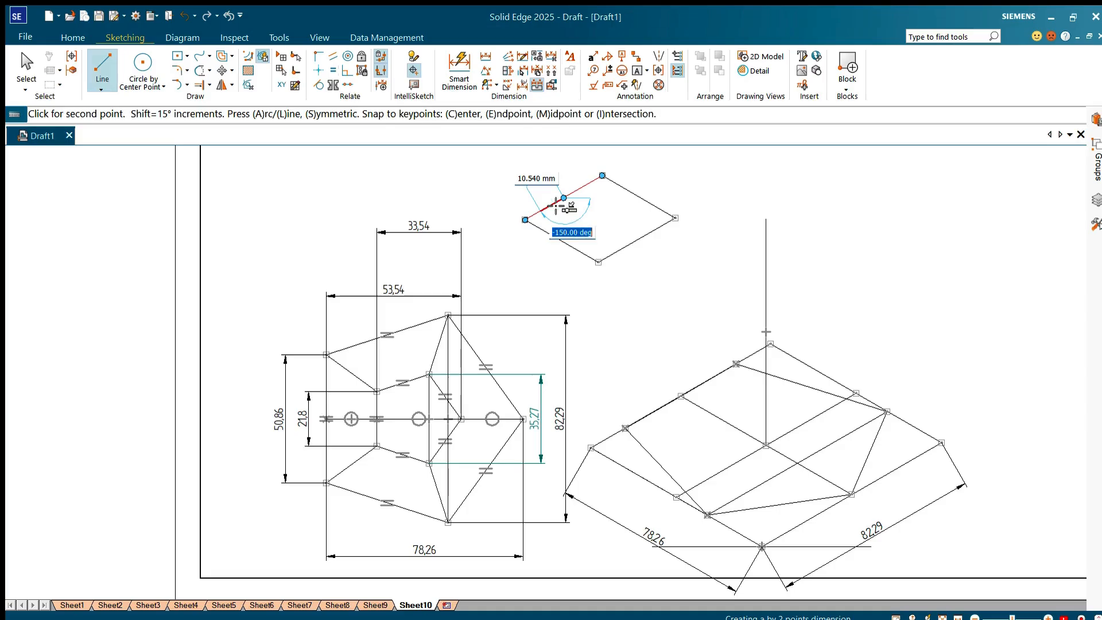
key(Return)
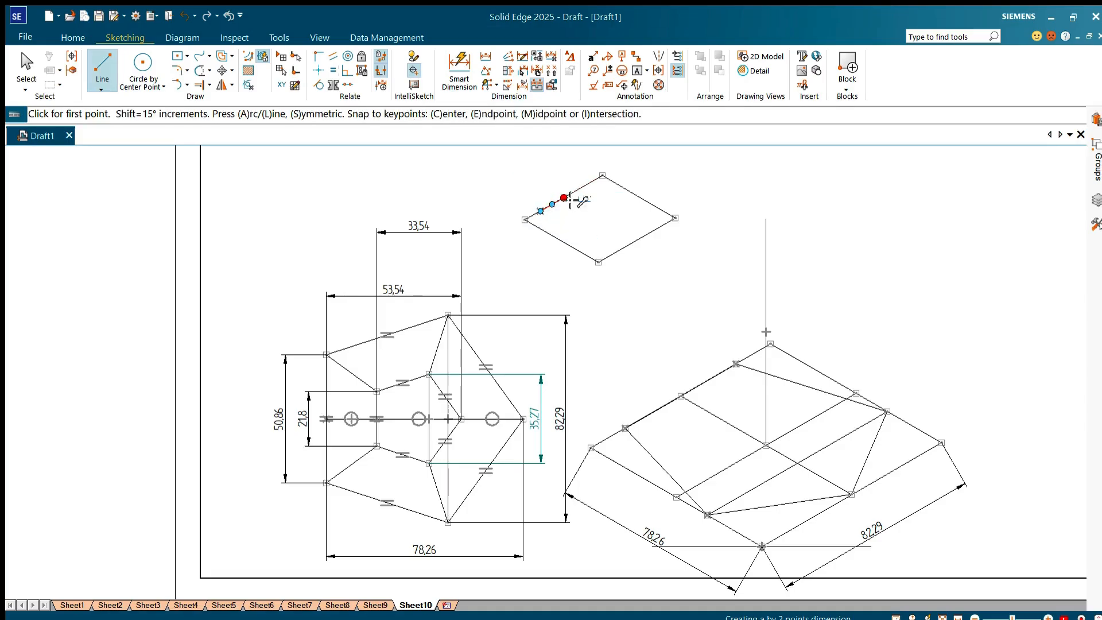
Step: From the same midpoint of the upper-left side, draw a 10.54 mm line at 30 degrees
click(564, 198)
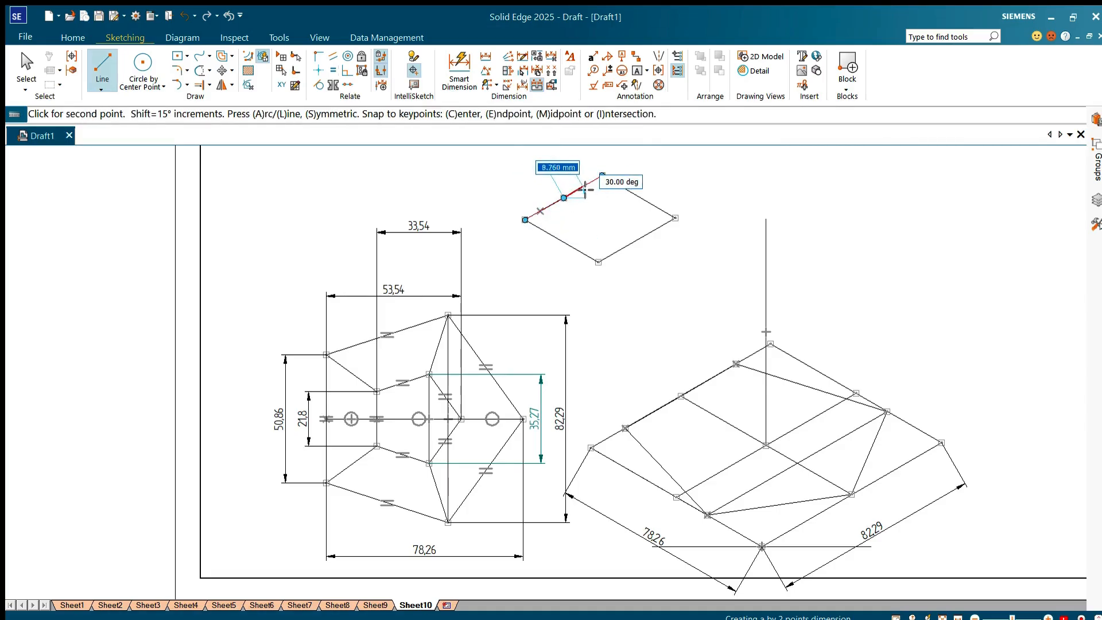
text(1)
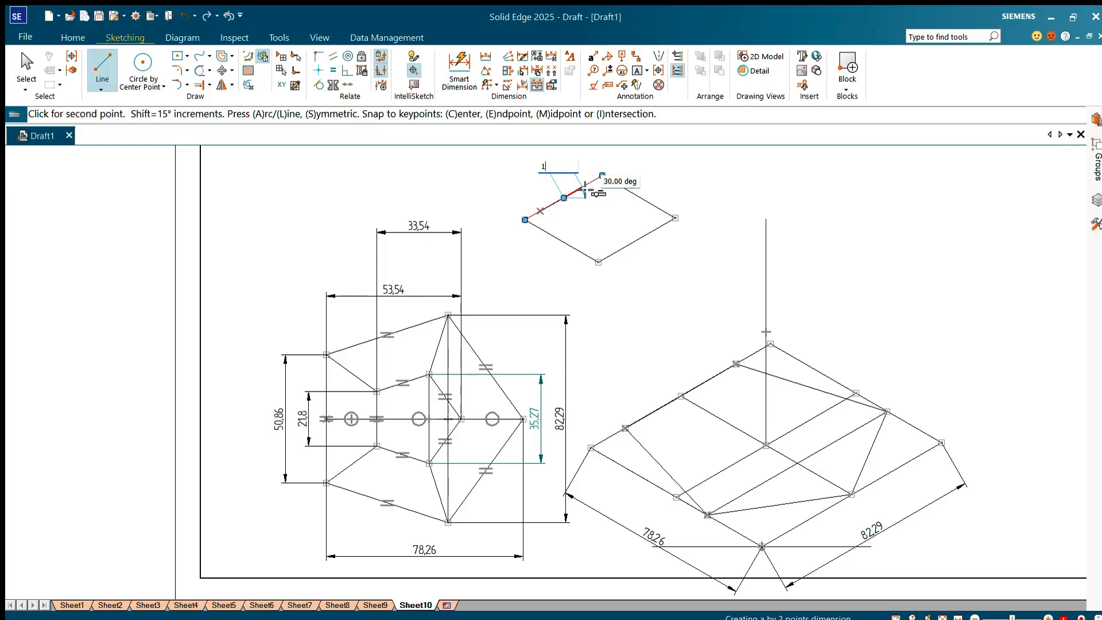
text(0.54)
key(Tab)
key(Return)
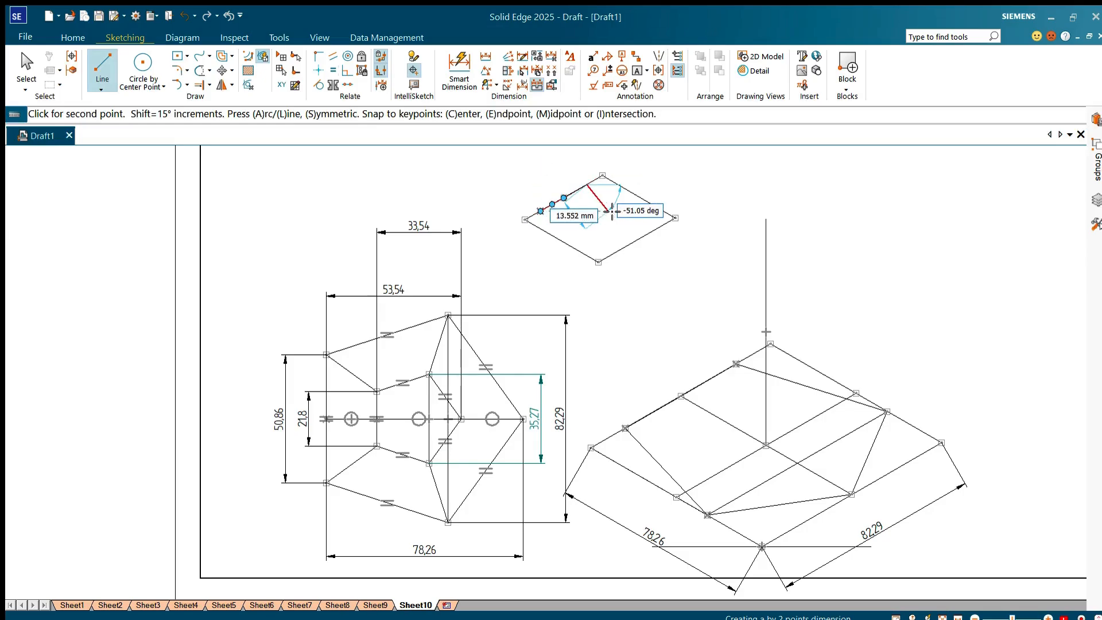
right_click(682, 278)
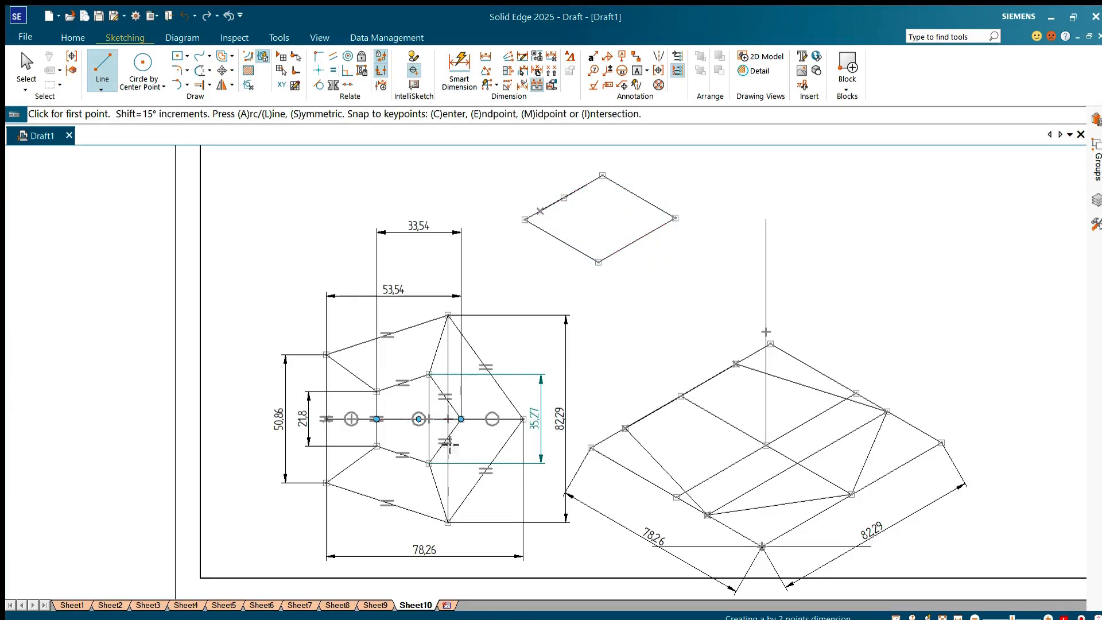
Step: Split the inner pentagon's horizontal centre line at its vertical diagonal and dimension the segment left of the split below the top view
click(245, 127)
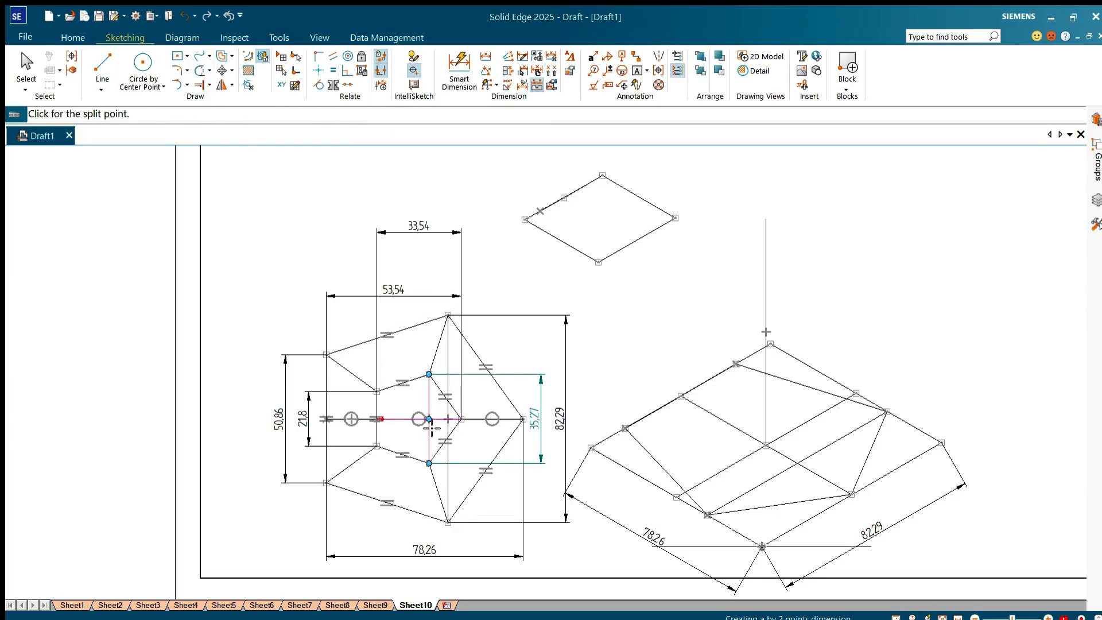
click(443, 423)
click(457, 65)
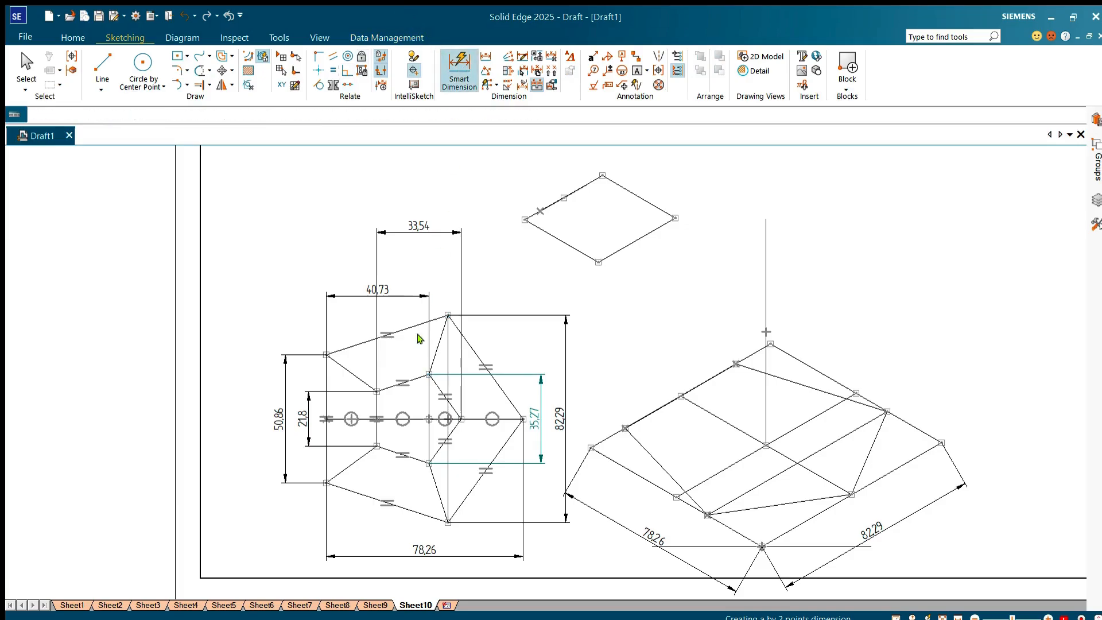
click(420, 418)
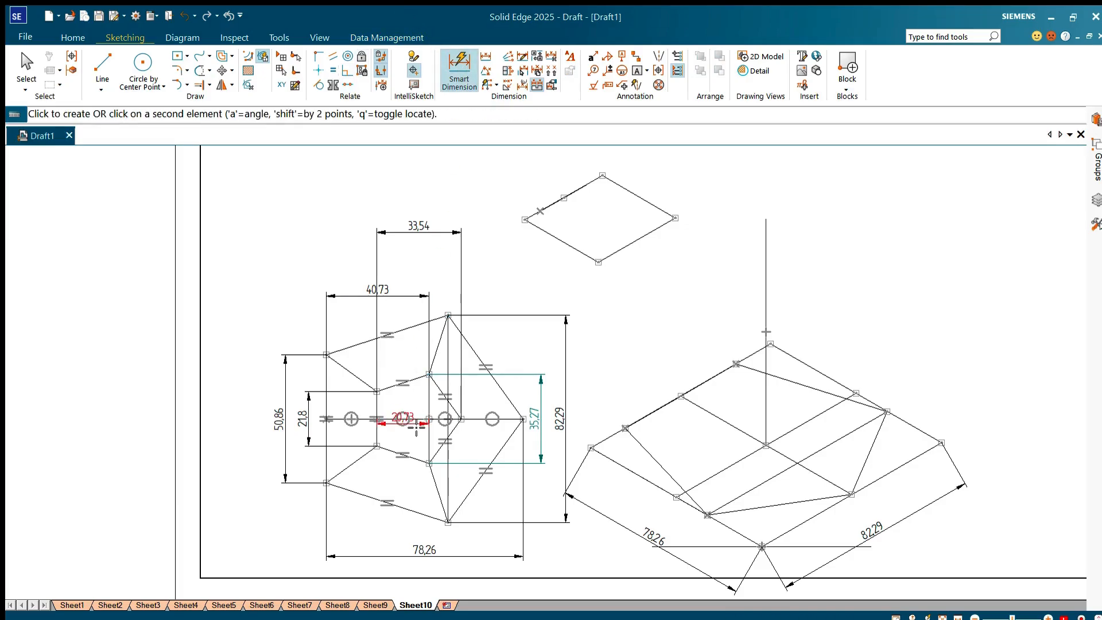
click(409, 539)
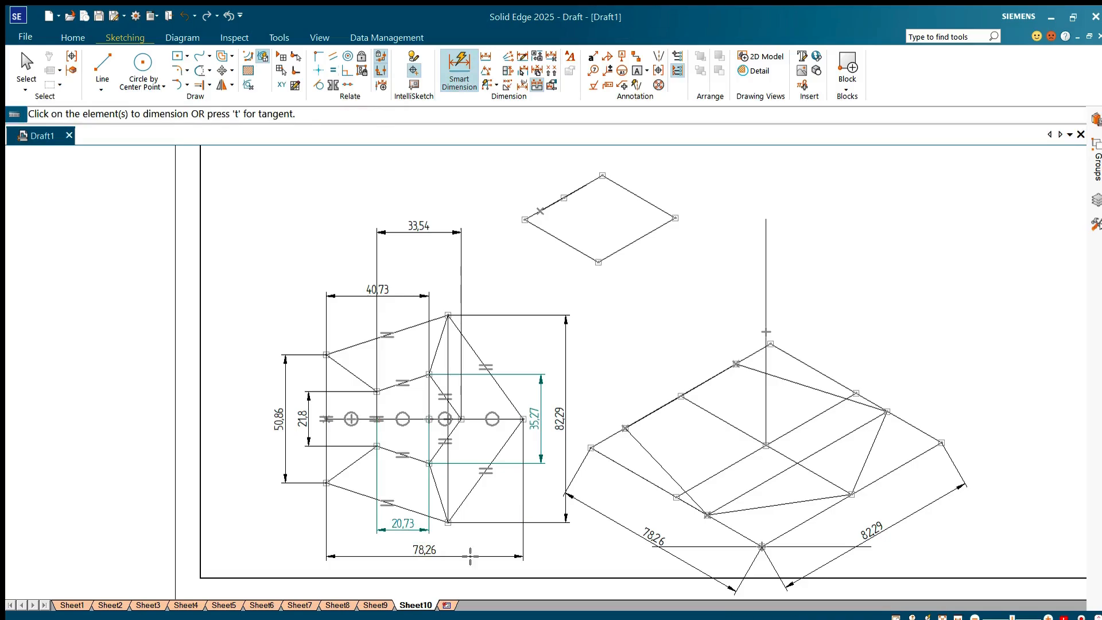
Step: Draw 20.73 mm lines at -30 degrees from the small parallelogram's left and upper corners, along its lower-left and upper-right sides
click(102, 63)
click(525, 219)
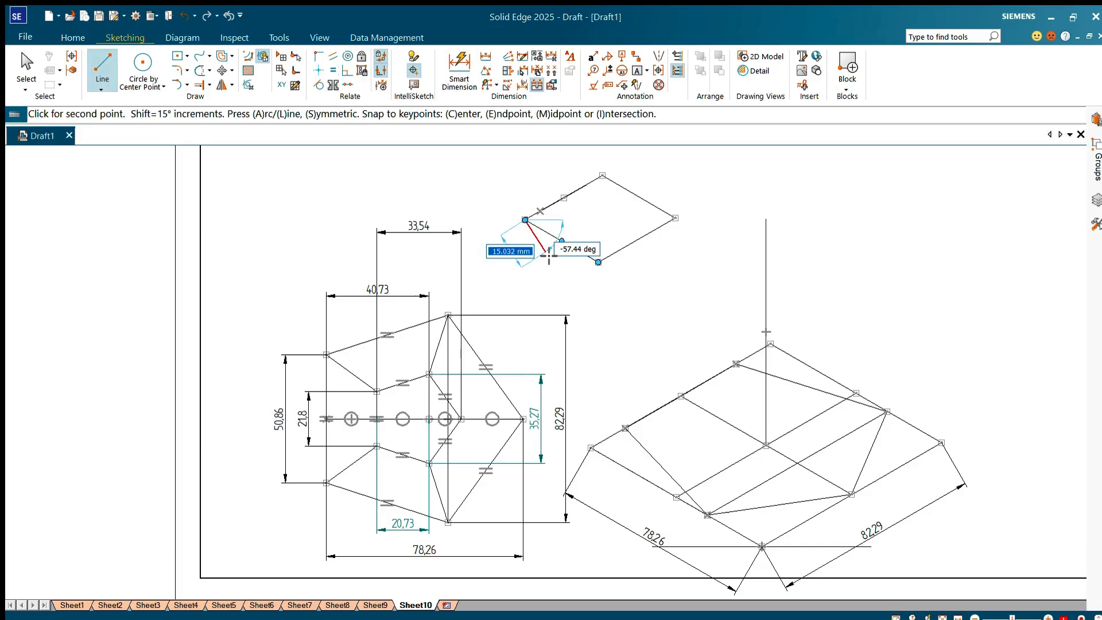
text(20)
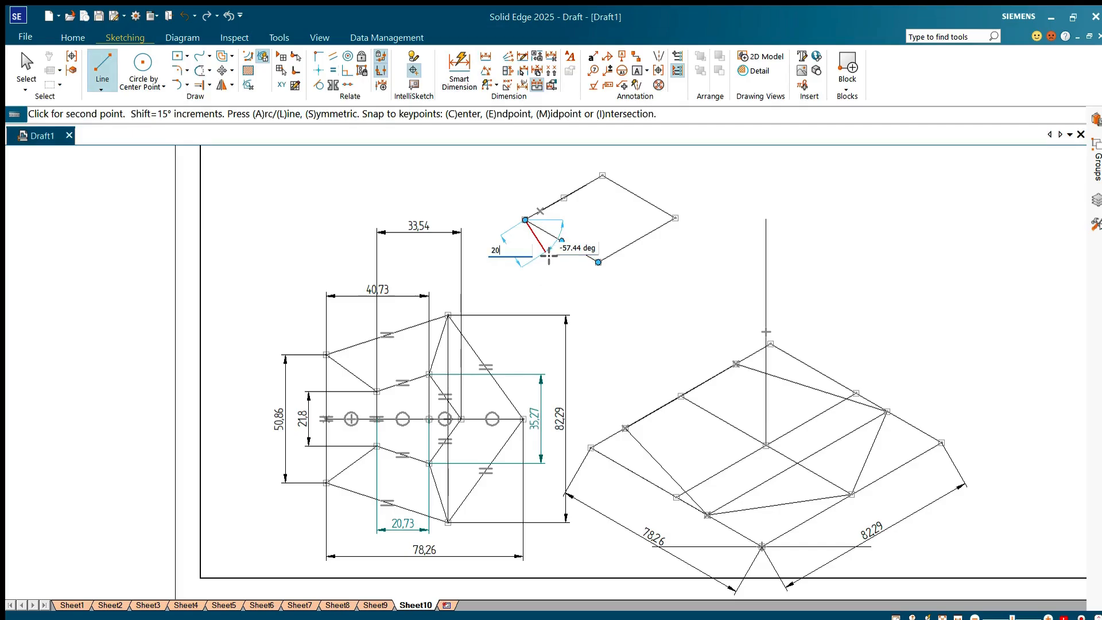
text(.730)
key(Tab)
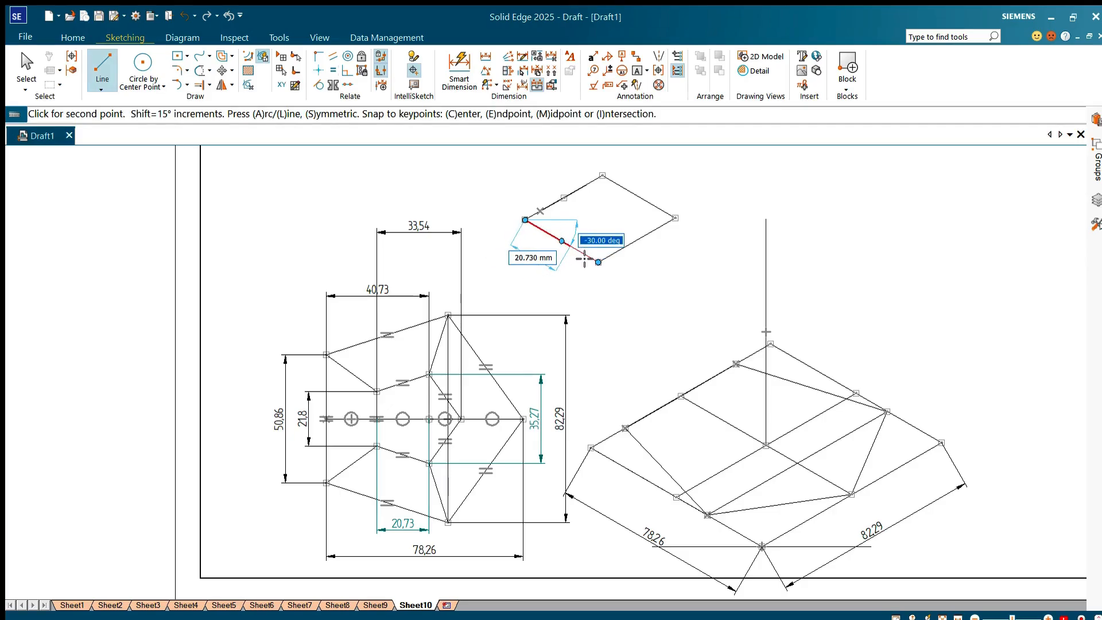
click(586, 259)
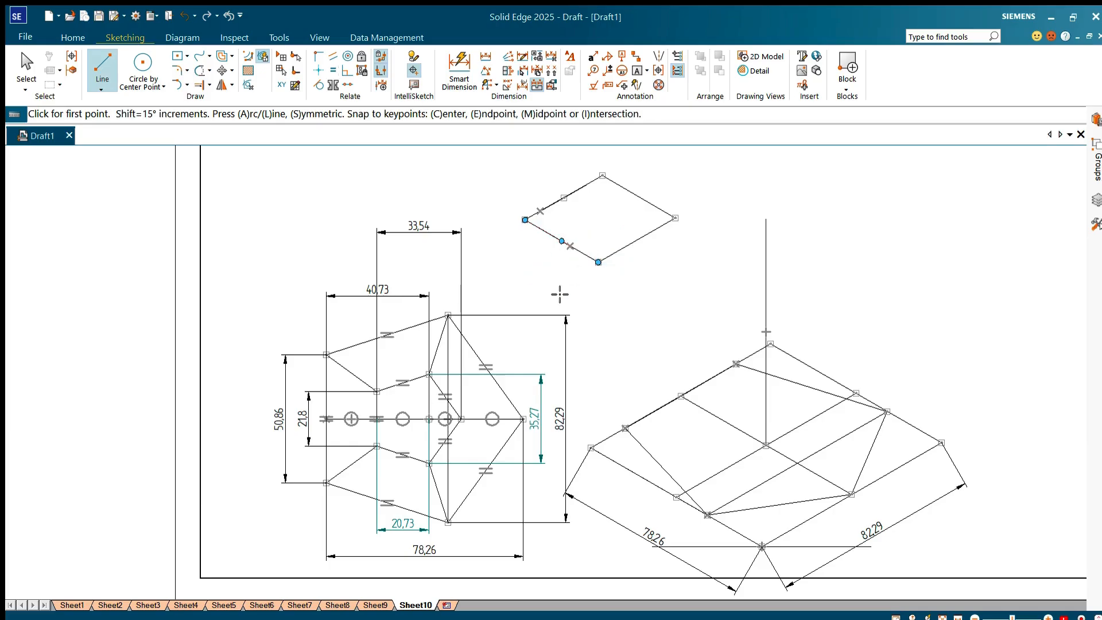
click(604, 182)
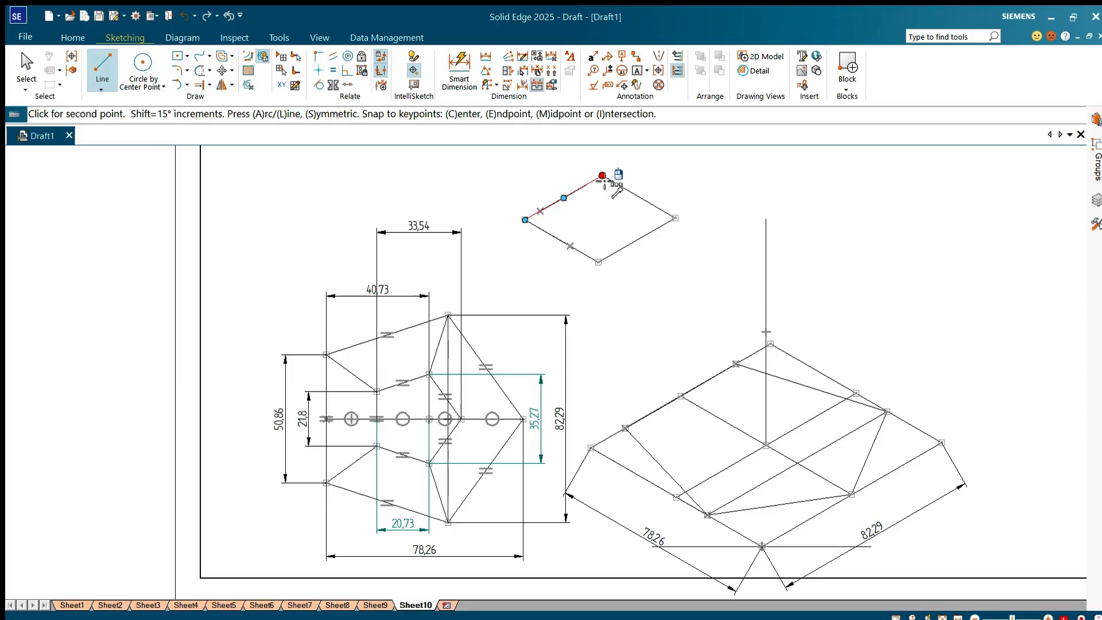
click(659, 213)
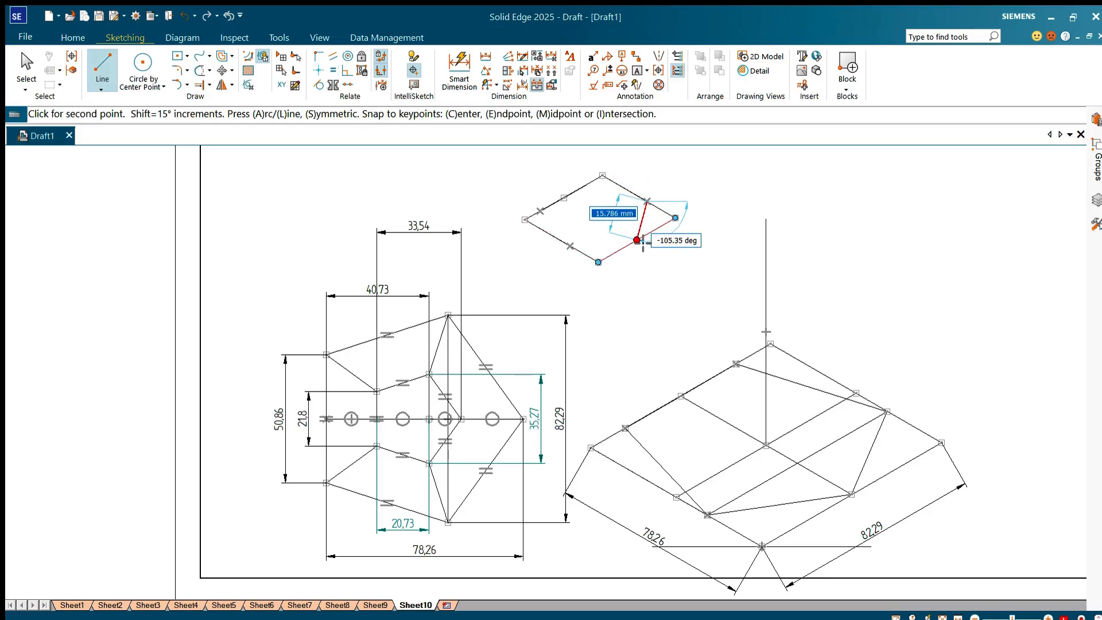
Step: Complete the small pentagon by joining the marked points on the parallelogram's sides through the midpoint of its lower-right side
click(637, 240)
click(569, 246)
right_click(569, 245)
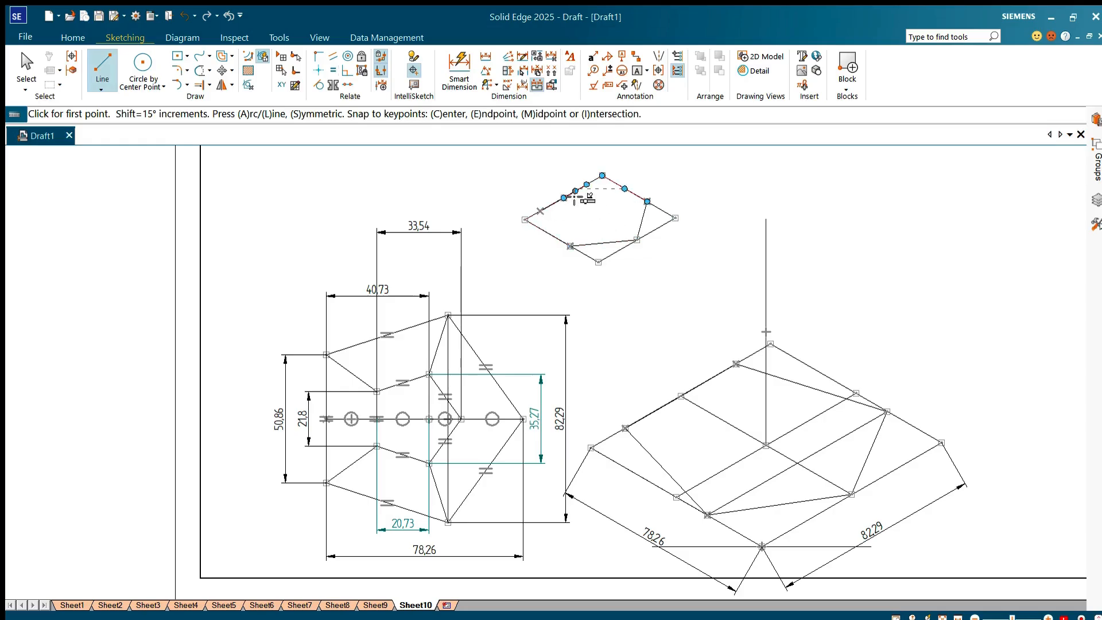
click(569, 246)
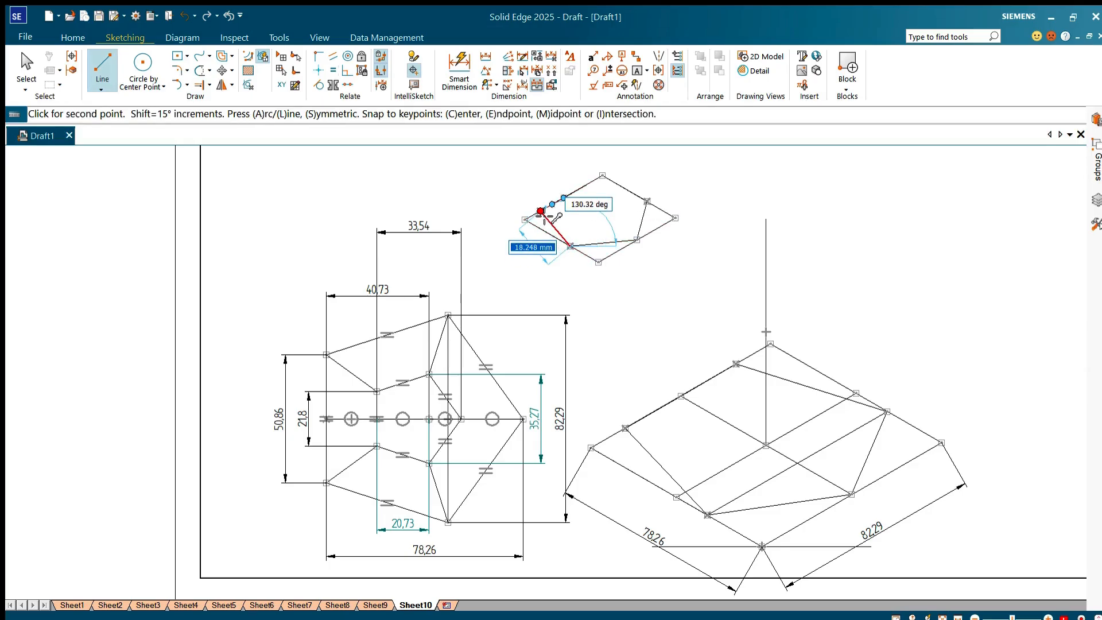
click(540, 212)
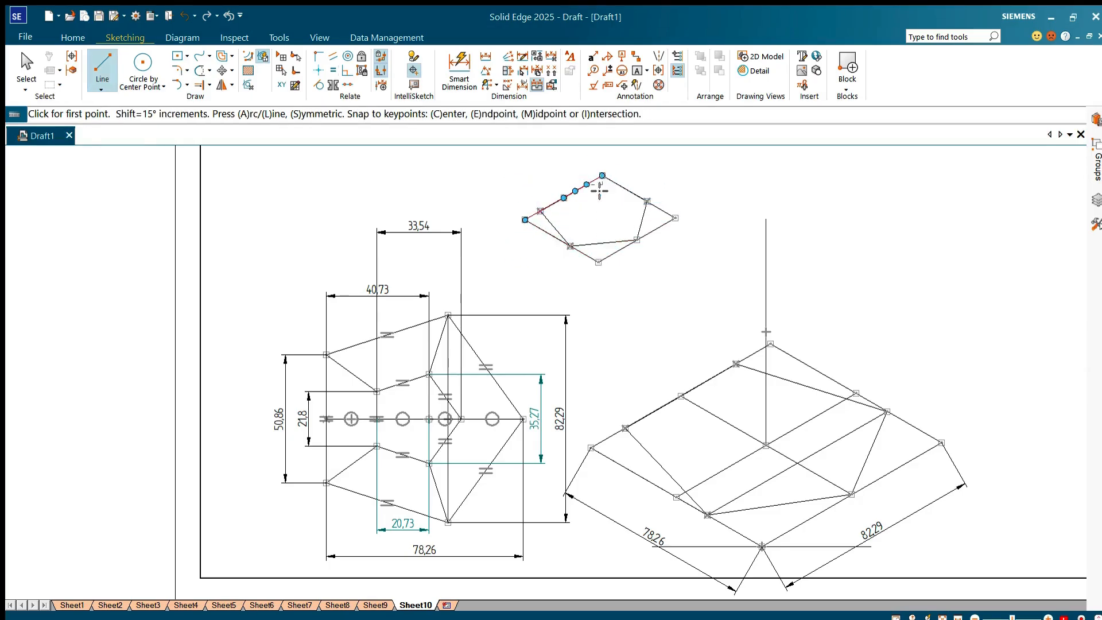
click(588, 185)
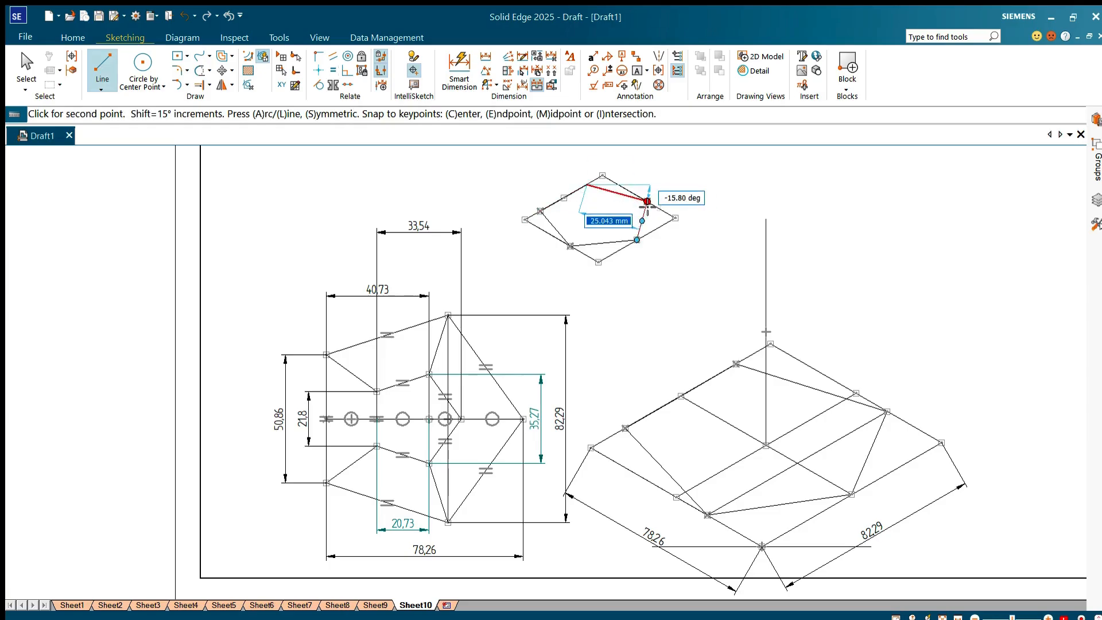
click(647, 201)
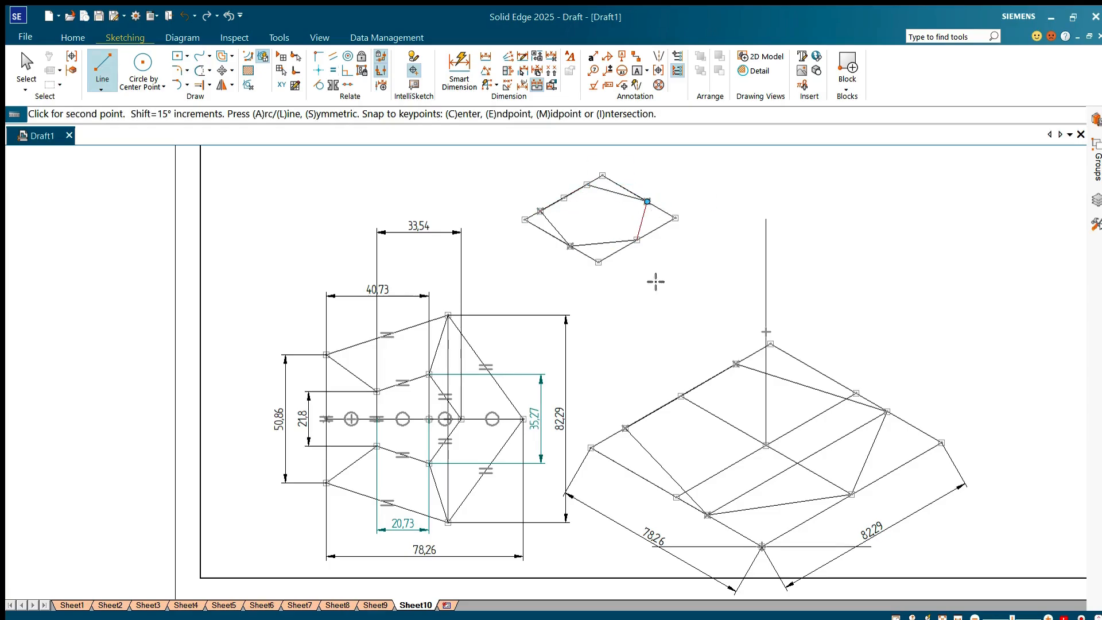
Step: Draw a centre line between the midpoints of the small parallelogram's lower-left and upper-right sides
click(637, 239)
click(564, 241)
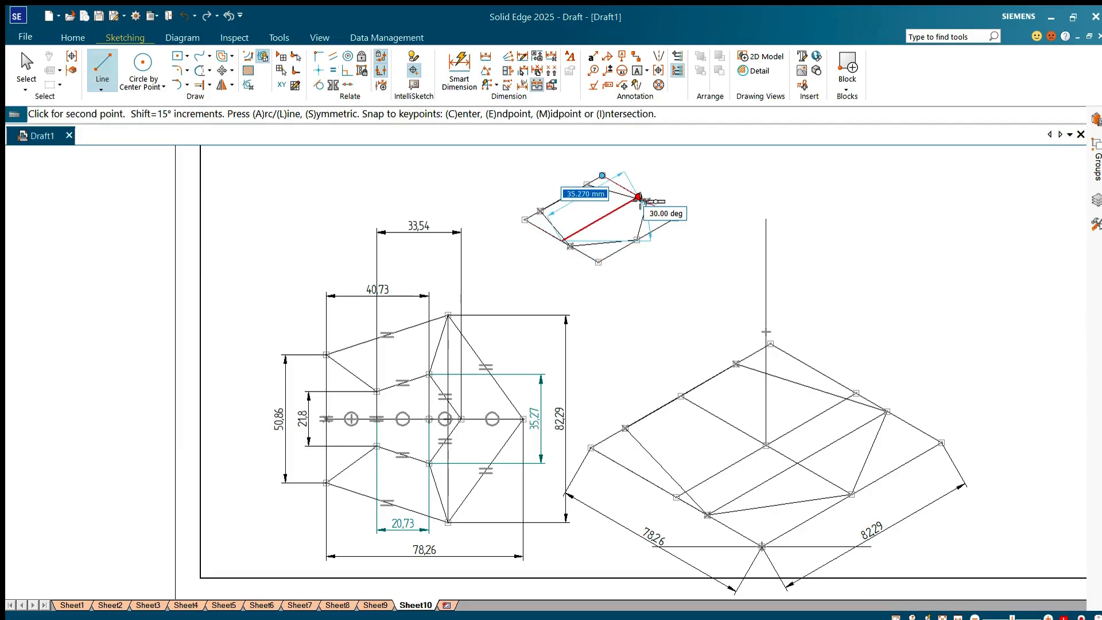
click(638, 197)
key(Escape)
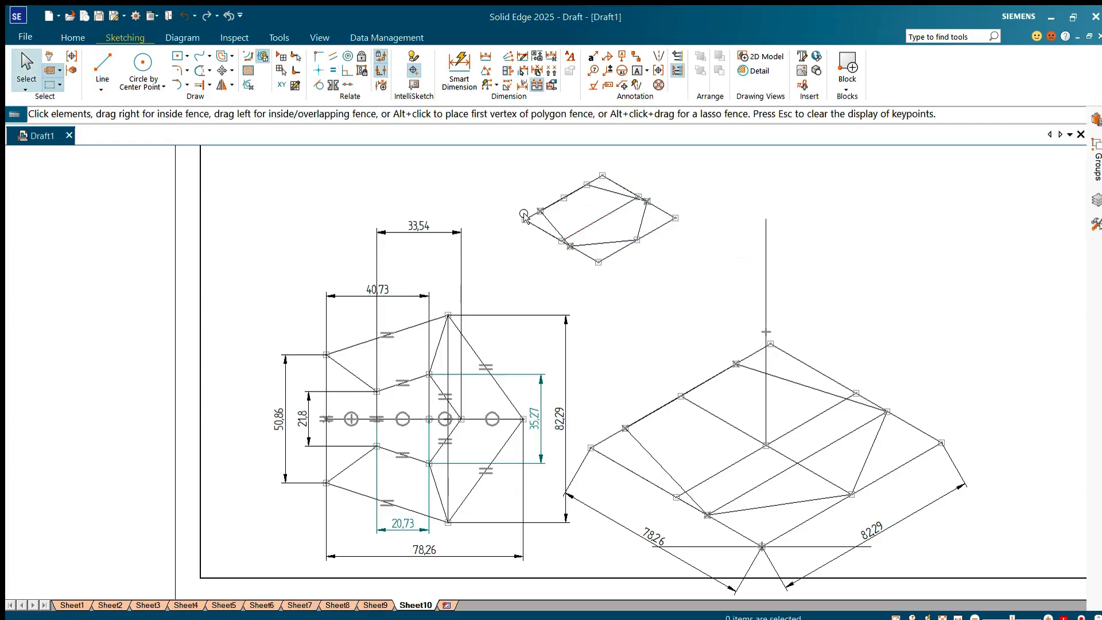
Step: Move the whole small parallelogram with its pentagon from its centre point to the upper end of the vertical axis line
mouse_move(503, 162)
mouse_down()
mouse_move(582, 241)
mouse_move(704, 307)
mouse_up()
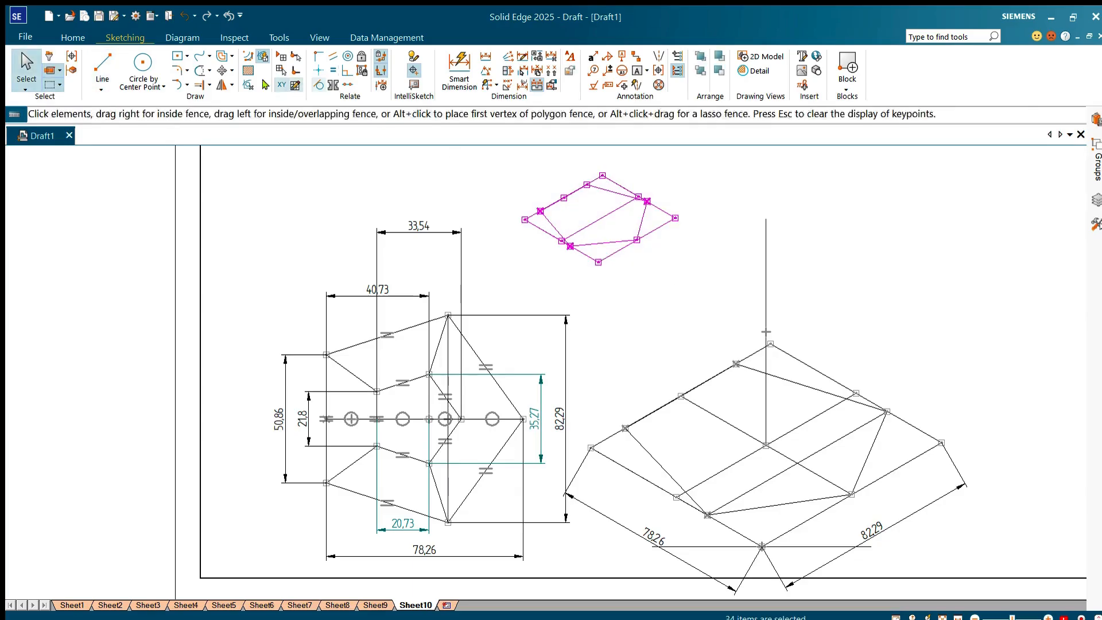
click(222, 70)
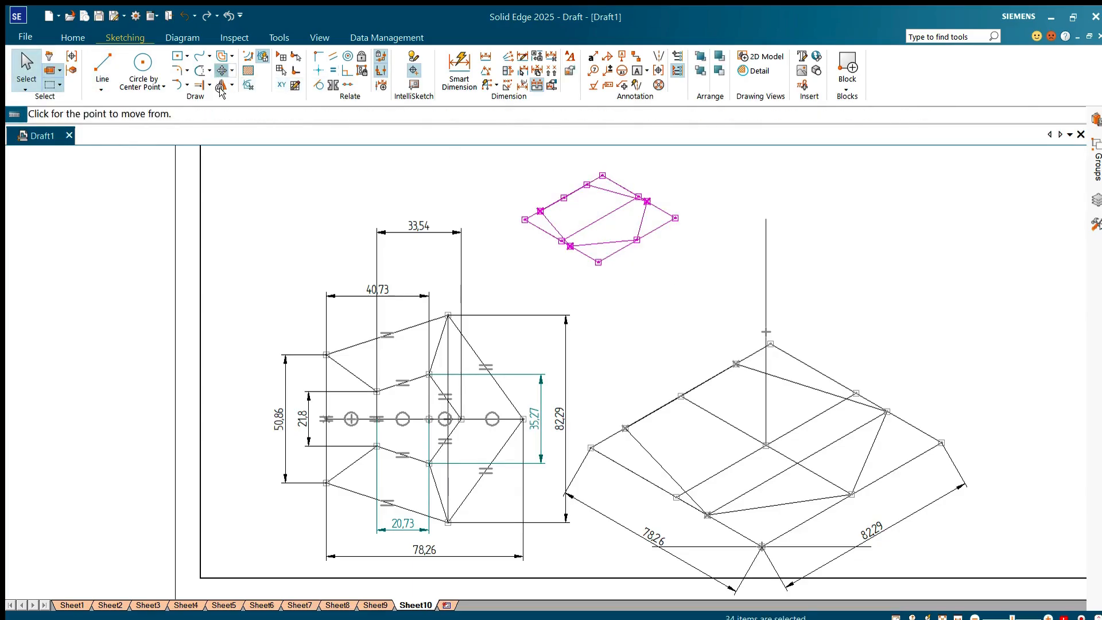
click(603, 221)
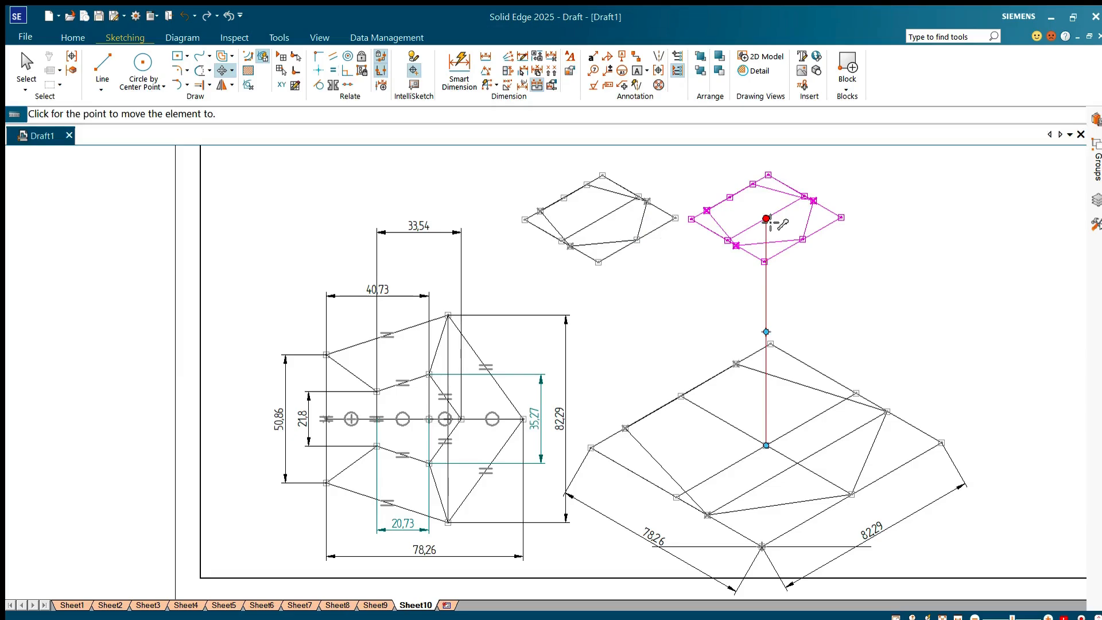
click(766, 218)
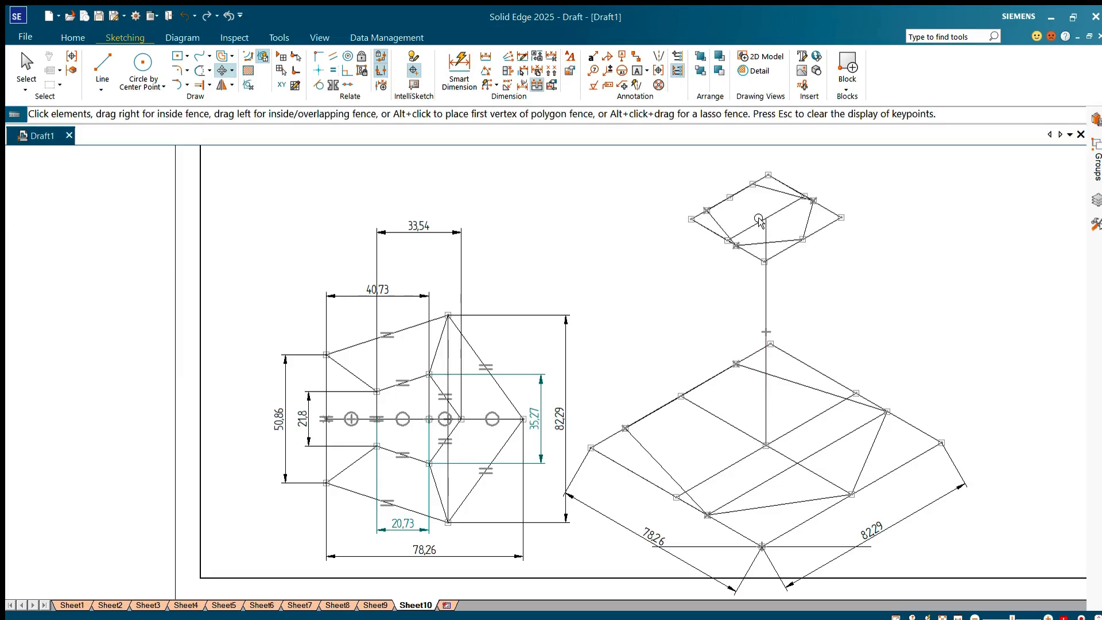
Step: Draw slant edges from the small pentagon's left and lower-left corners to the matching corners of the base pentagon
click(99, 63)
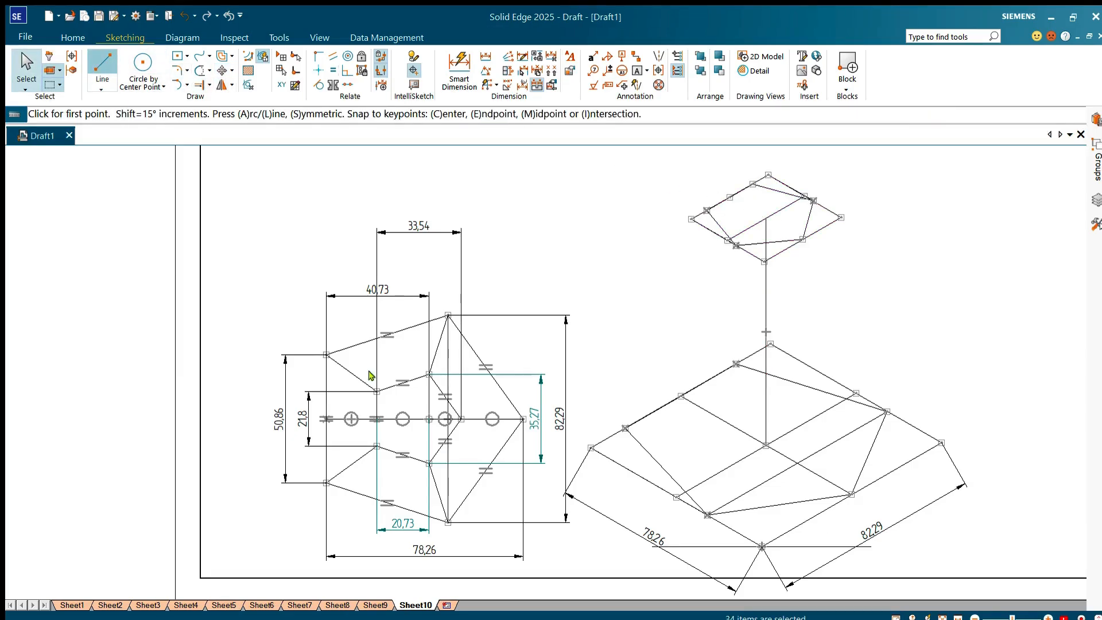
click(706, 211)
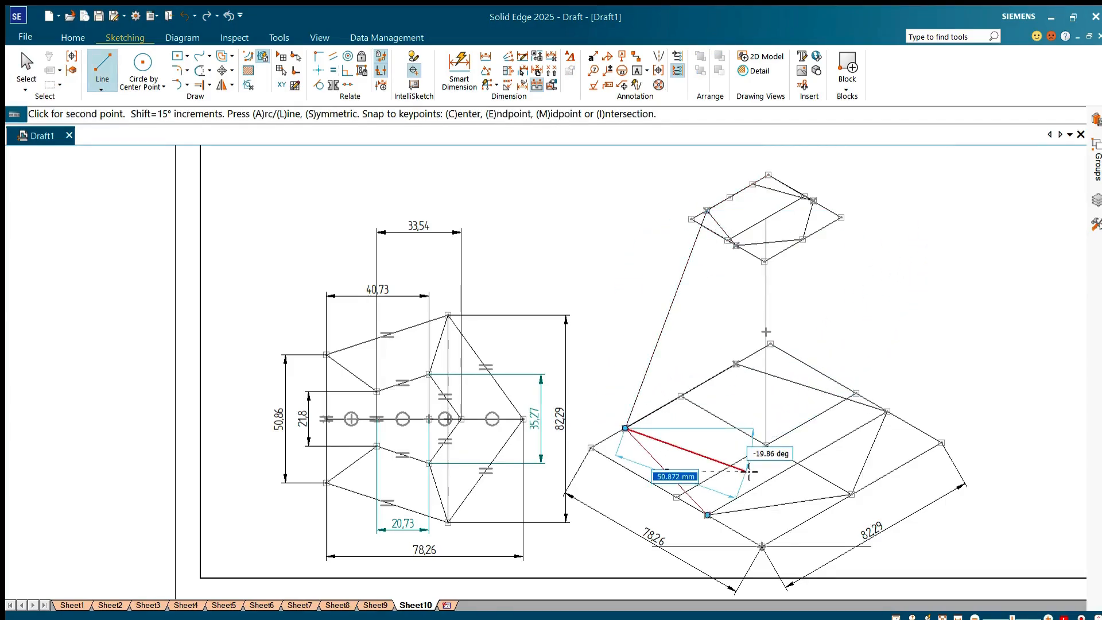
click(625, 428)
click(735, 246)
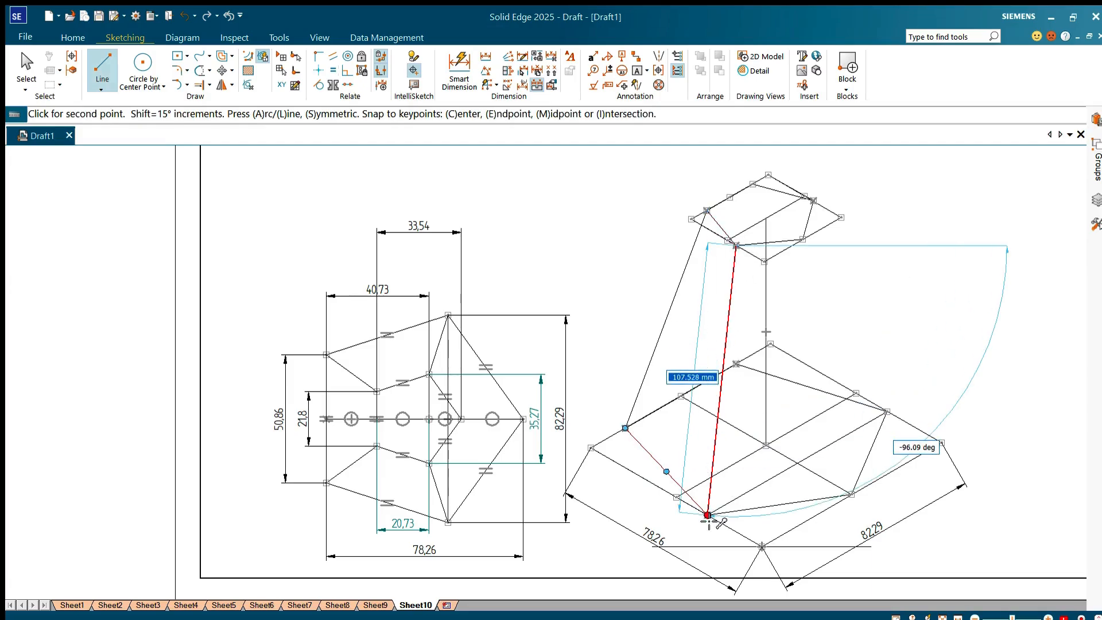
click(707, 514)
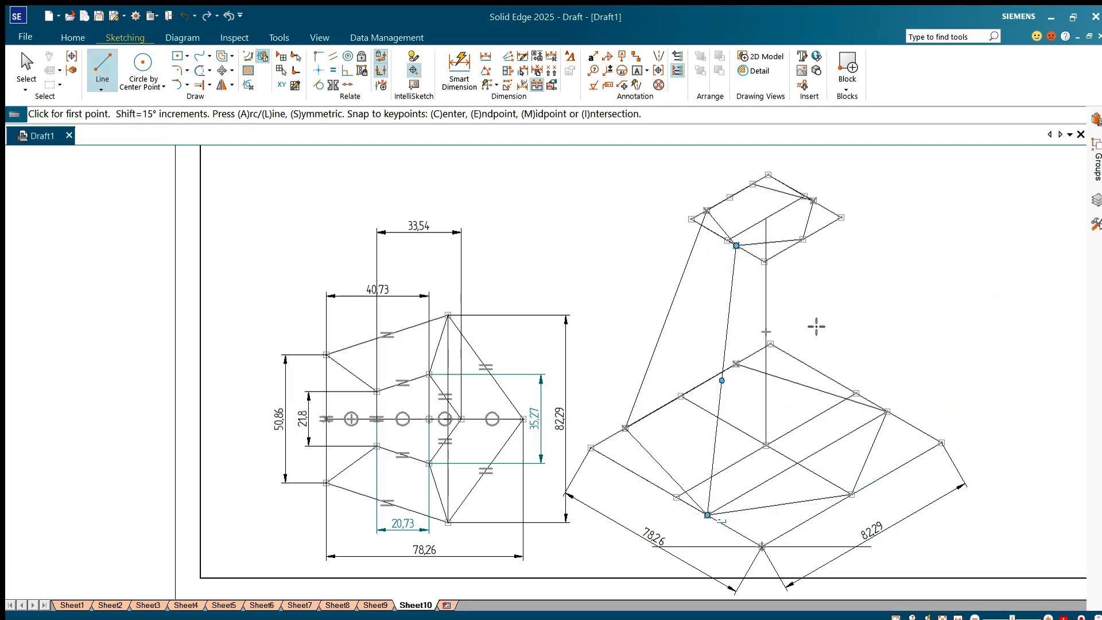
Step: Connect the small pentagon's three remaining corners to the matching base pentagon corners with slant edge lines
click(802, 239)
click(852, 494)
click(813, 200)
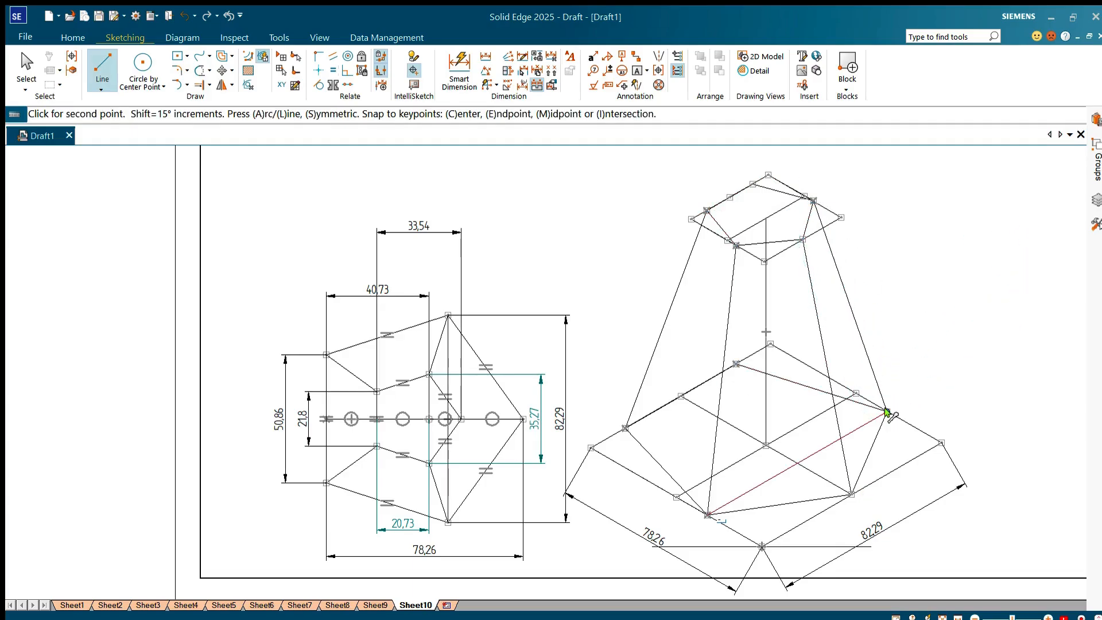
click(887, 411)
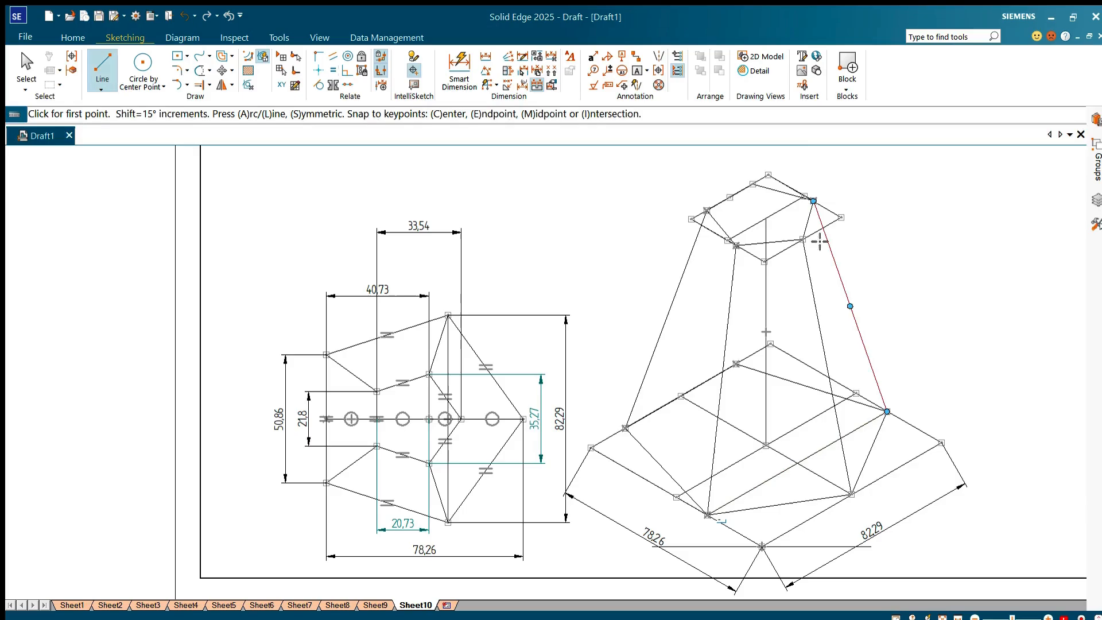
click(753, 185)
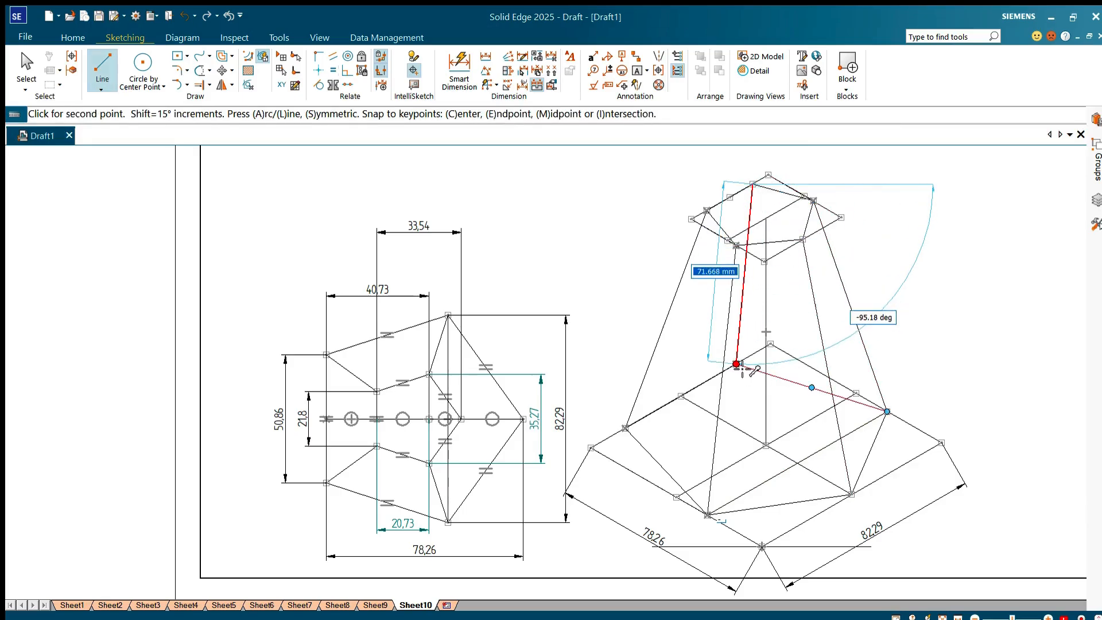
key(Escape)
key(Escape)
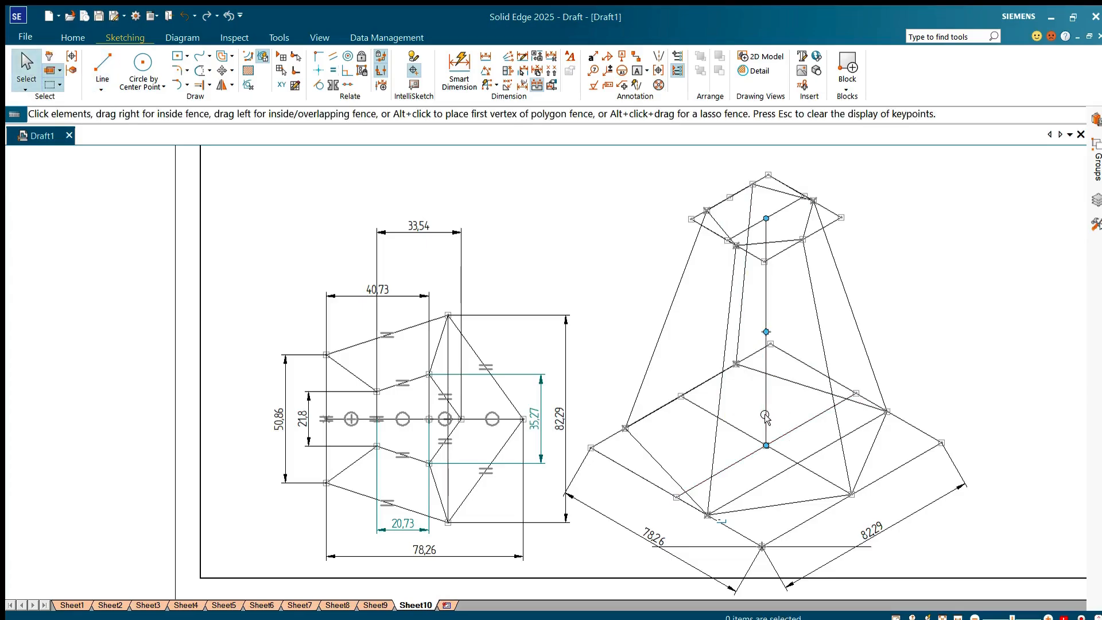
Step: Change the frustum's vertical axis line to a dash-dot centre line style
click(759, 423)
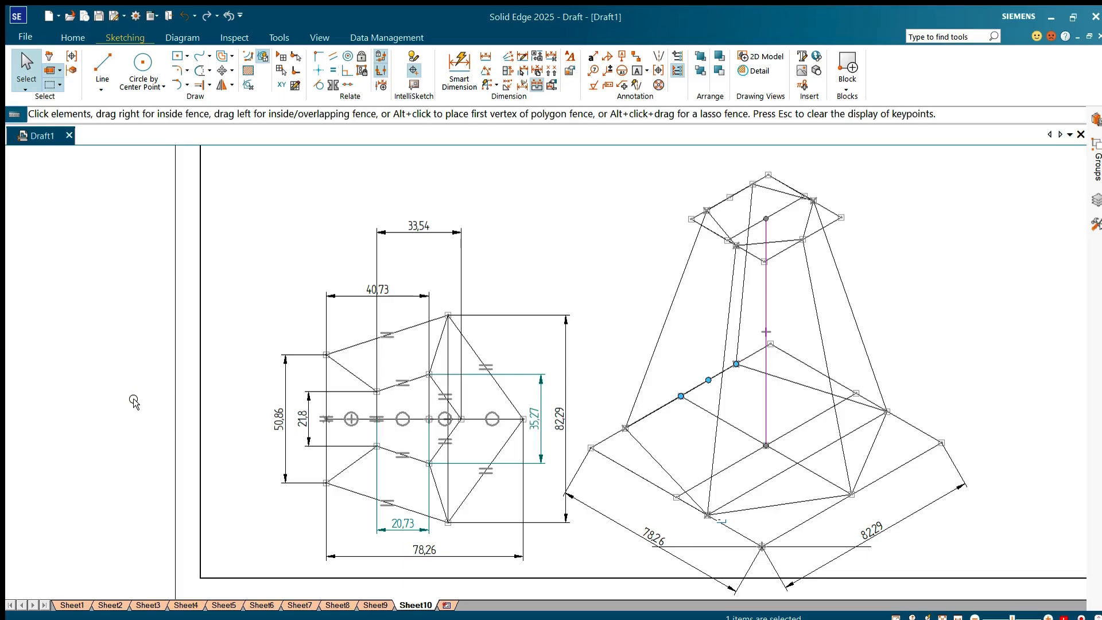
click(271, 247)
scroll(748, 367, up, 3)
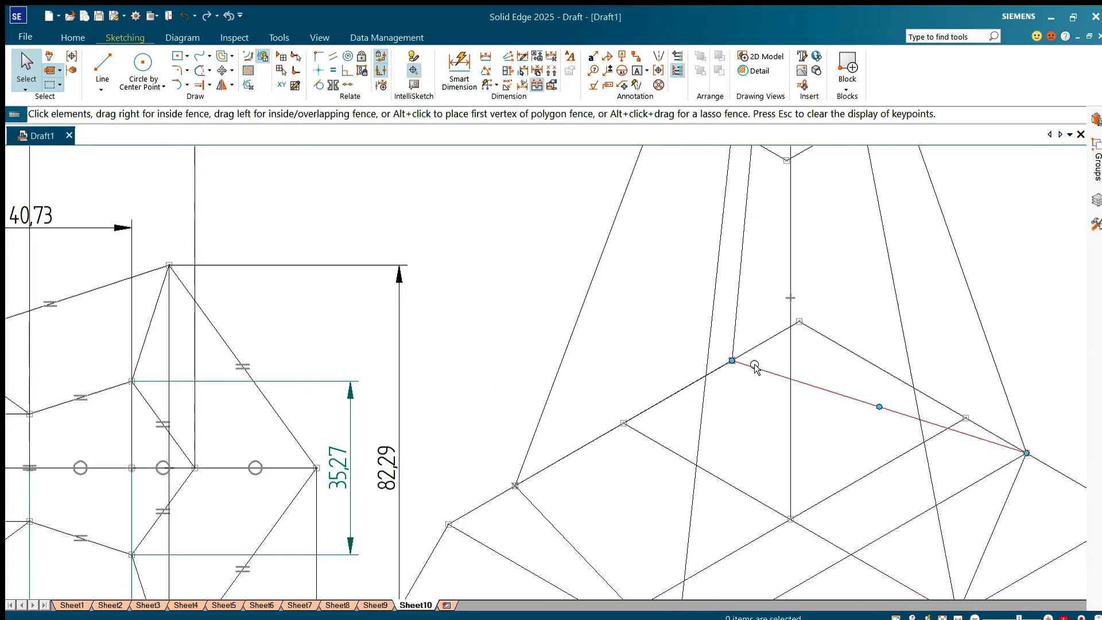
scroll(799, 381, down, 1)
scroll(800, 384, down, 1)
click(794, 313)
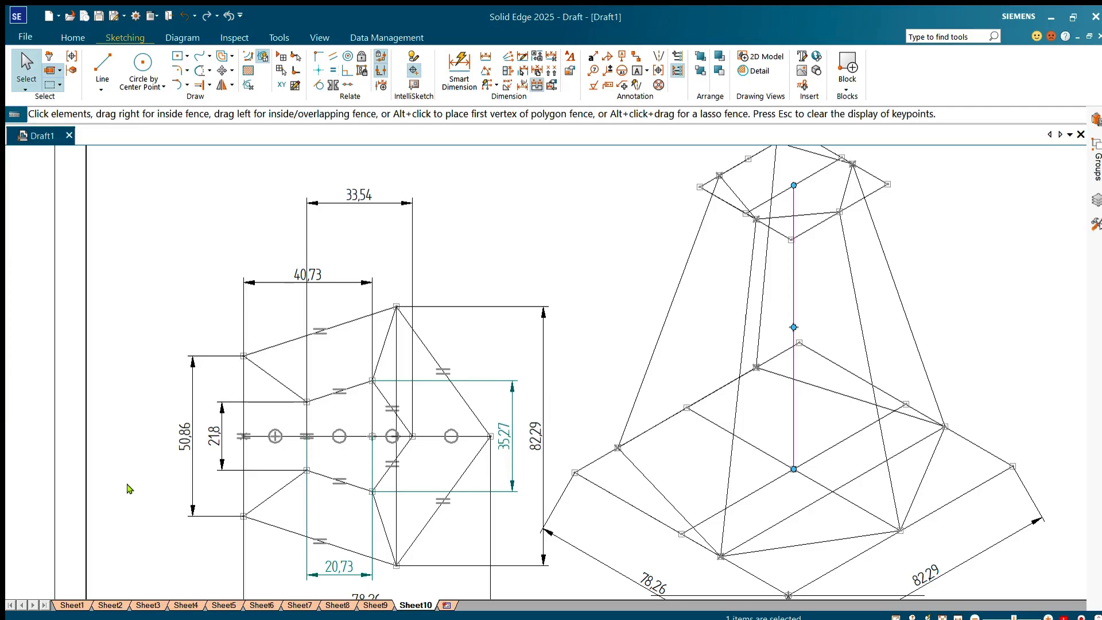
scroll(296, 371, down, 2)
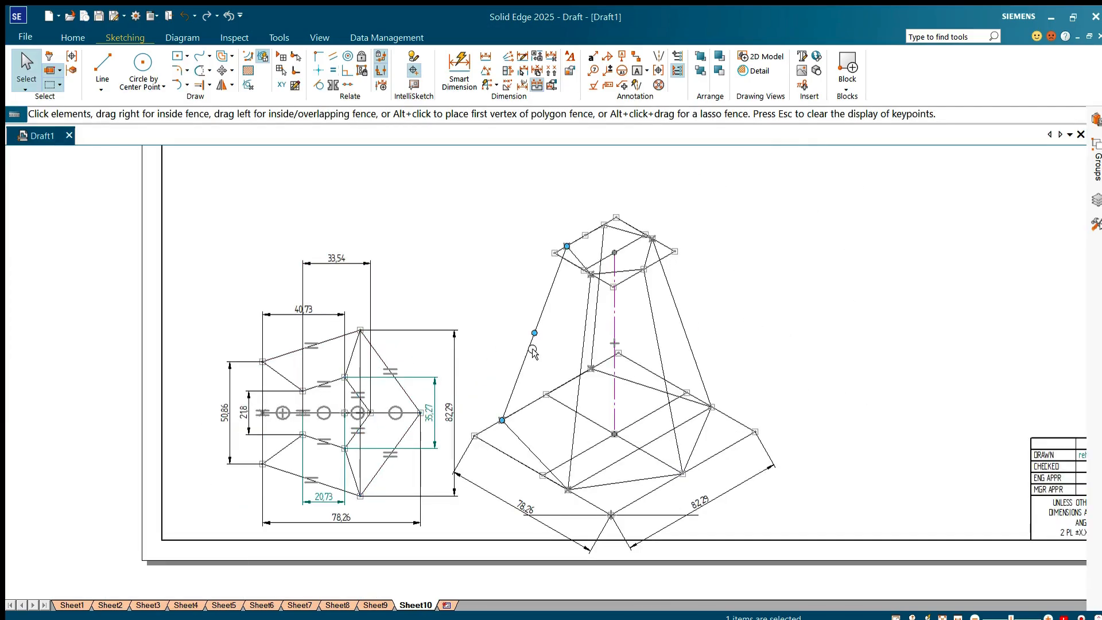
Step: Thicken the frustum's visible edges, meaning the top pentagon, the four front and side slant edges and the three front base edges, plus the axis
ctrl+click(528, 452)
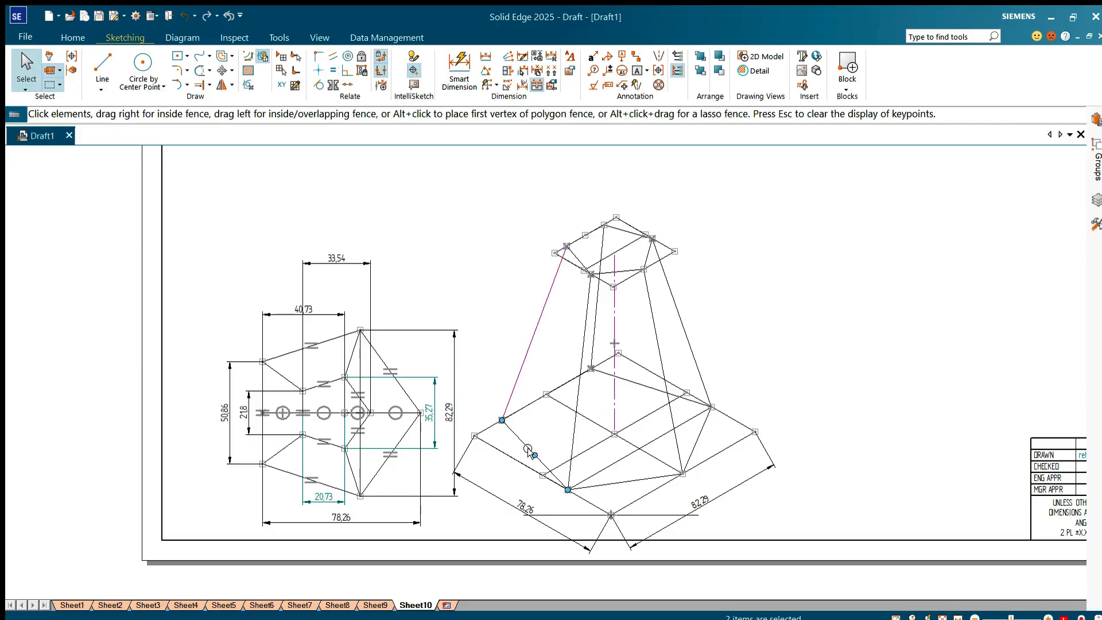
ctrl+click(579, 454)
ctrl+click(612, 483)
ctrl+click(684, 339)
ctrl+click(619, 269)
ctrl+click(614, 229)
ctrl+click(594, 230)
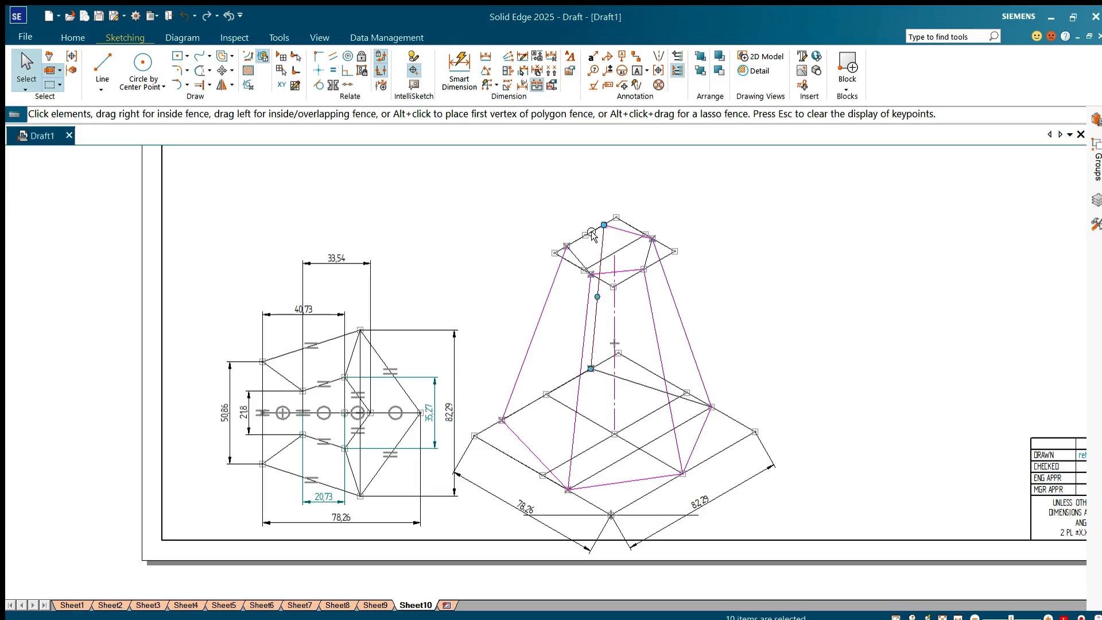
scroll(587, 263, up, 3)
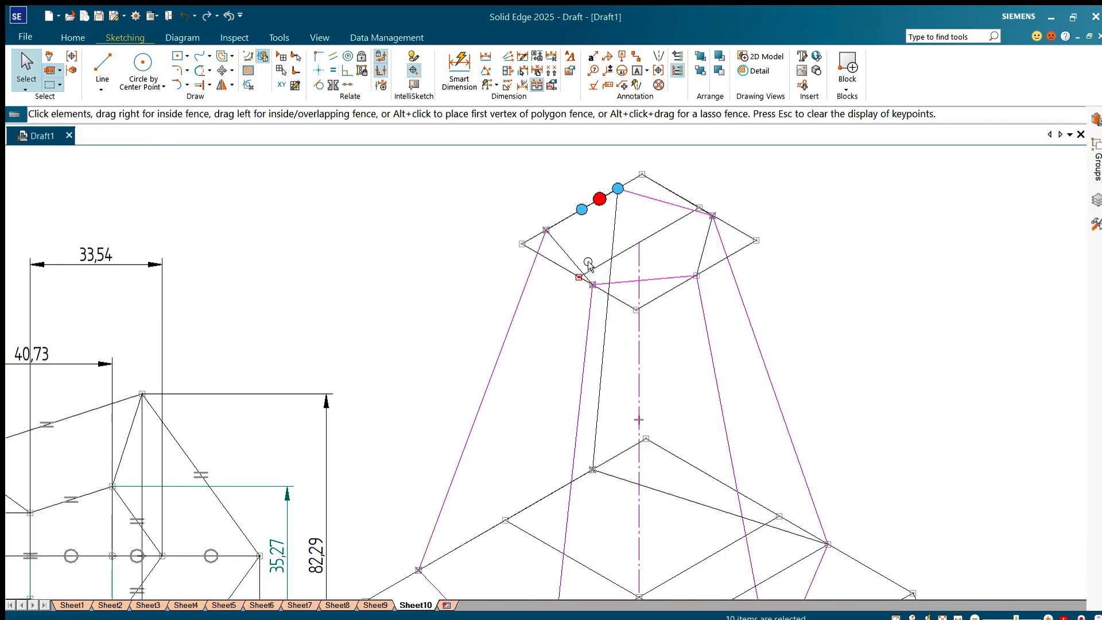
ctrl+click(566, 222)
ctrl+click(597, 202)
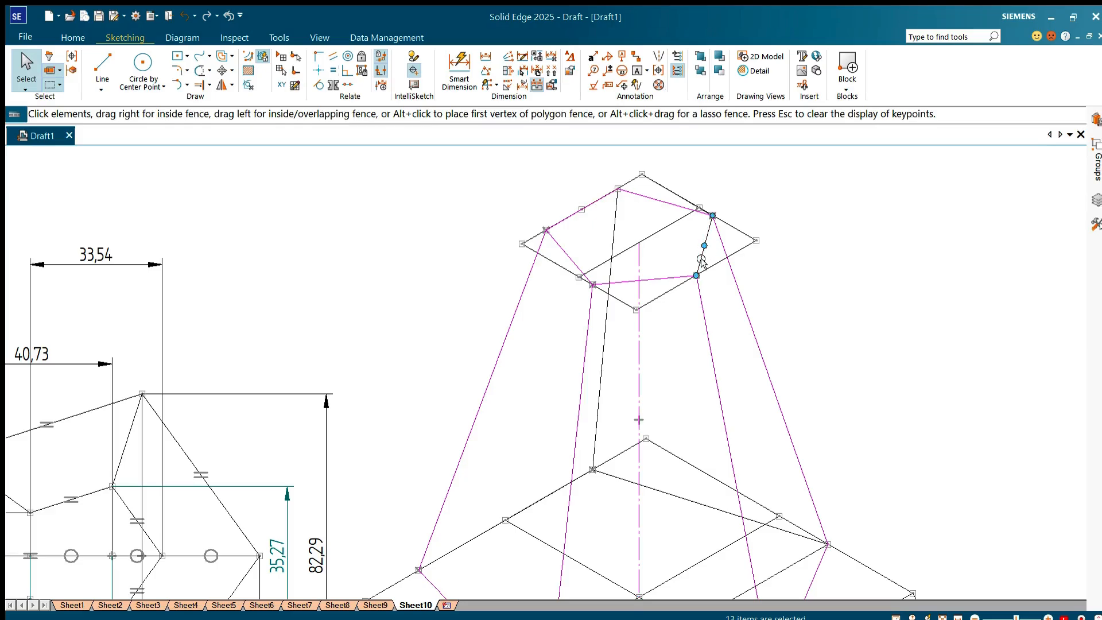
scroll(693, 258, down, 2)
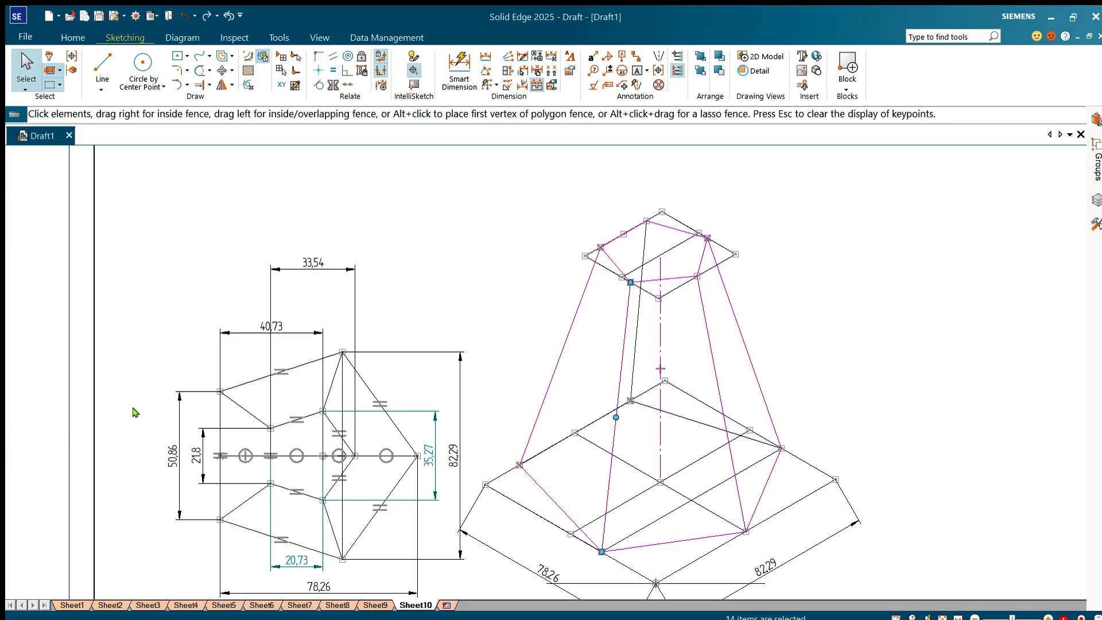
click(551, 276)
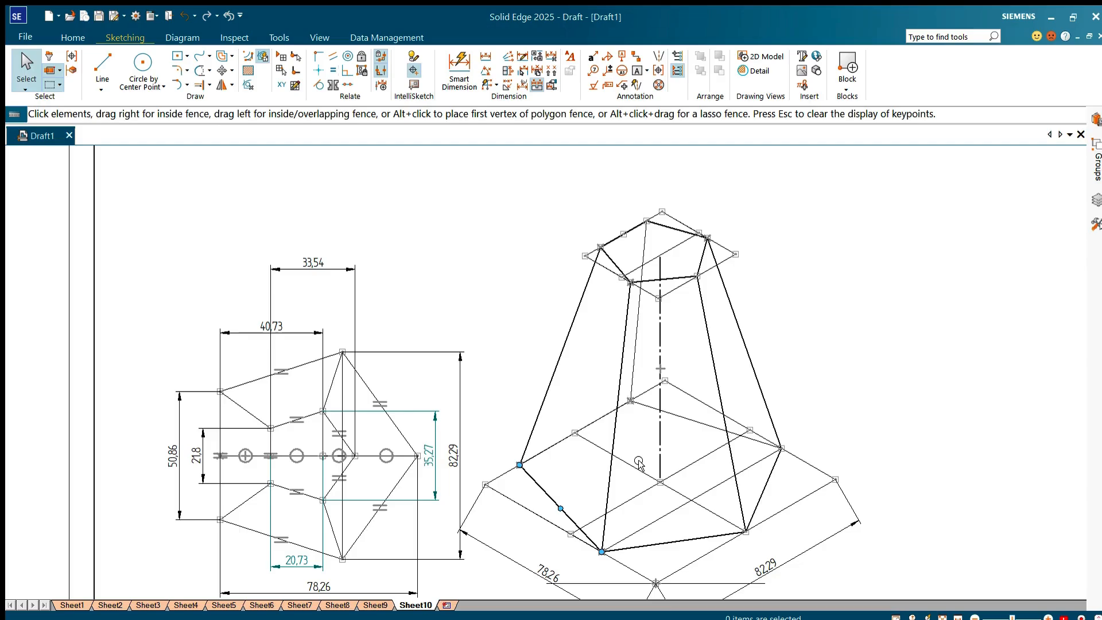
scroll(631, 459, down, 3)
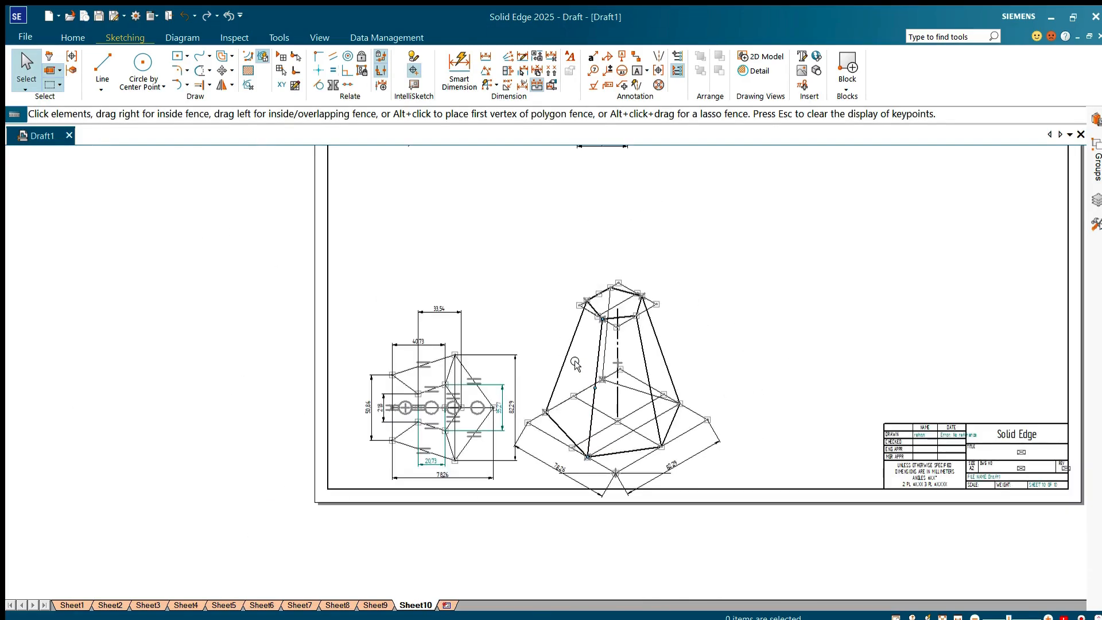
scroll(473, 455, up, 1)
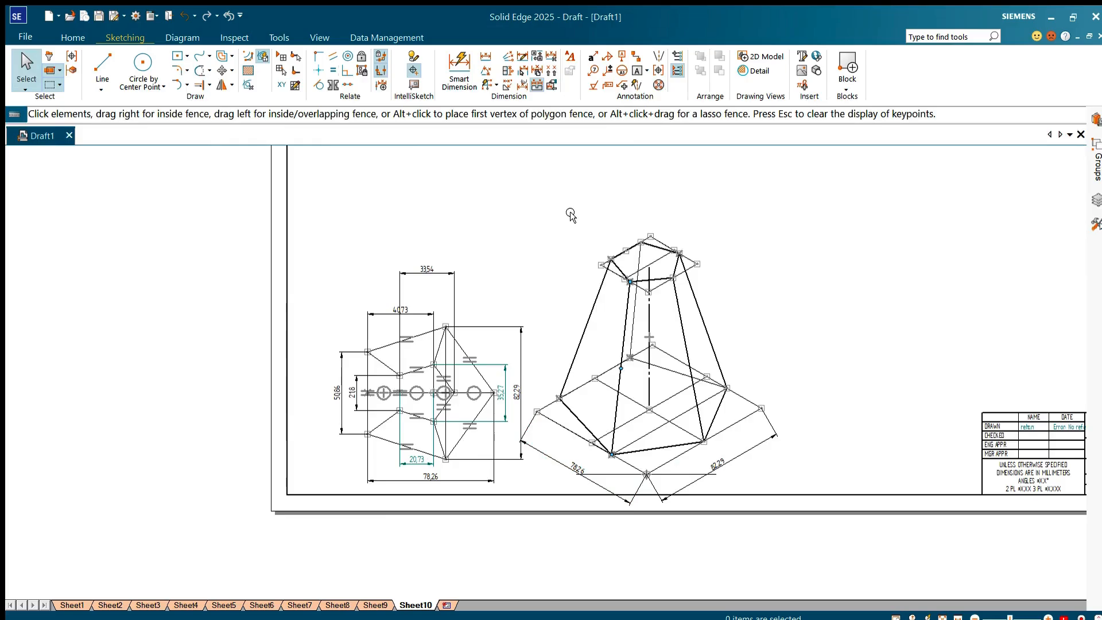
scroll(570, 213, up, 1)
scroll(463, 248, up, 1)
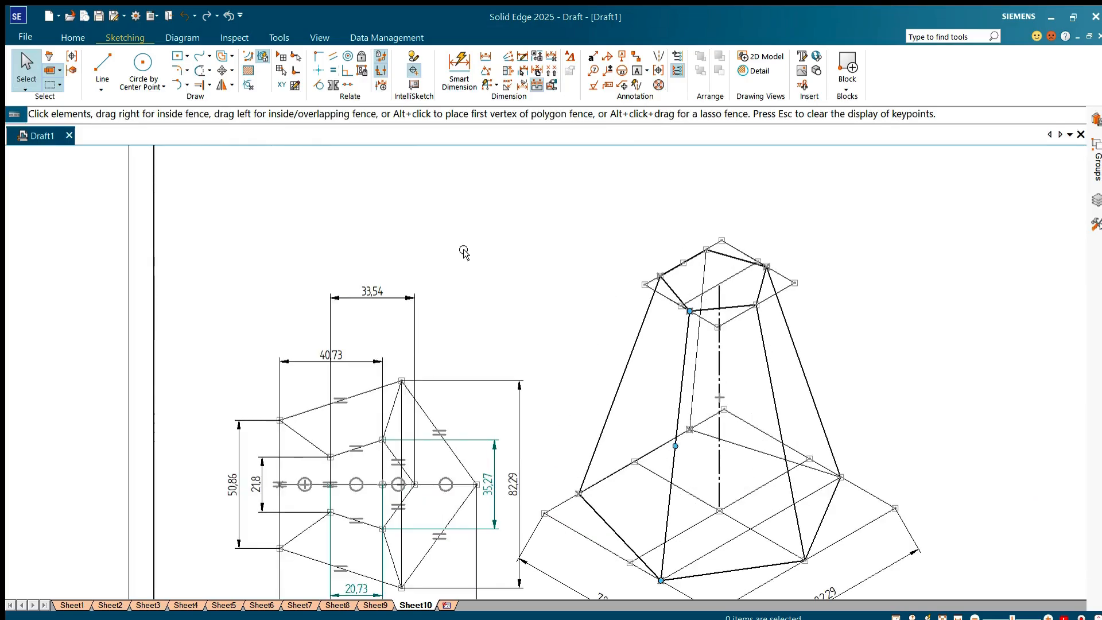
scroll(524, 224, down, 1)
scroll(535, 583, up, 1)
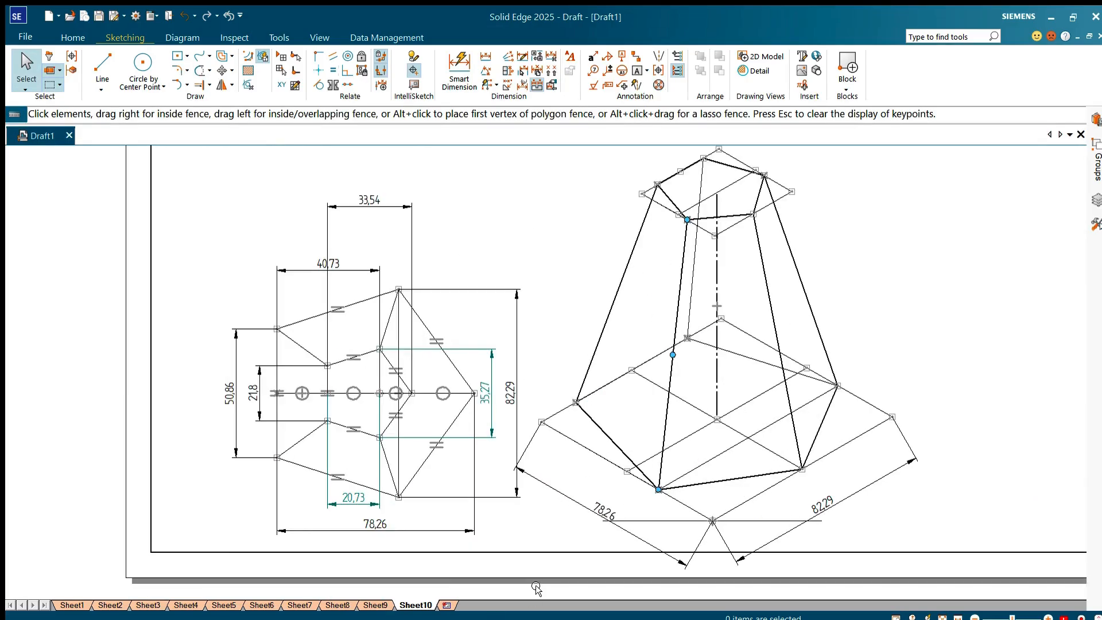